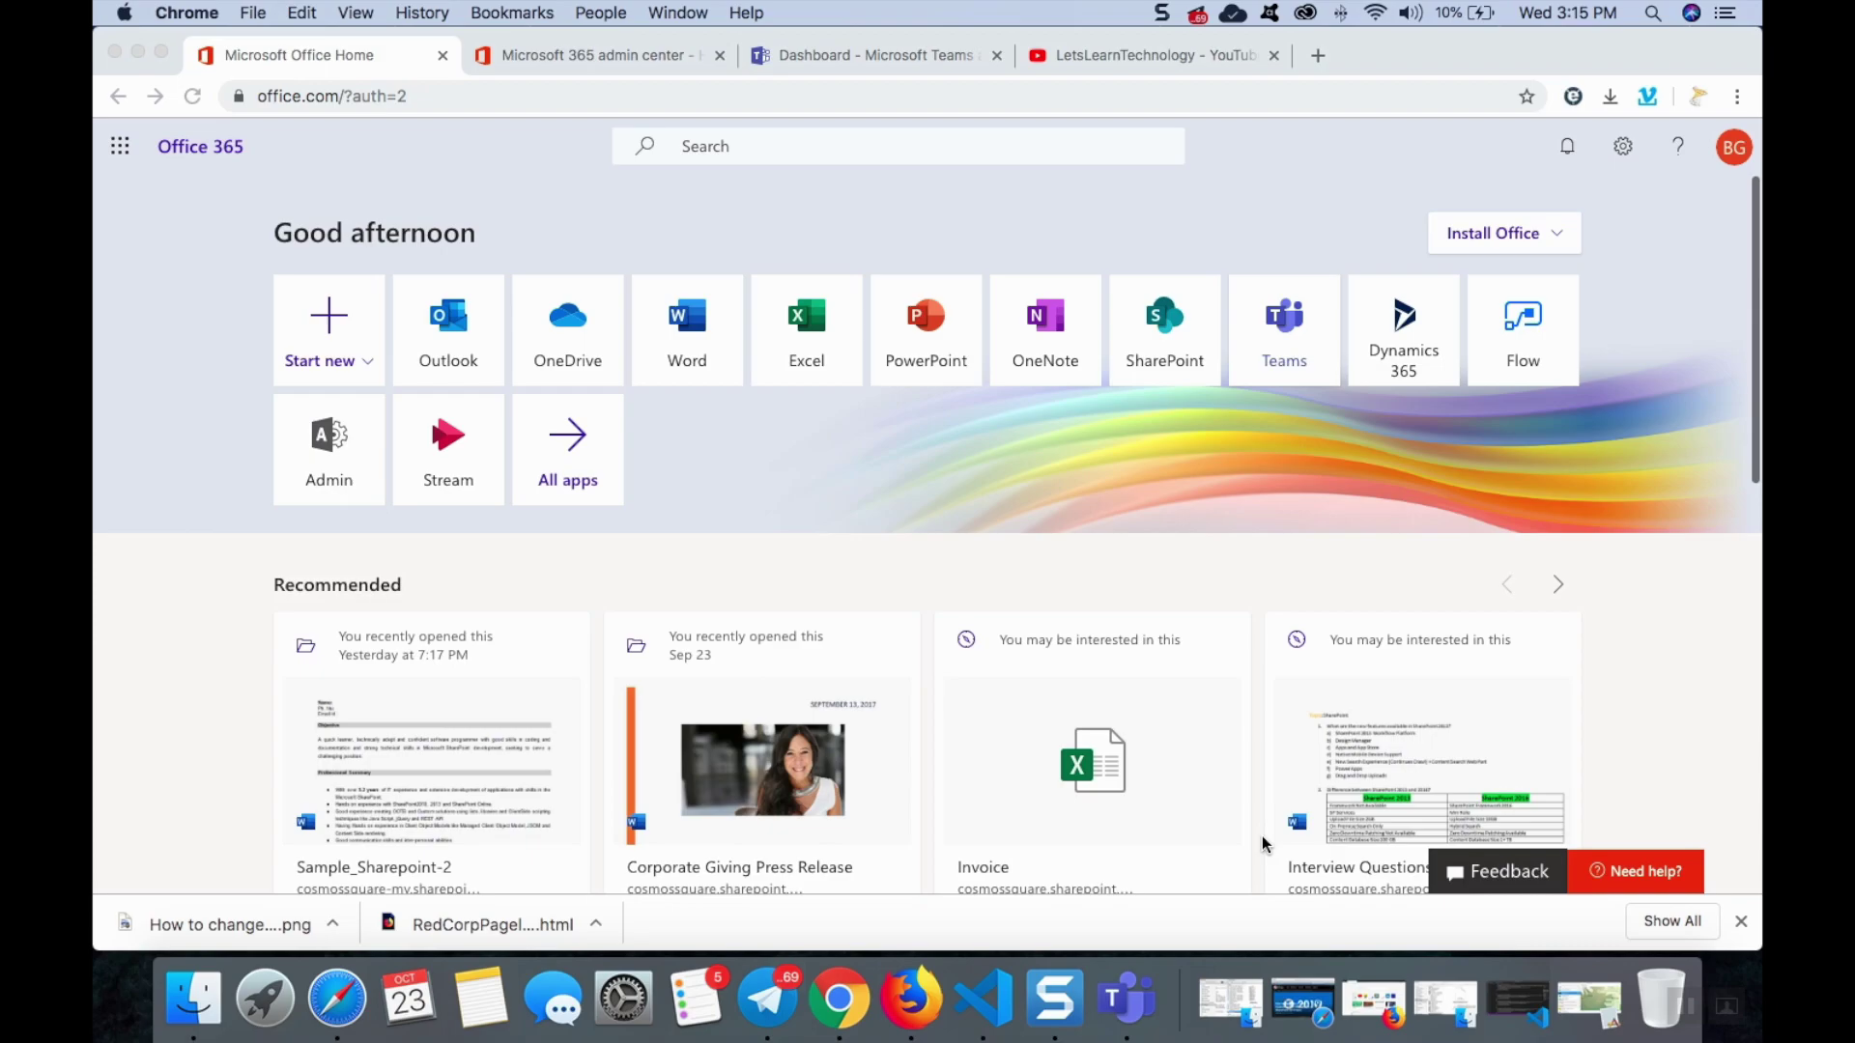
Switch to Microsoft Teams and start a new live event from the calendar.
left_click(1126, 1001)
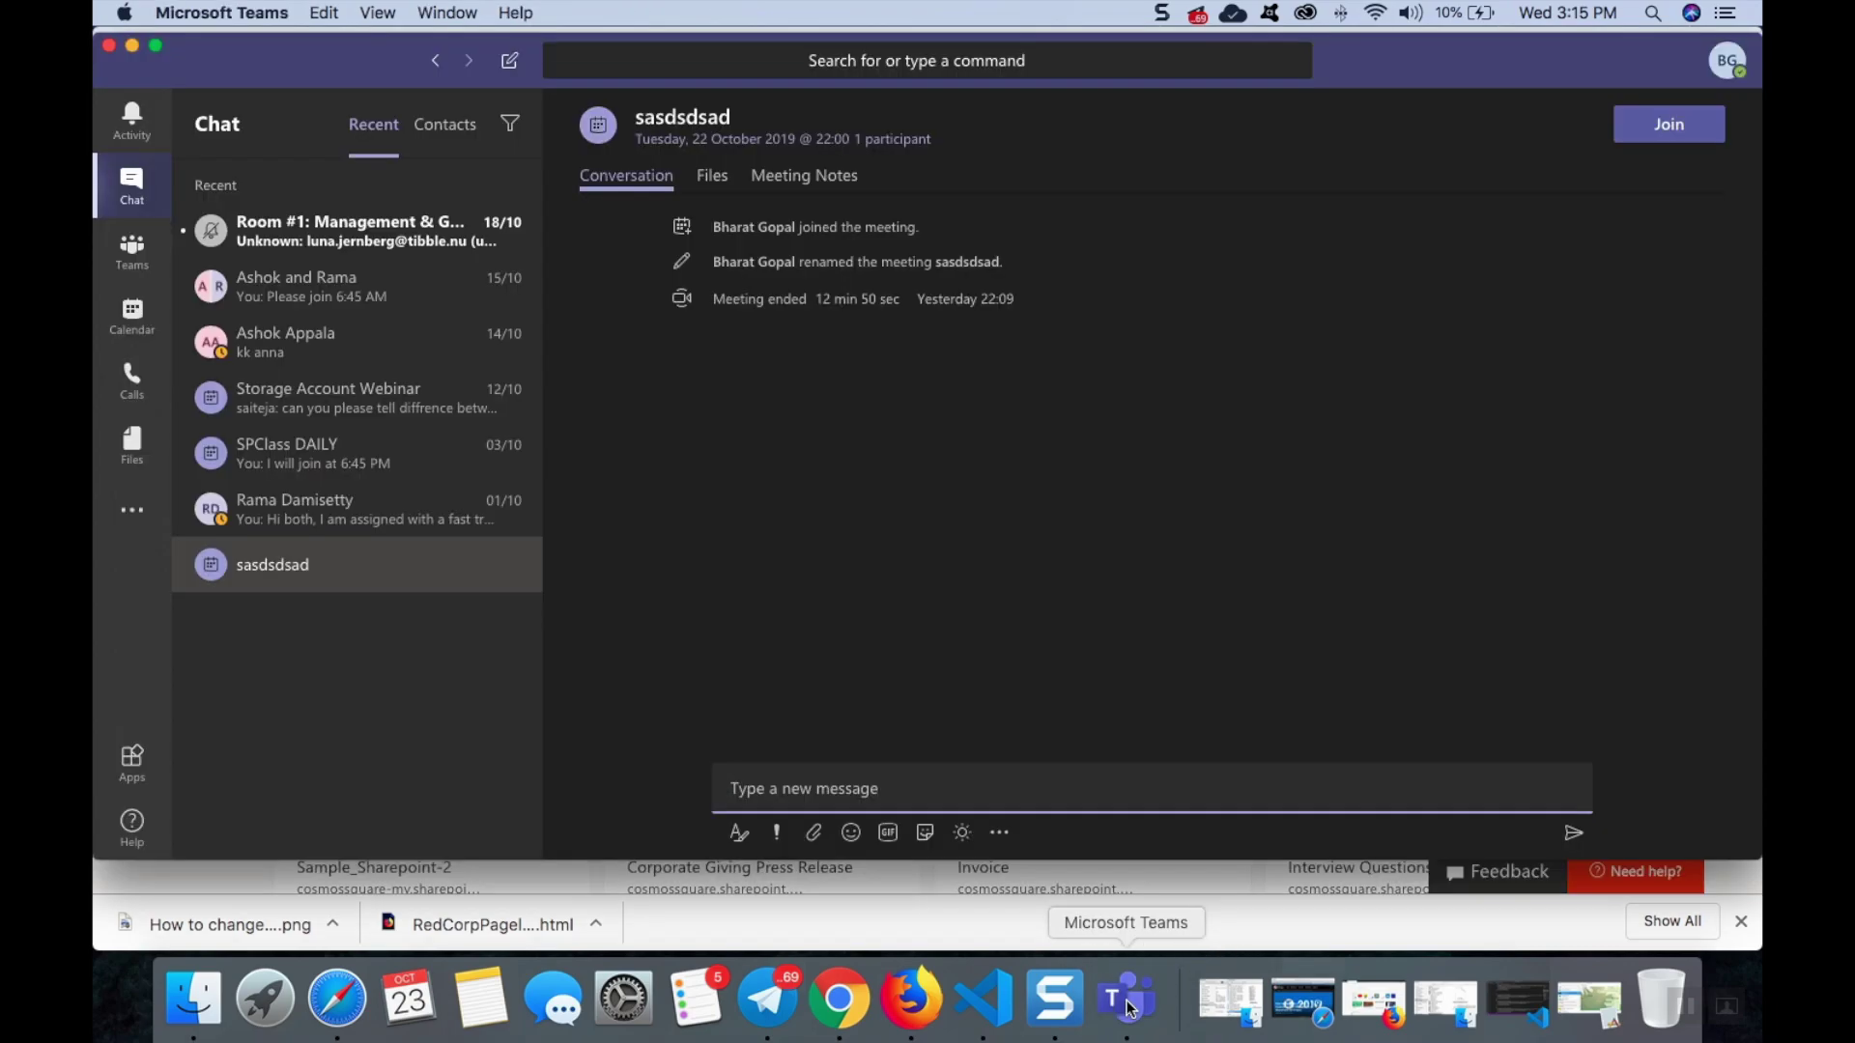
left_click(138, 314)
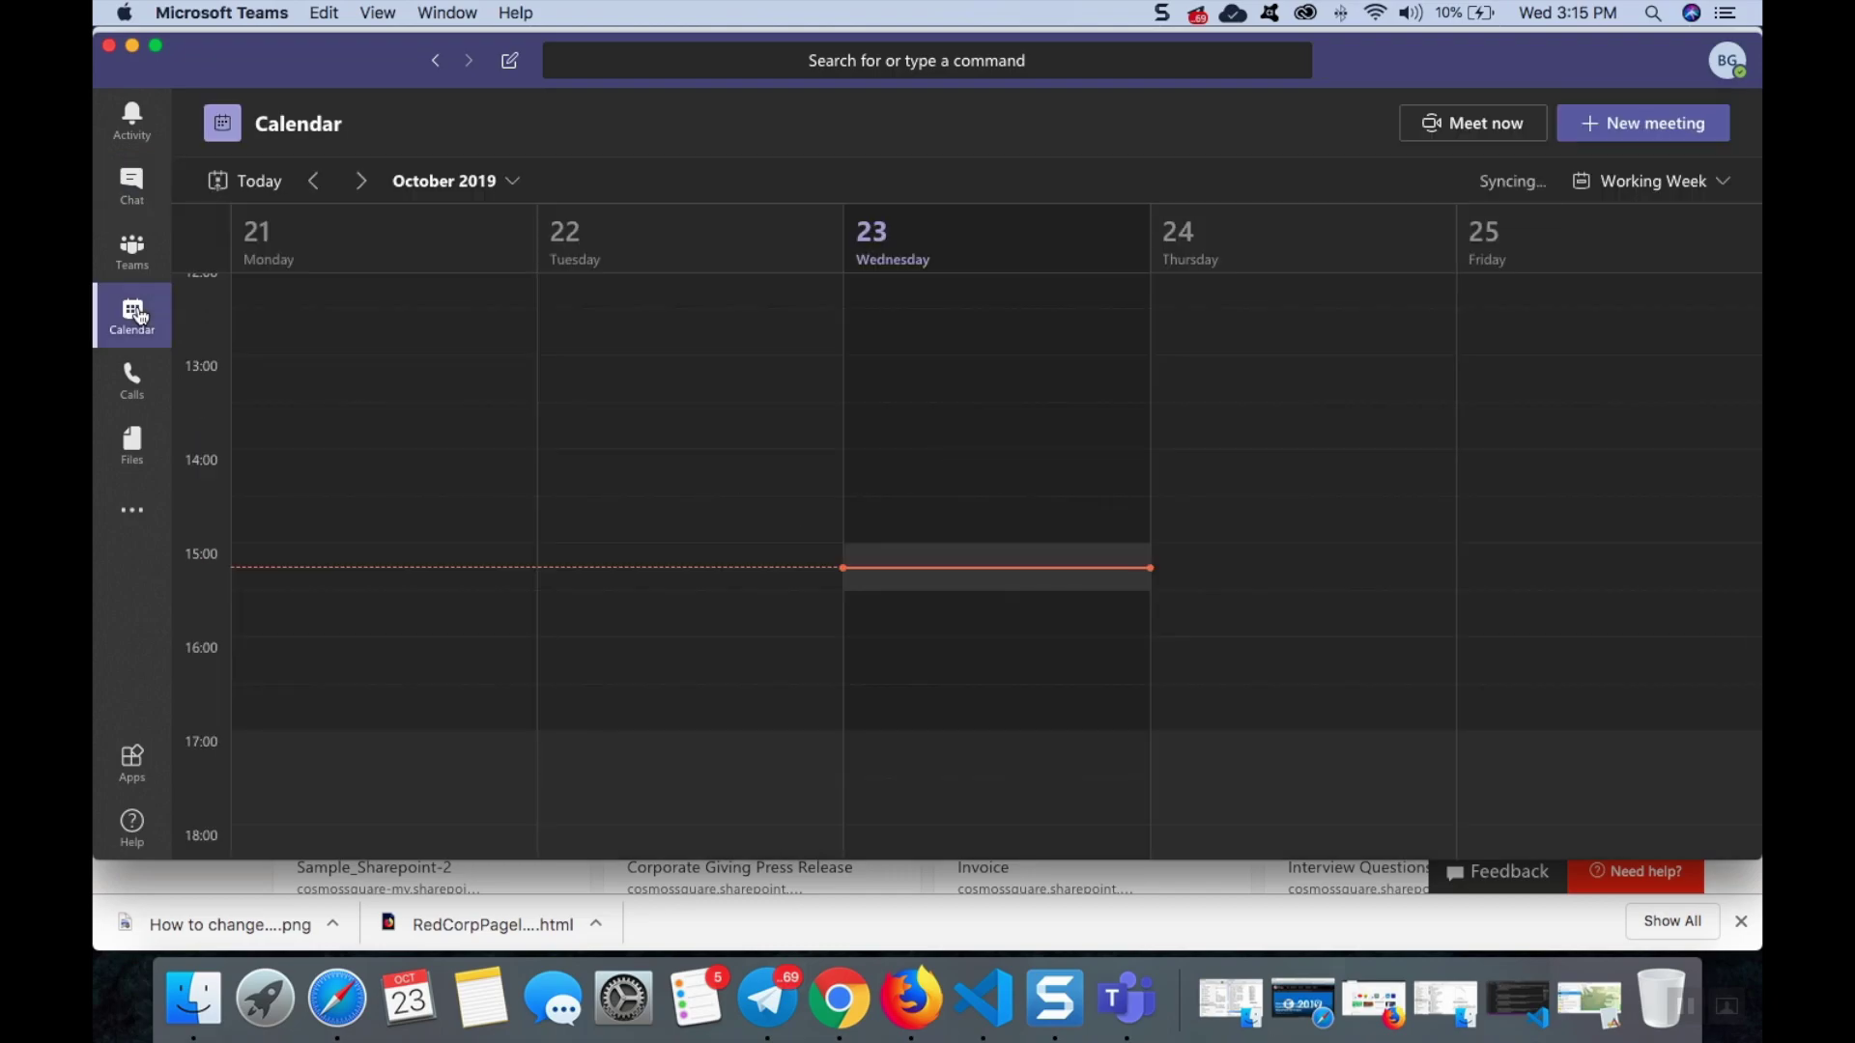
left_click(1671, 129)
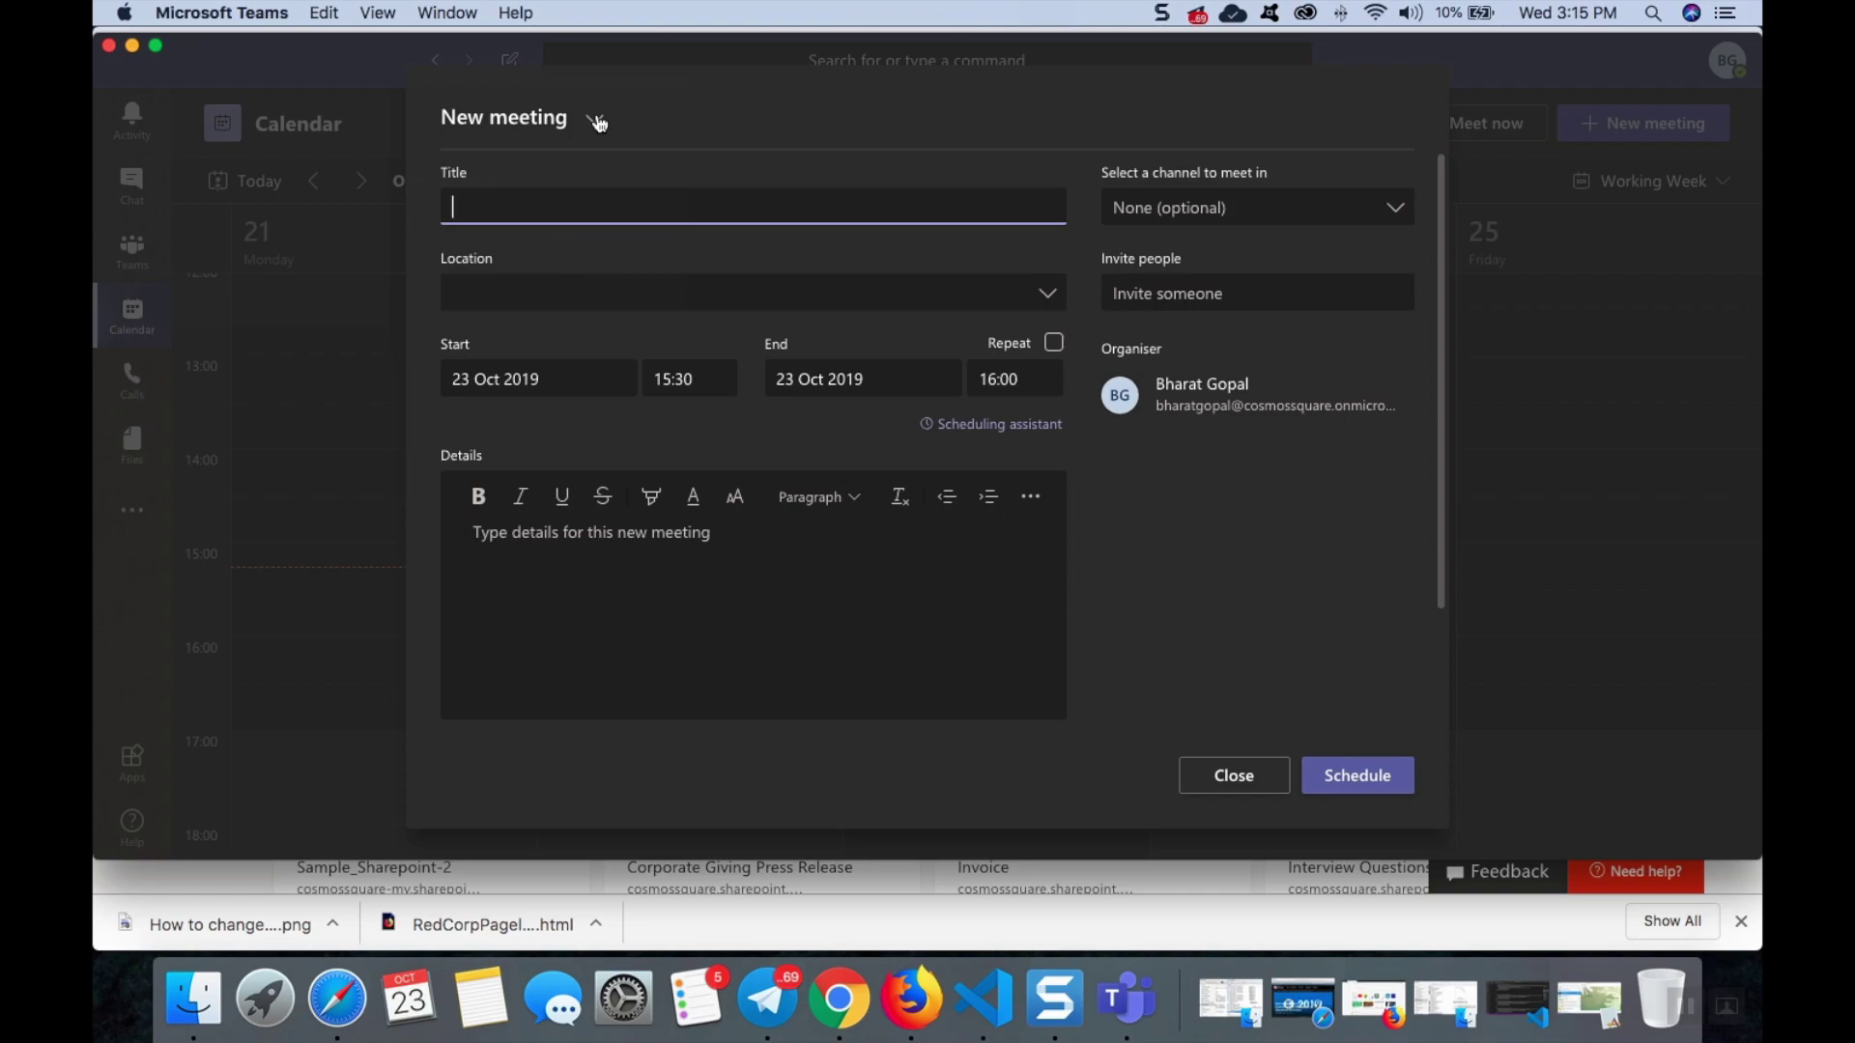
left_click(596, 120)
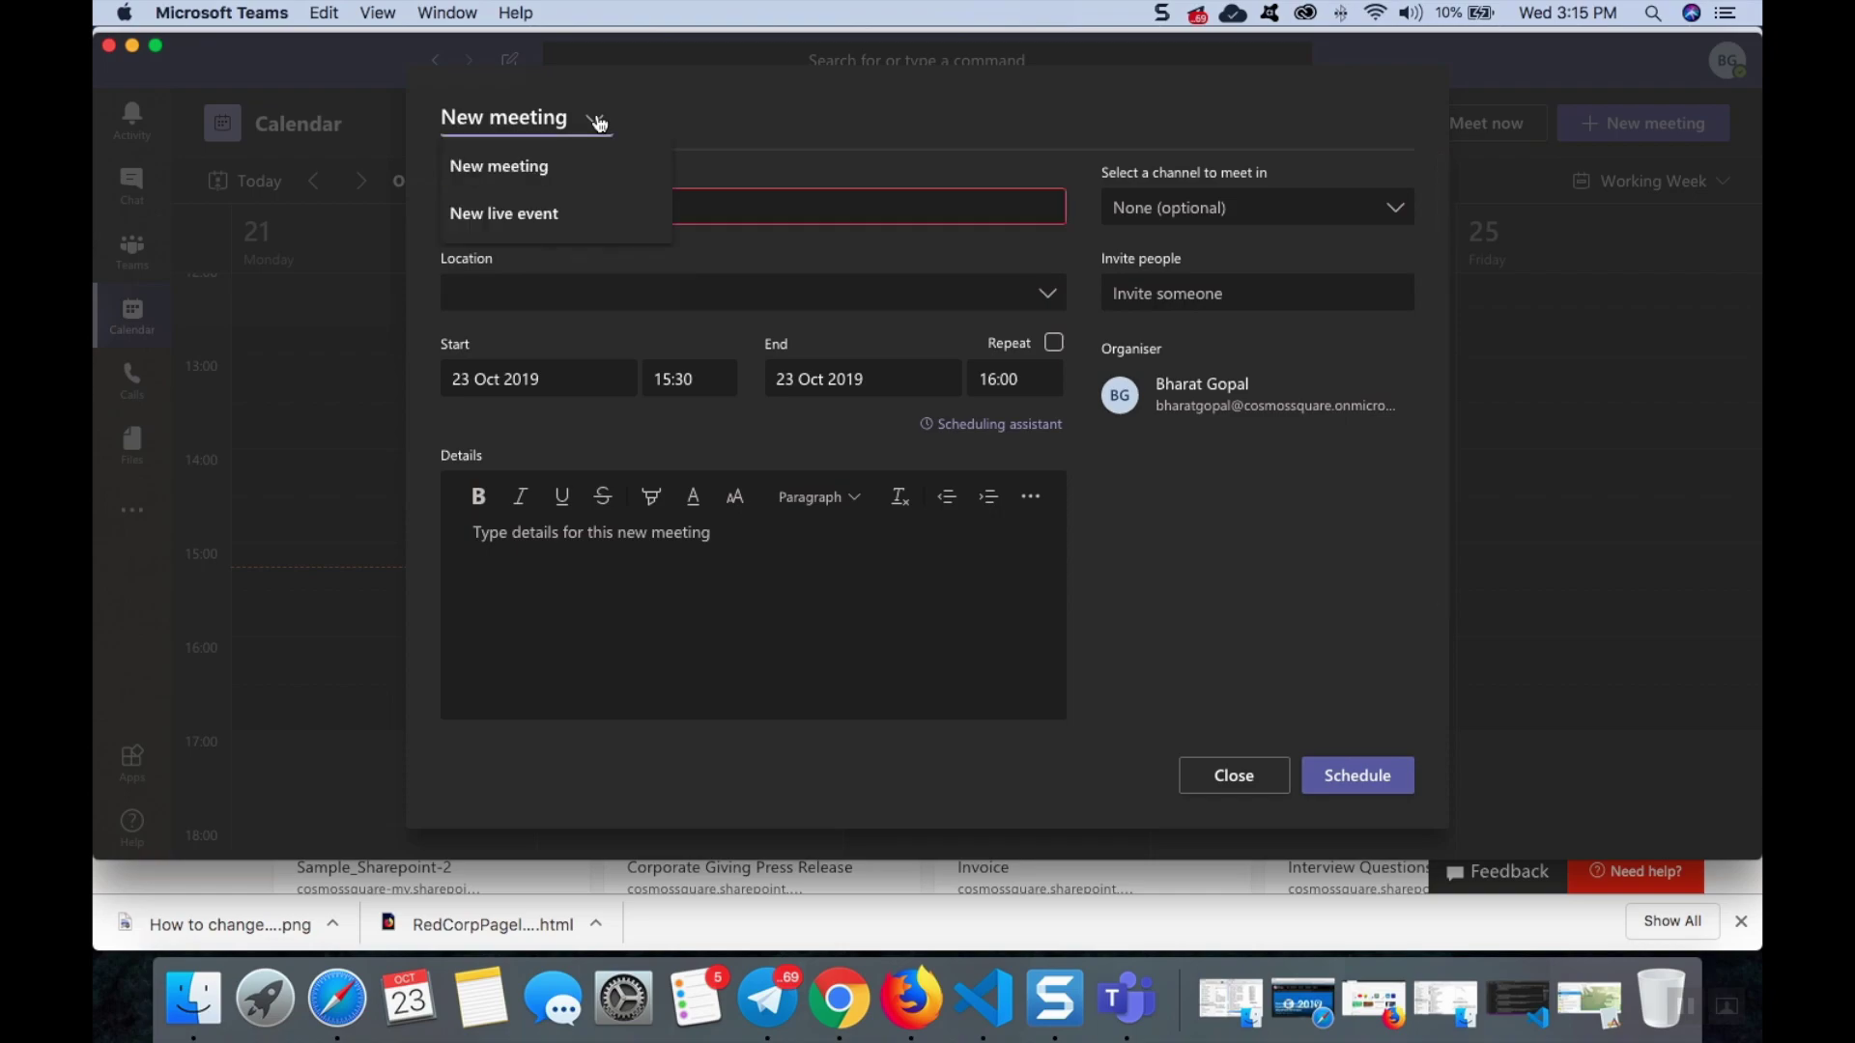
left_click(541, 212)
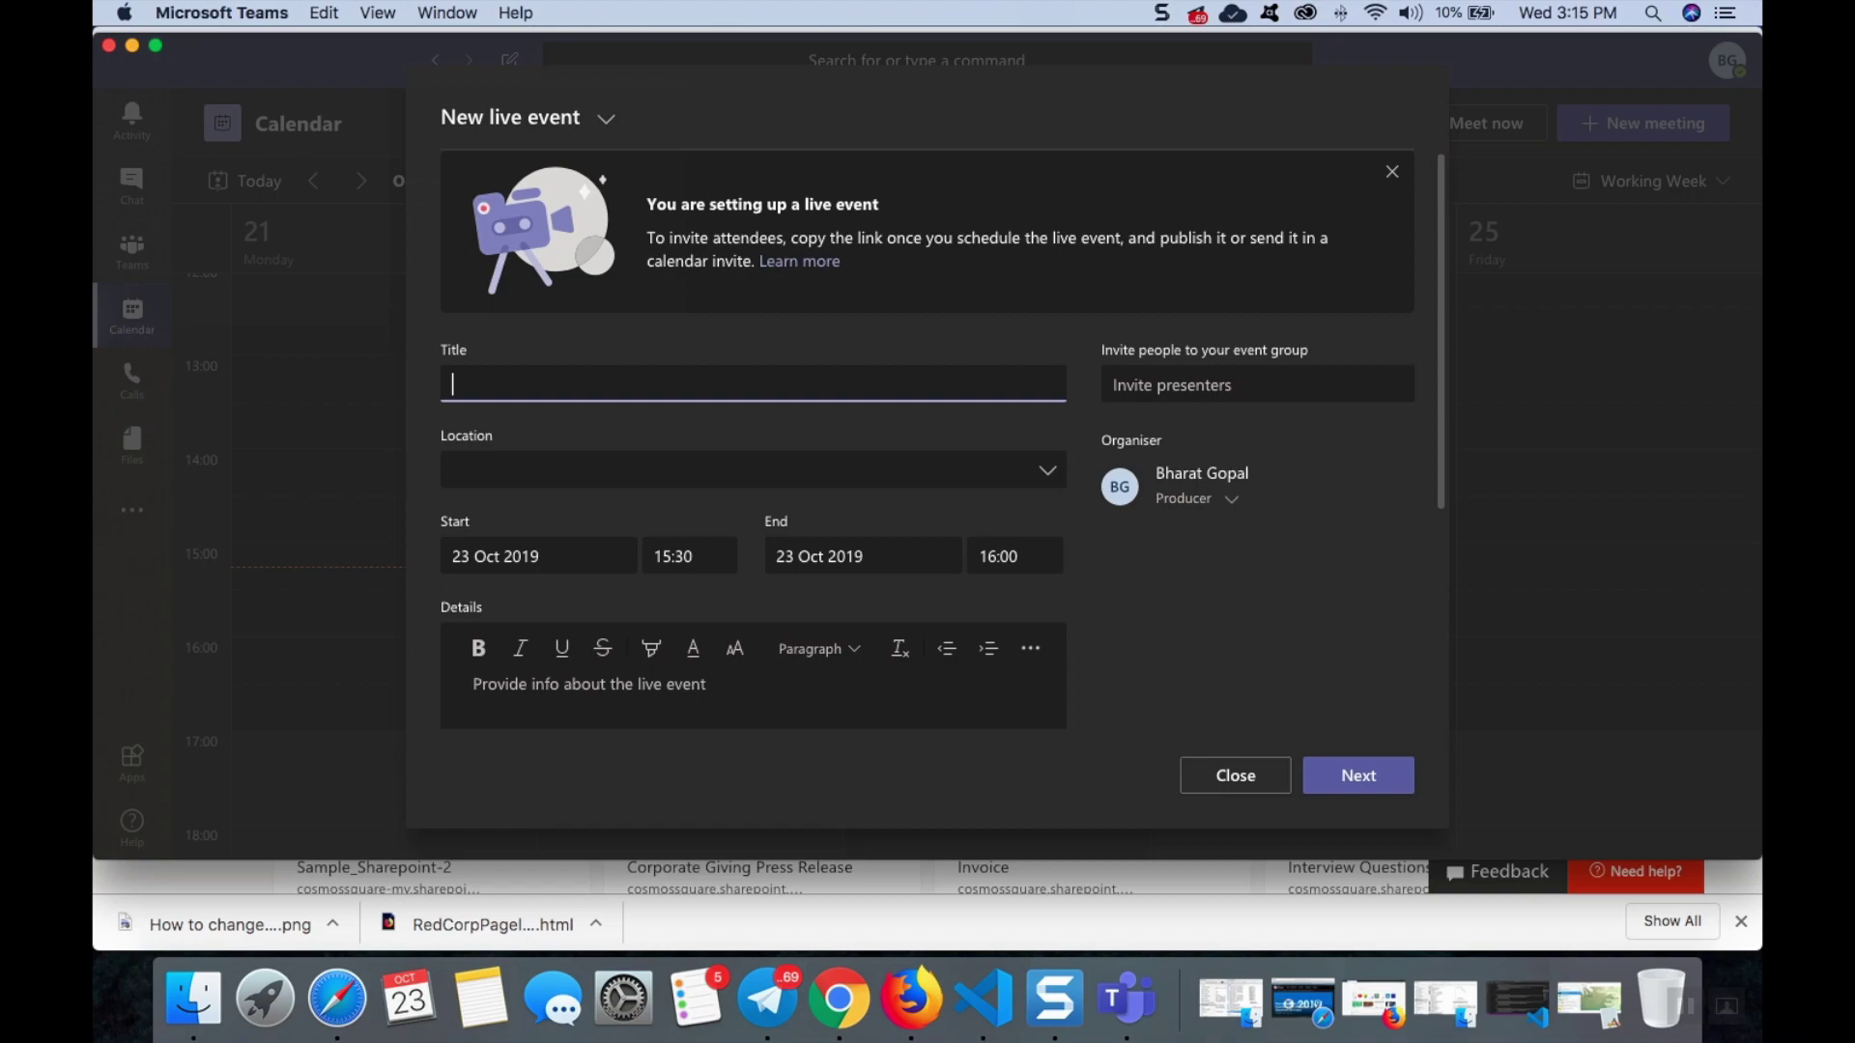
Title the live event "Lets meet up" and check the available locations, leaving the location empty.
type("Lets meet up")
left_click(1049, 472)
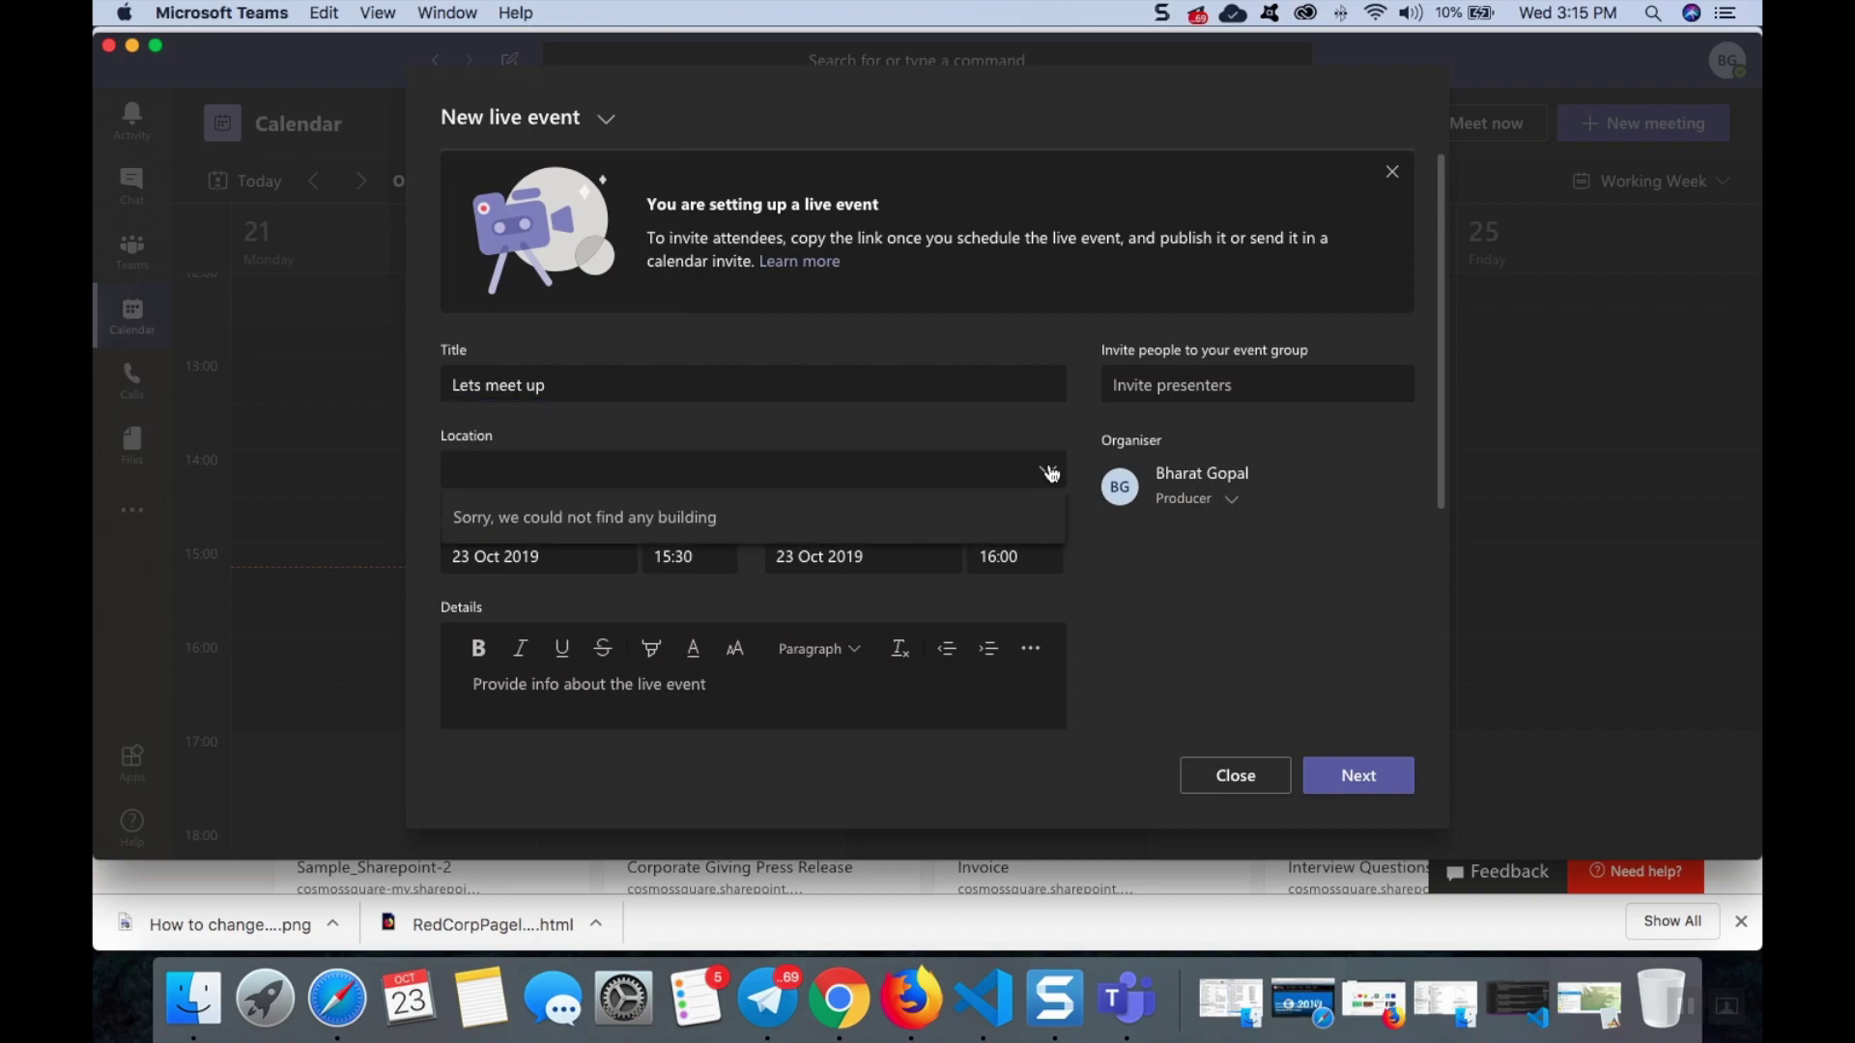
left_click(1179, 541)
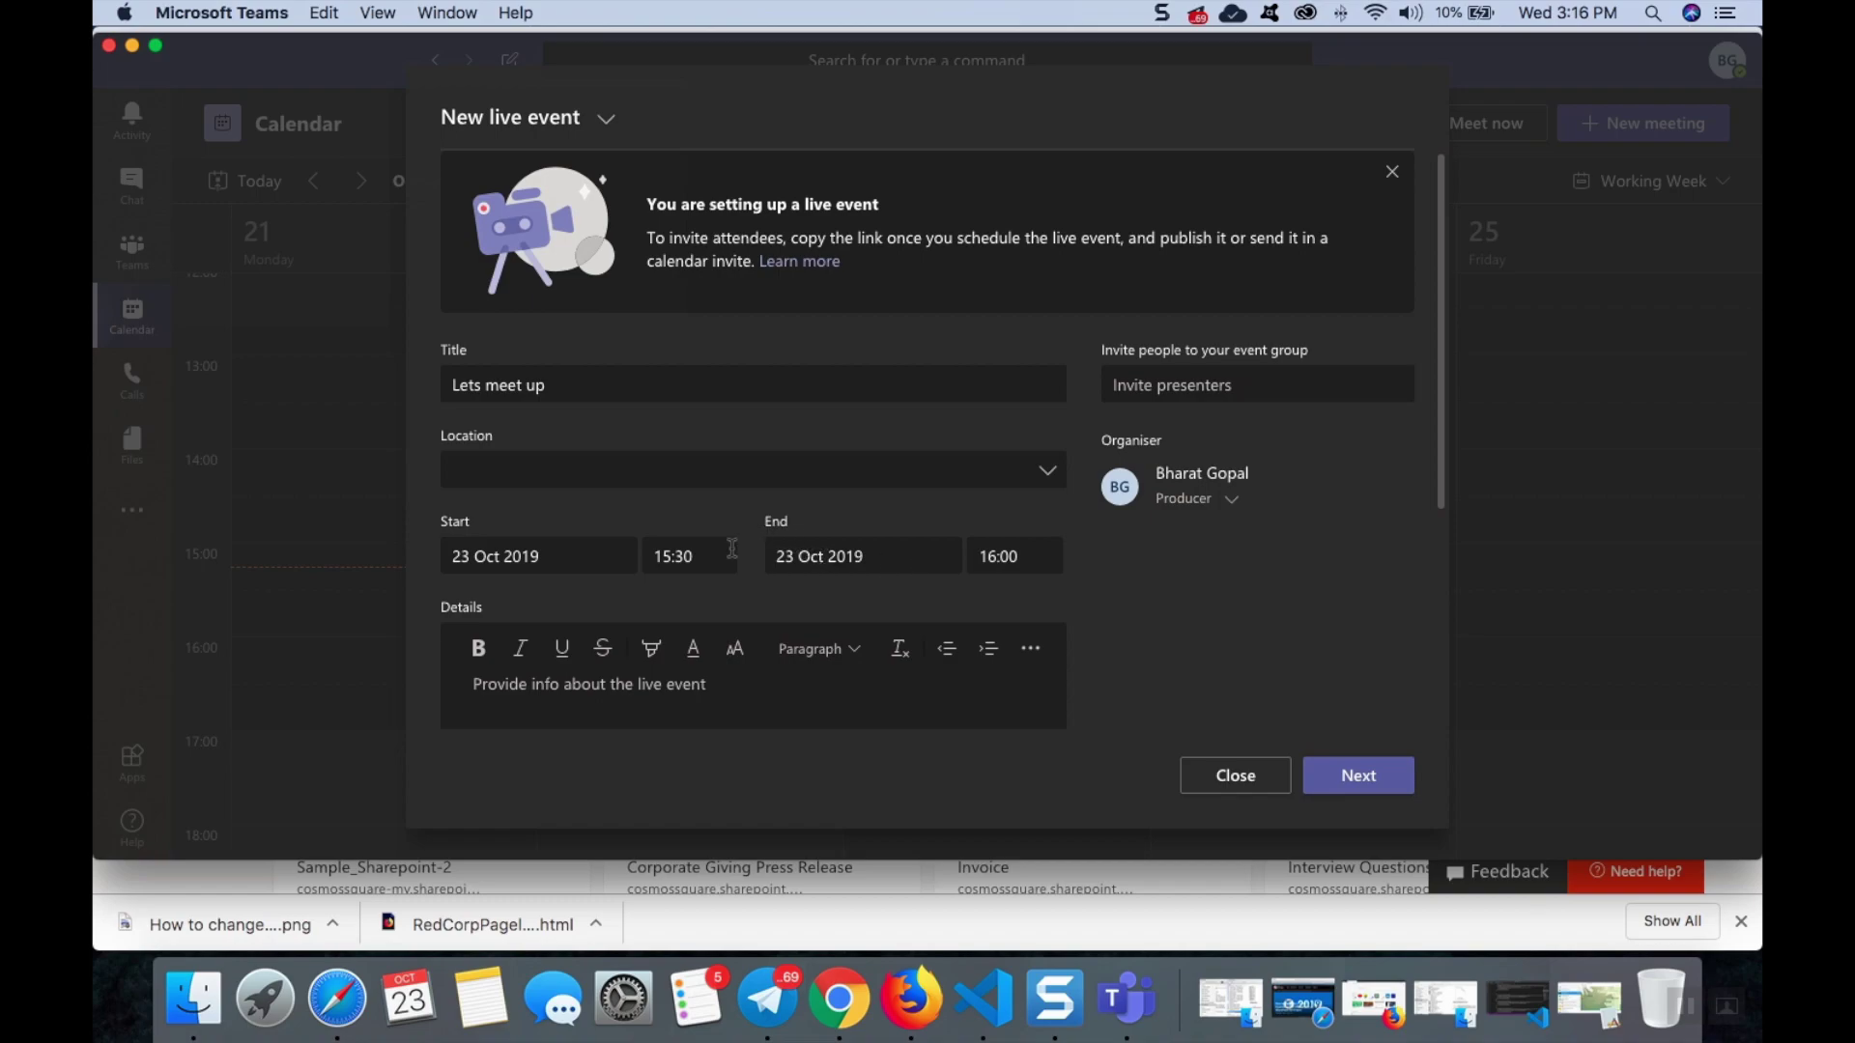
Enter "Just a Test Live event using Microsoft teams" as the live event's details.
left_click(521, 684)
type("Just ")
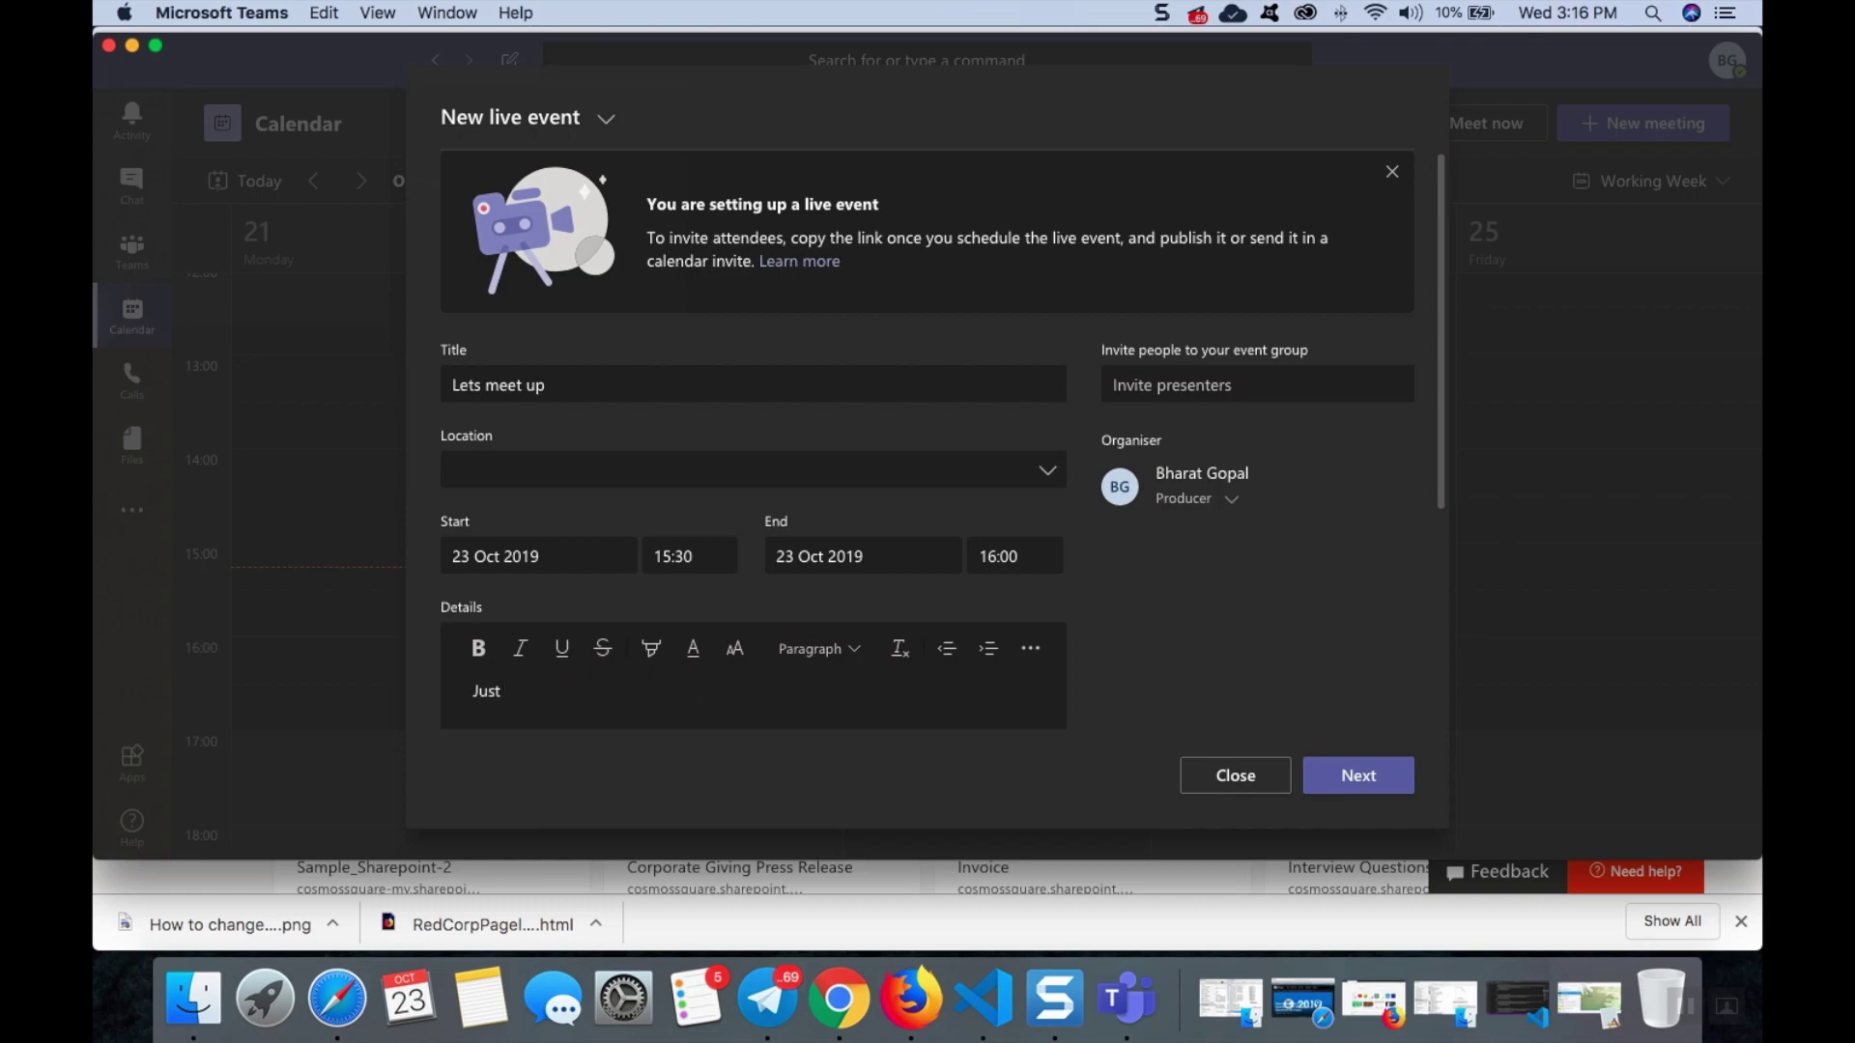
type("a Test Live event i")
type("n")
key("BackSpace")
key("BackSpace")
key("BackSpace")
type("using Micros")
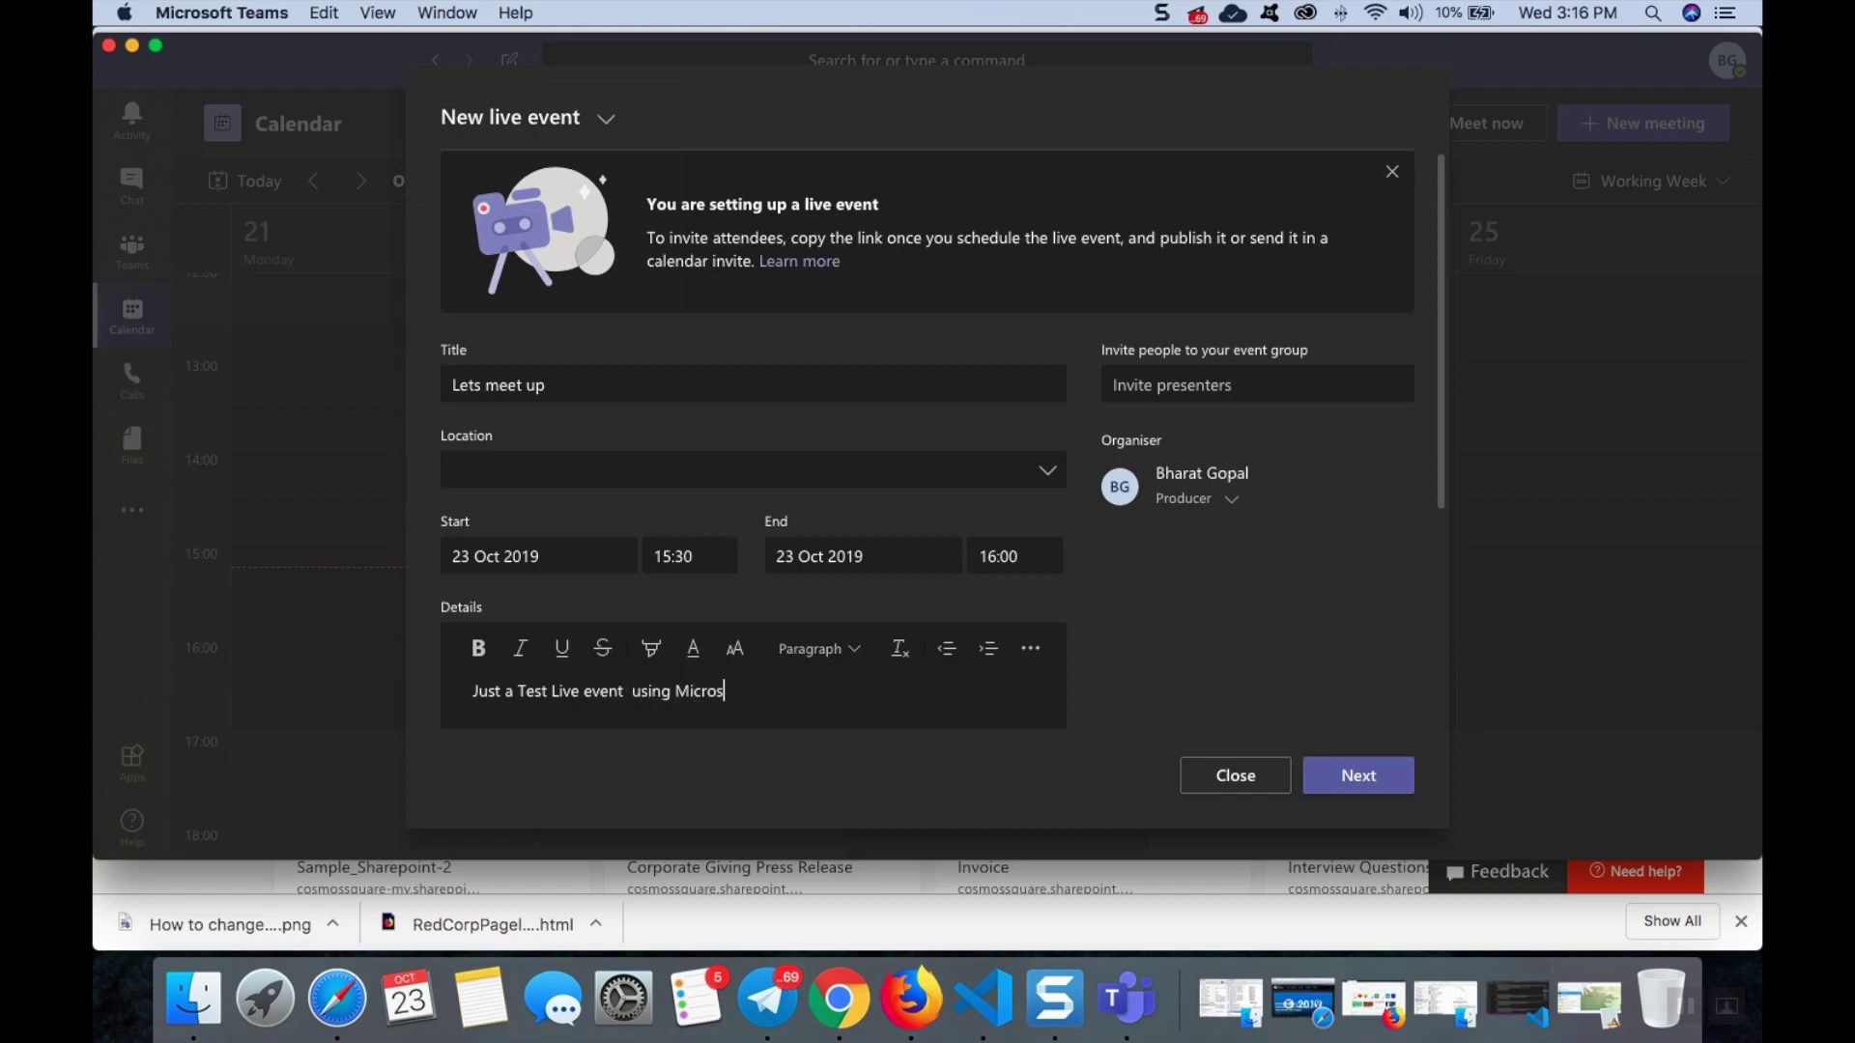
type("oft teams")
Look up a colleague by first name and add their student account to the event group as a presenter.
left_click(1204, 379)
type("ashk")
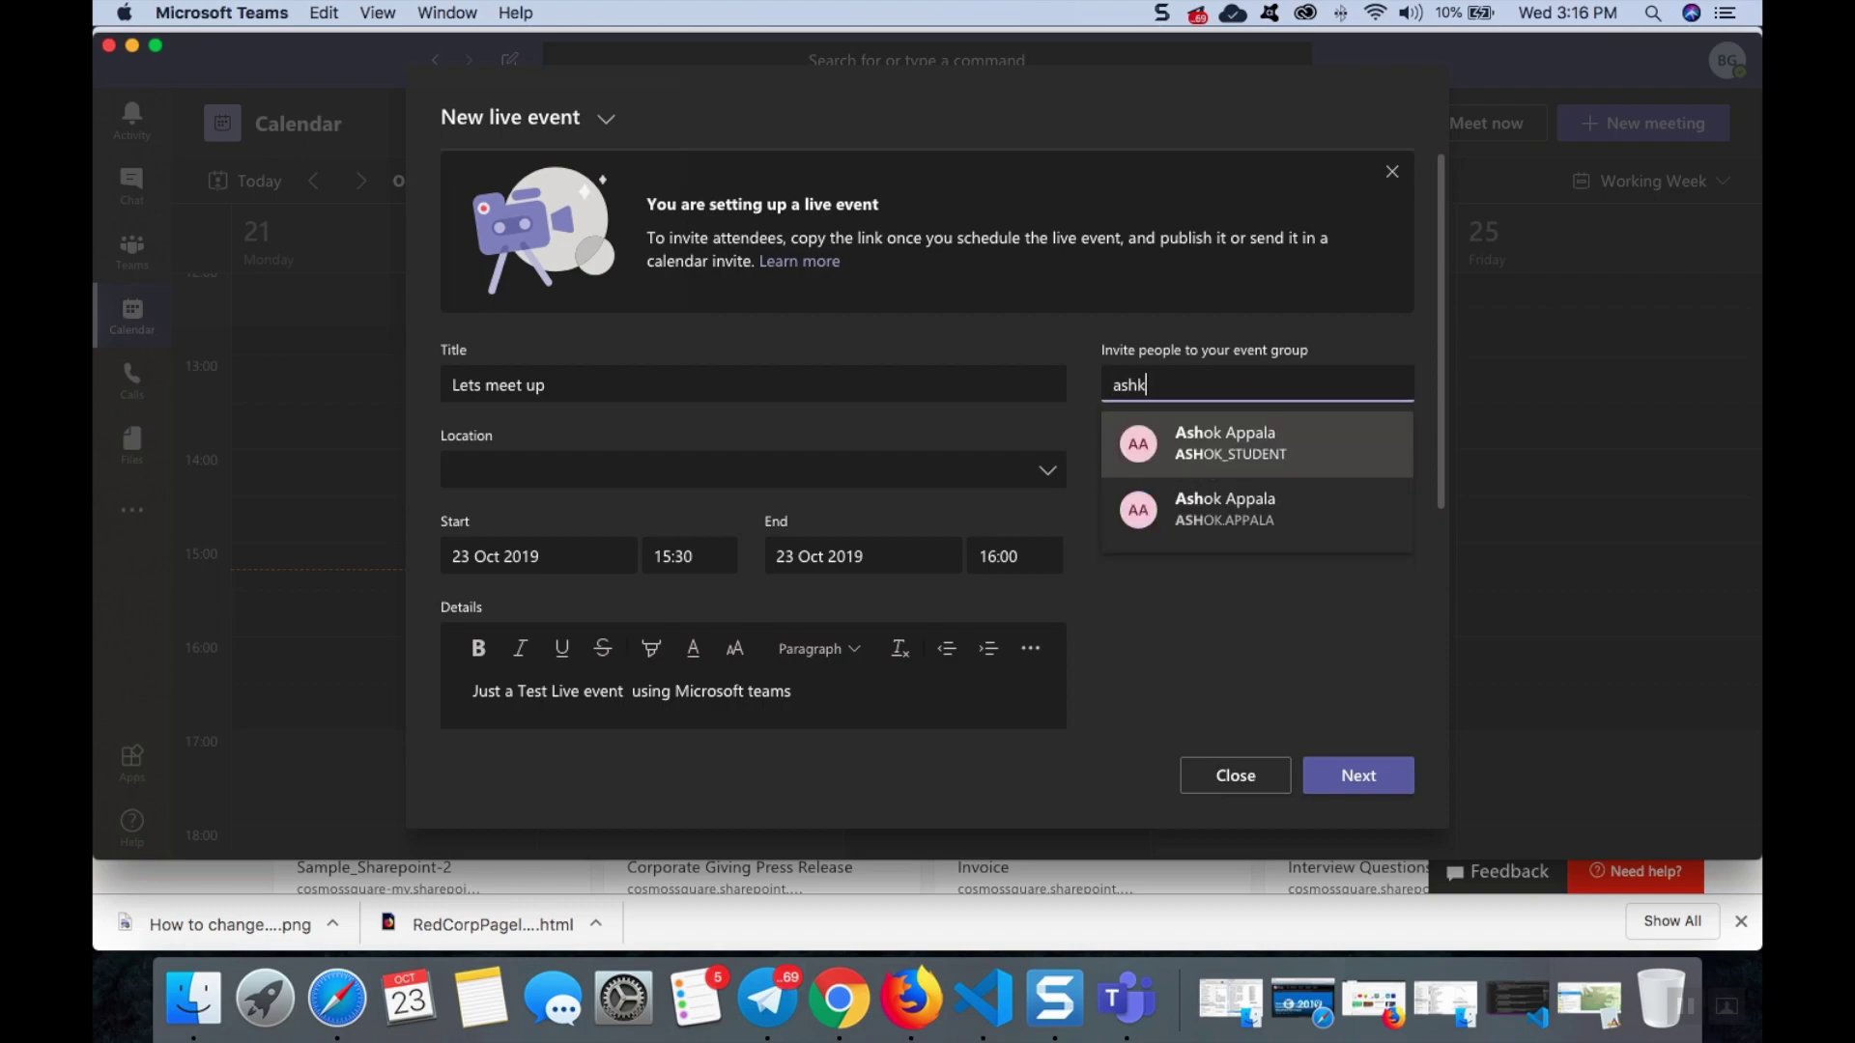
key("BackSpace")
key("BackSpace")
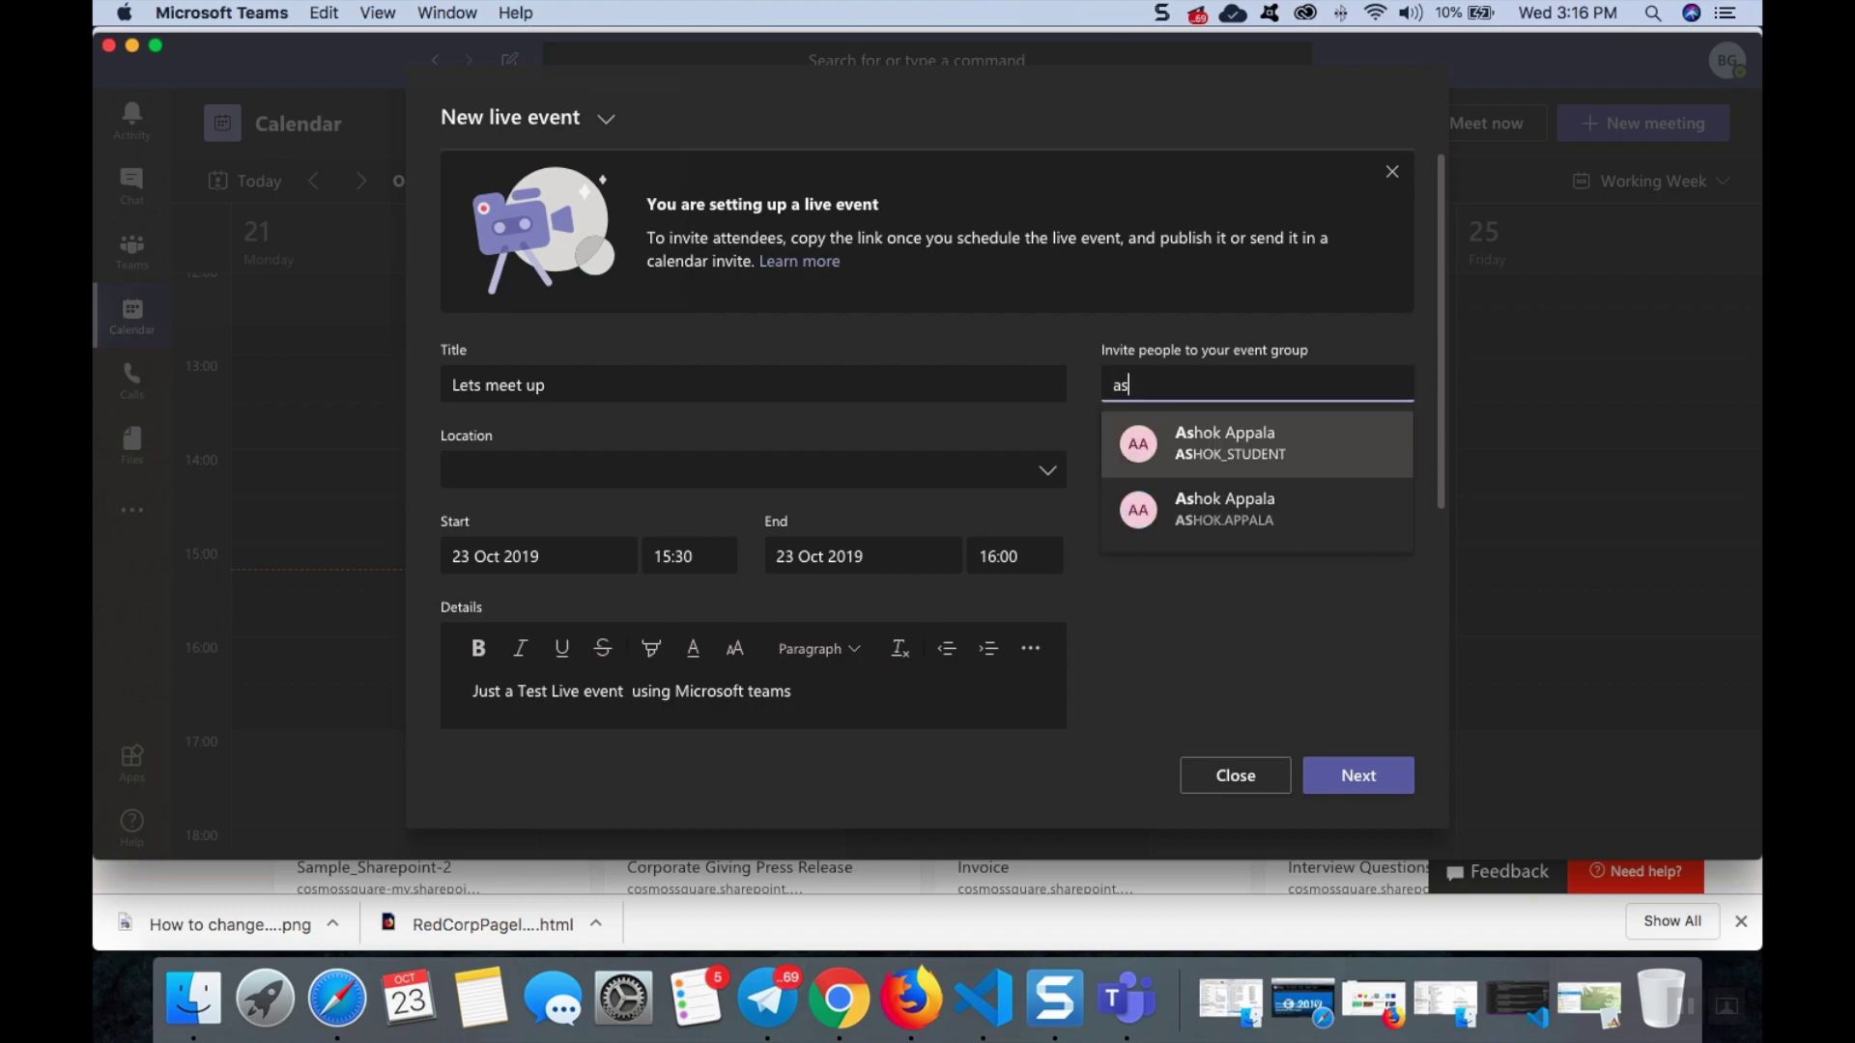
type("hok")
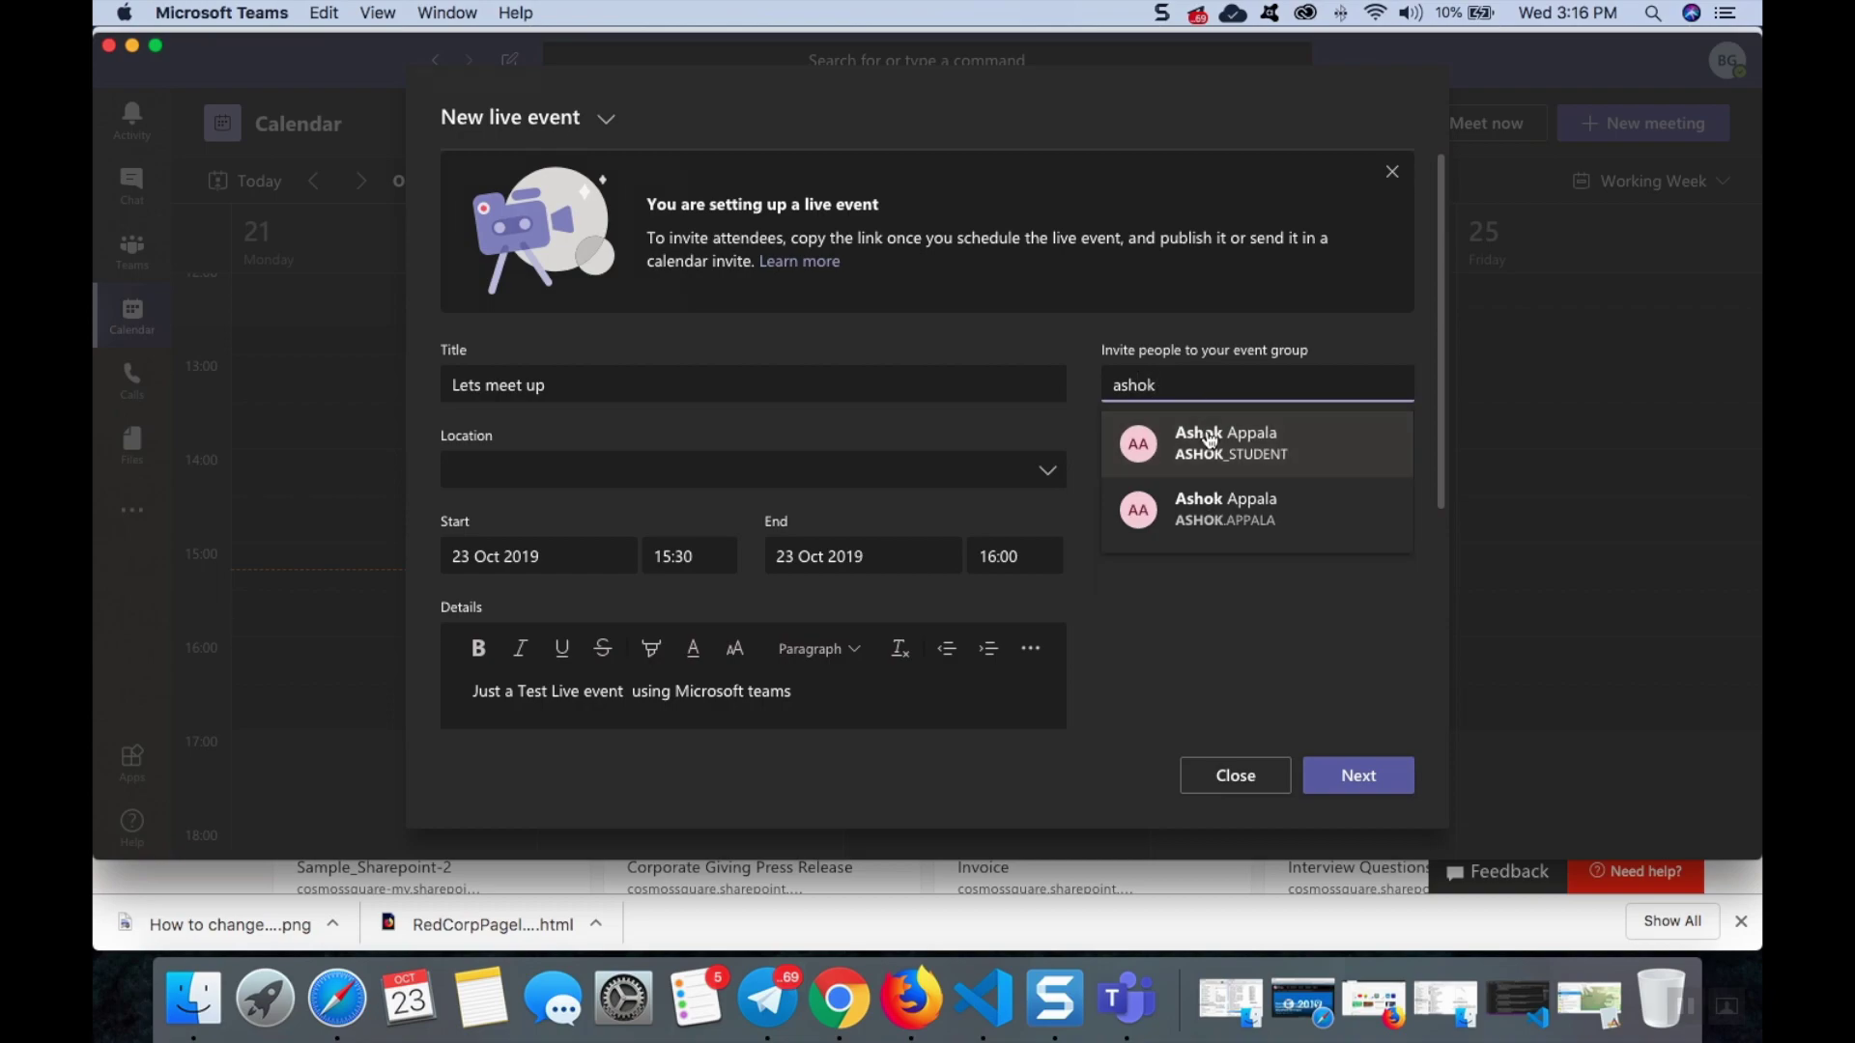
left_click(1206, 436)
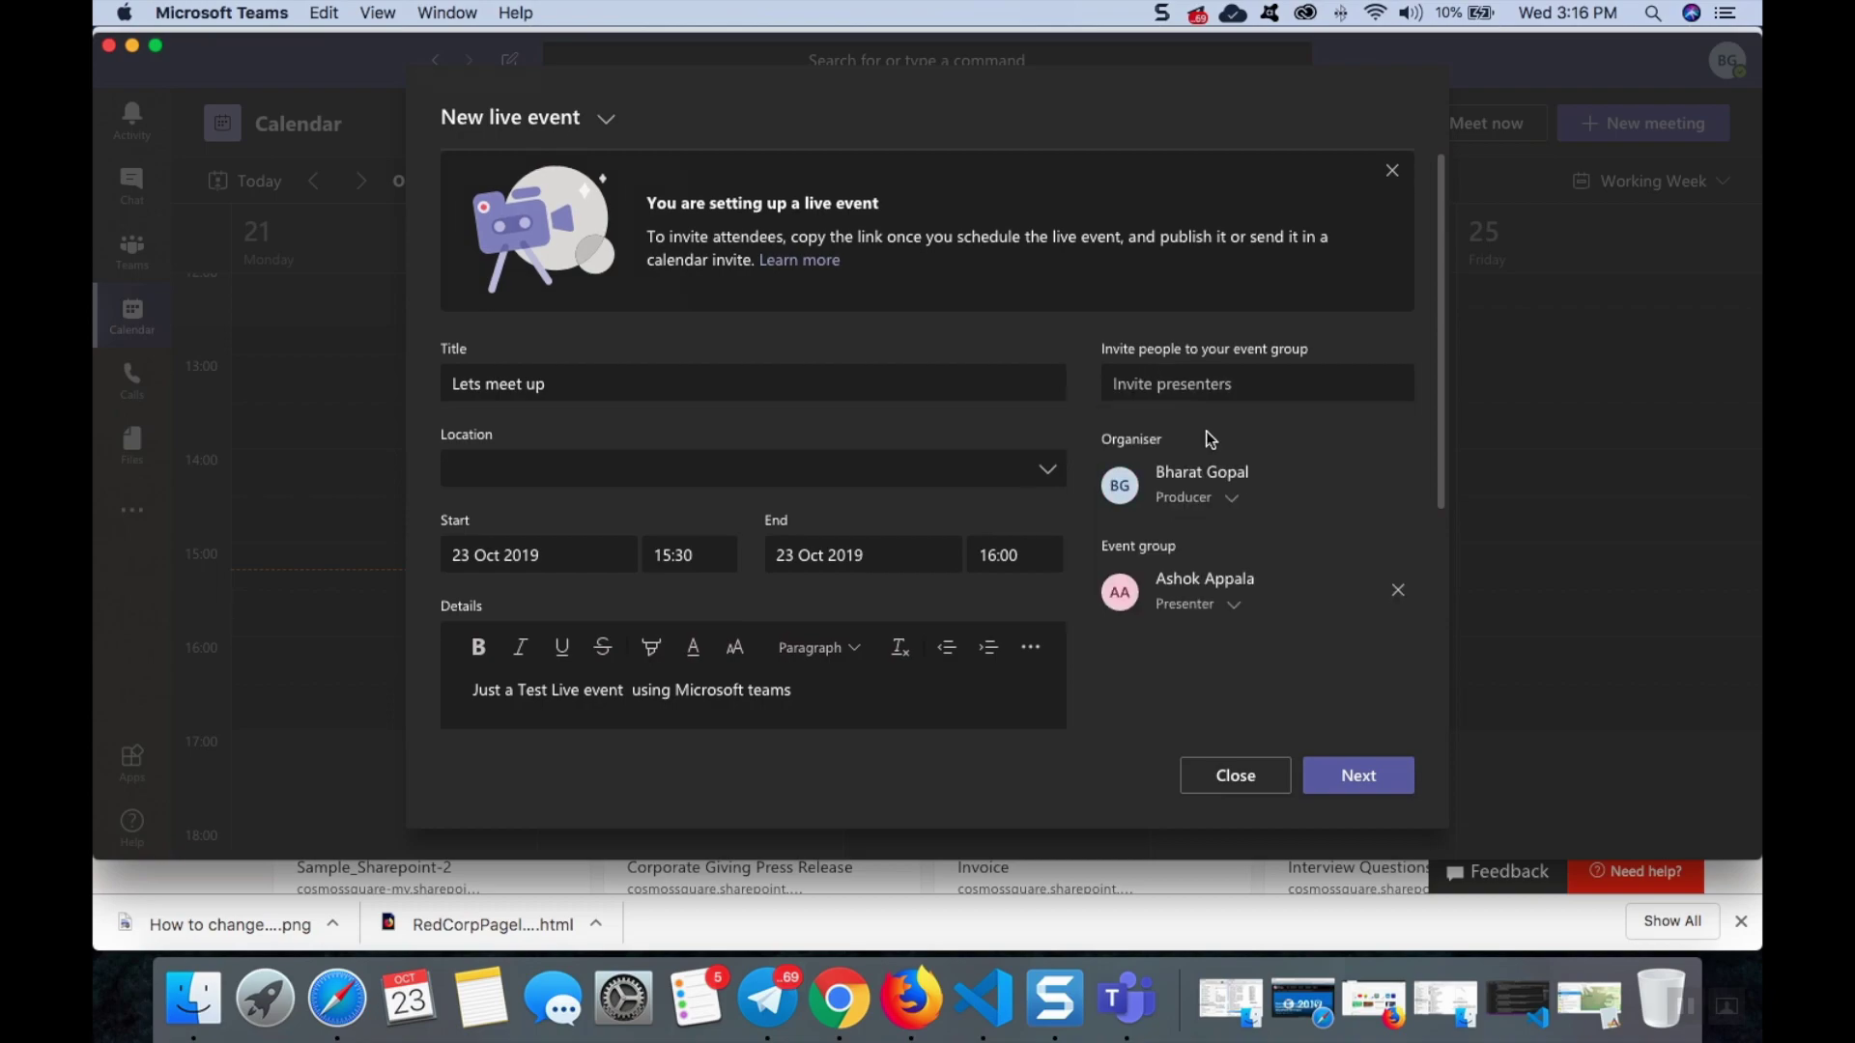
Add a second colleague to the event group as a presenter, replacing the "visi" search with the colleague's name.
left_click(1276, 379)
type("visi")
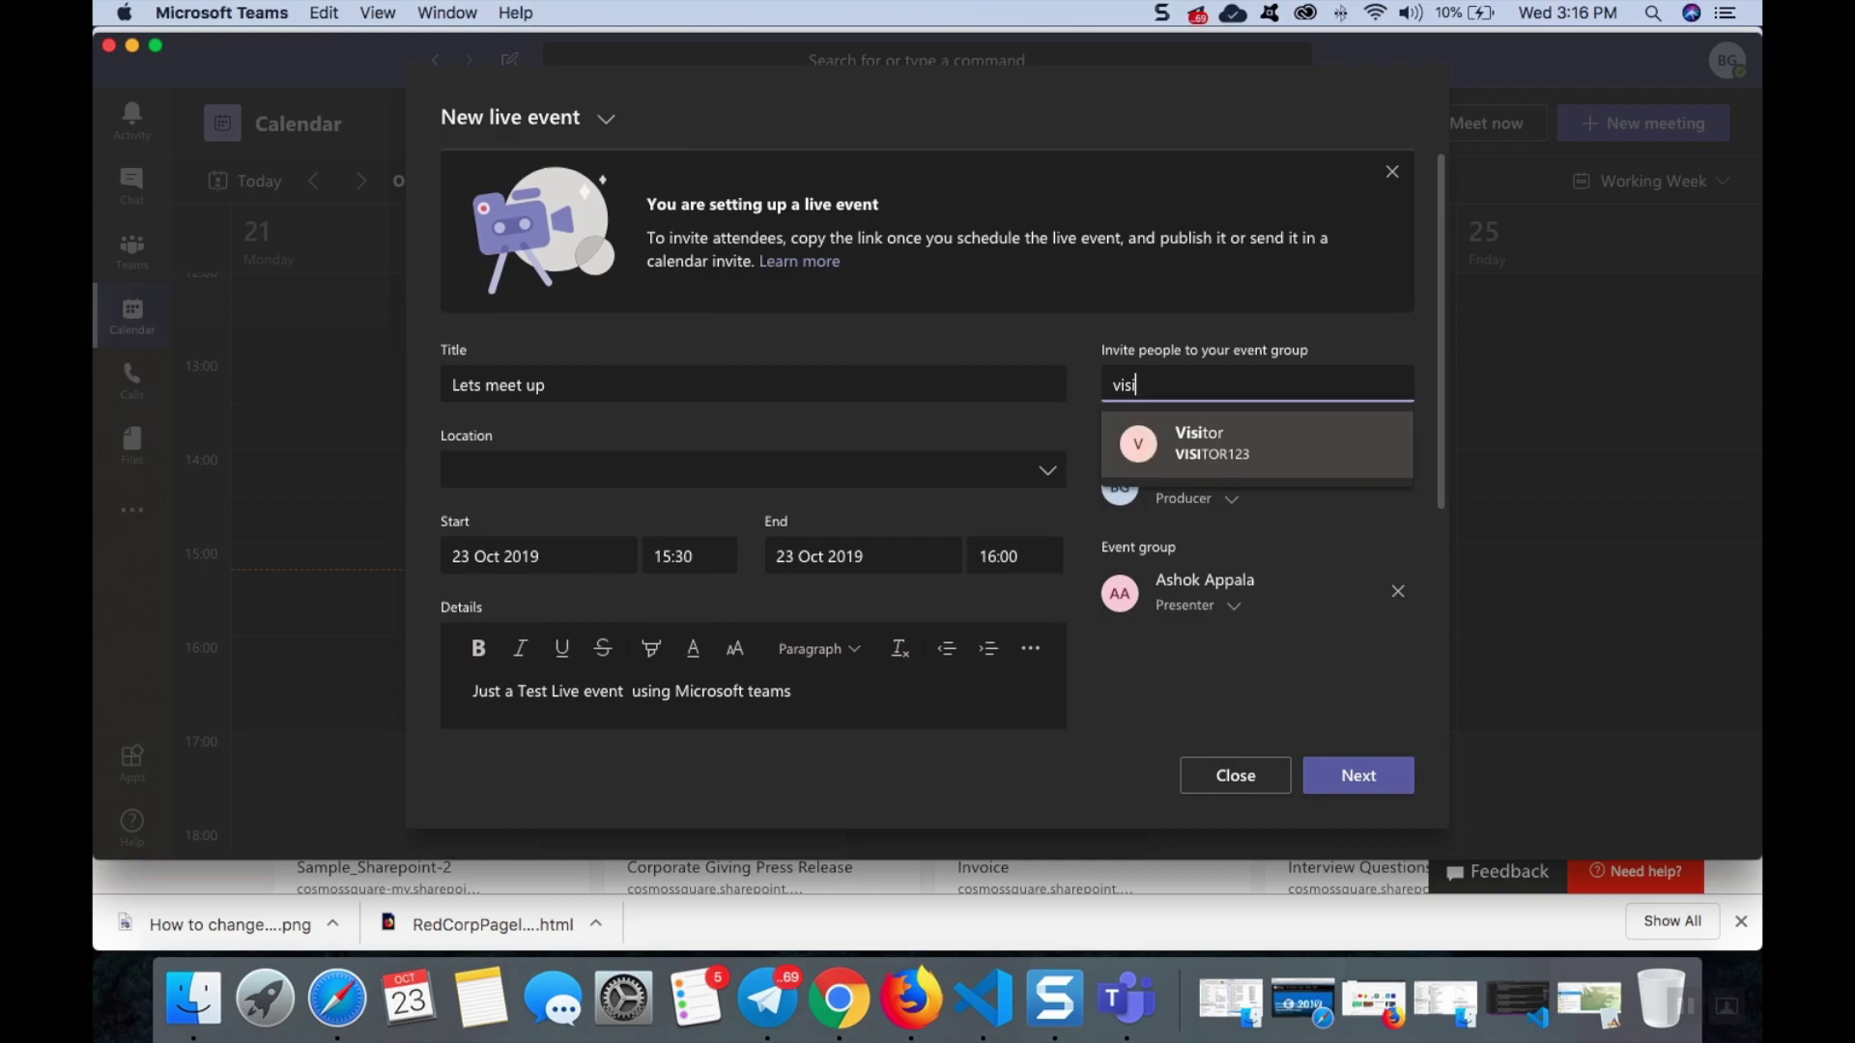
key("BackSpace")
key("BackSpace")
key("BackSpace")
key("BackSpace")
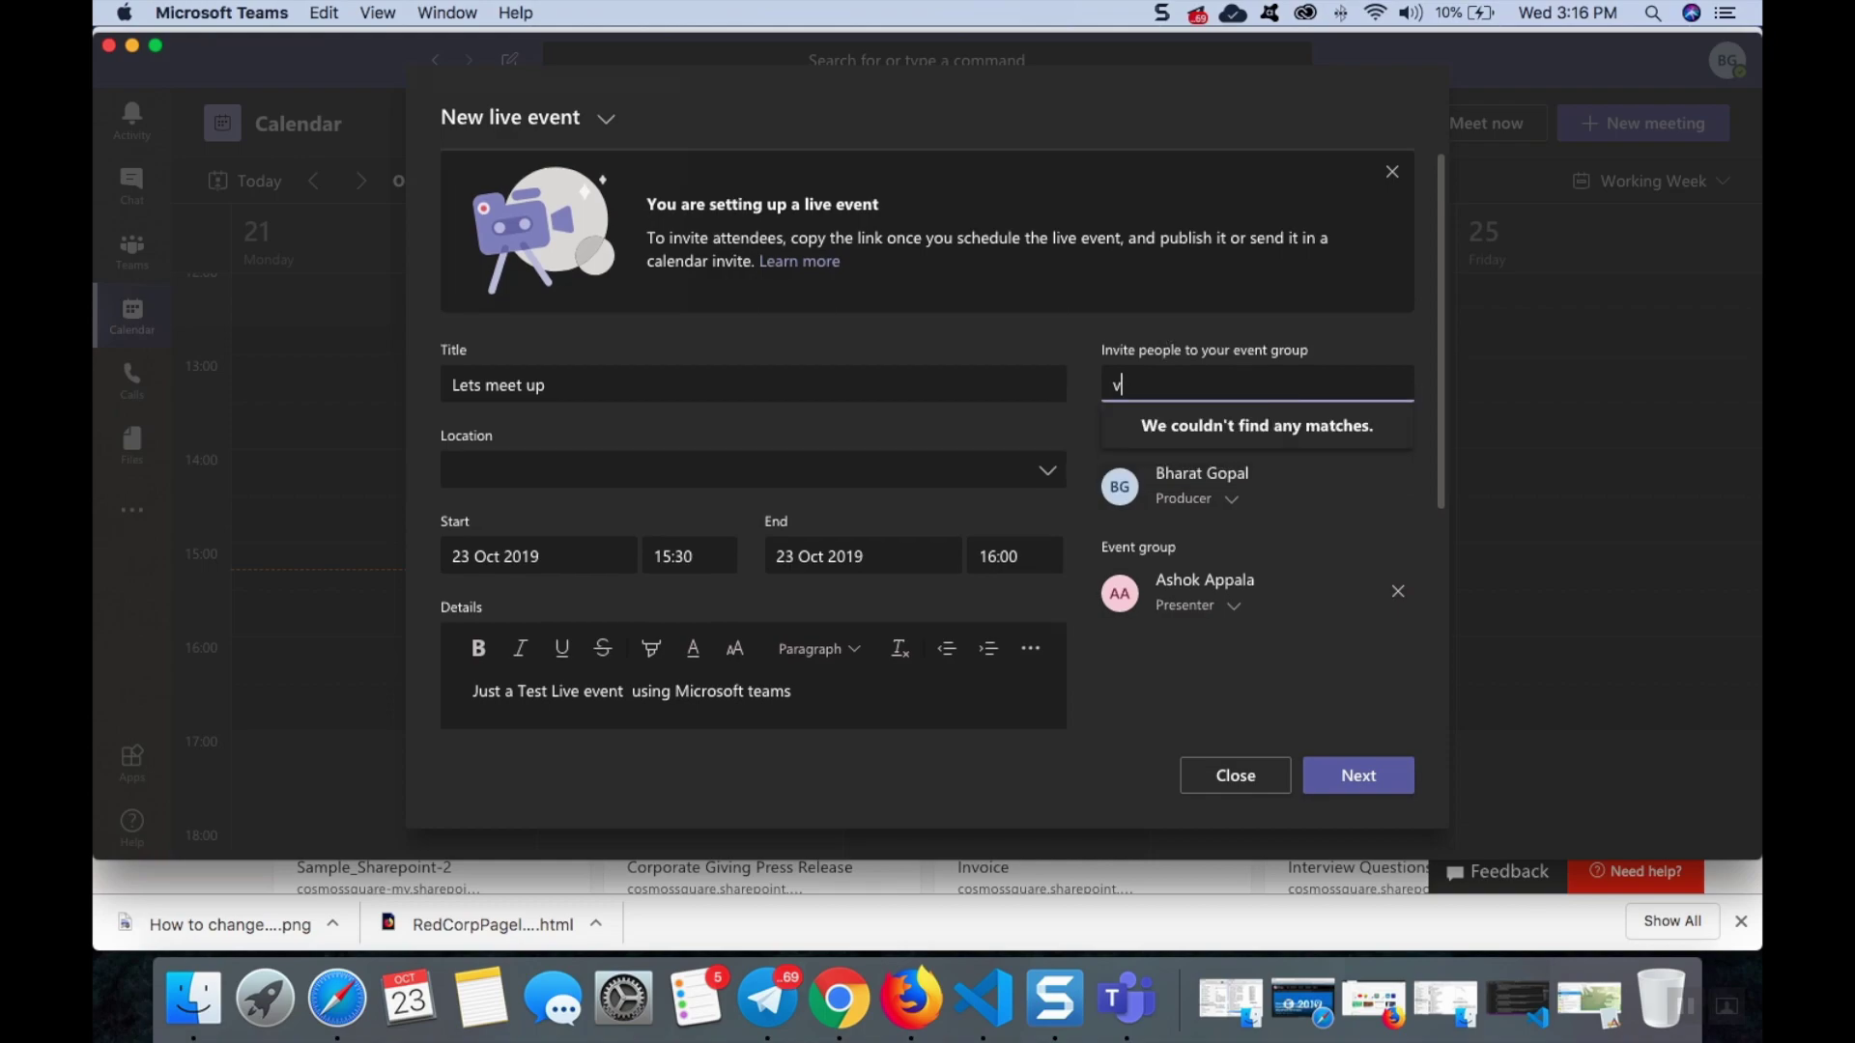
type("ram")
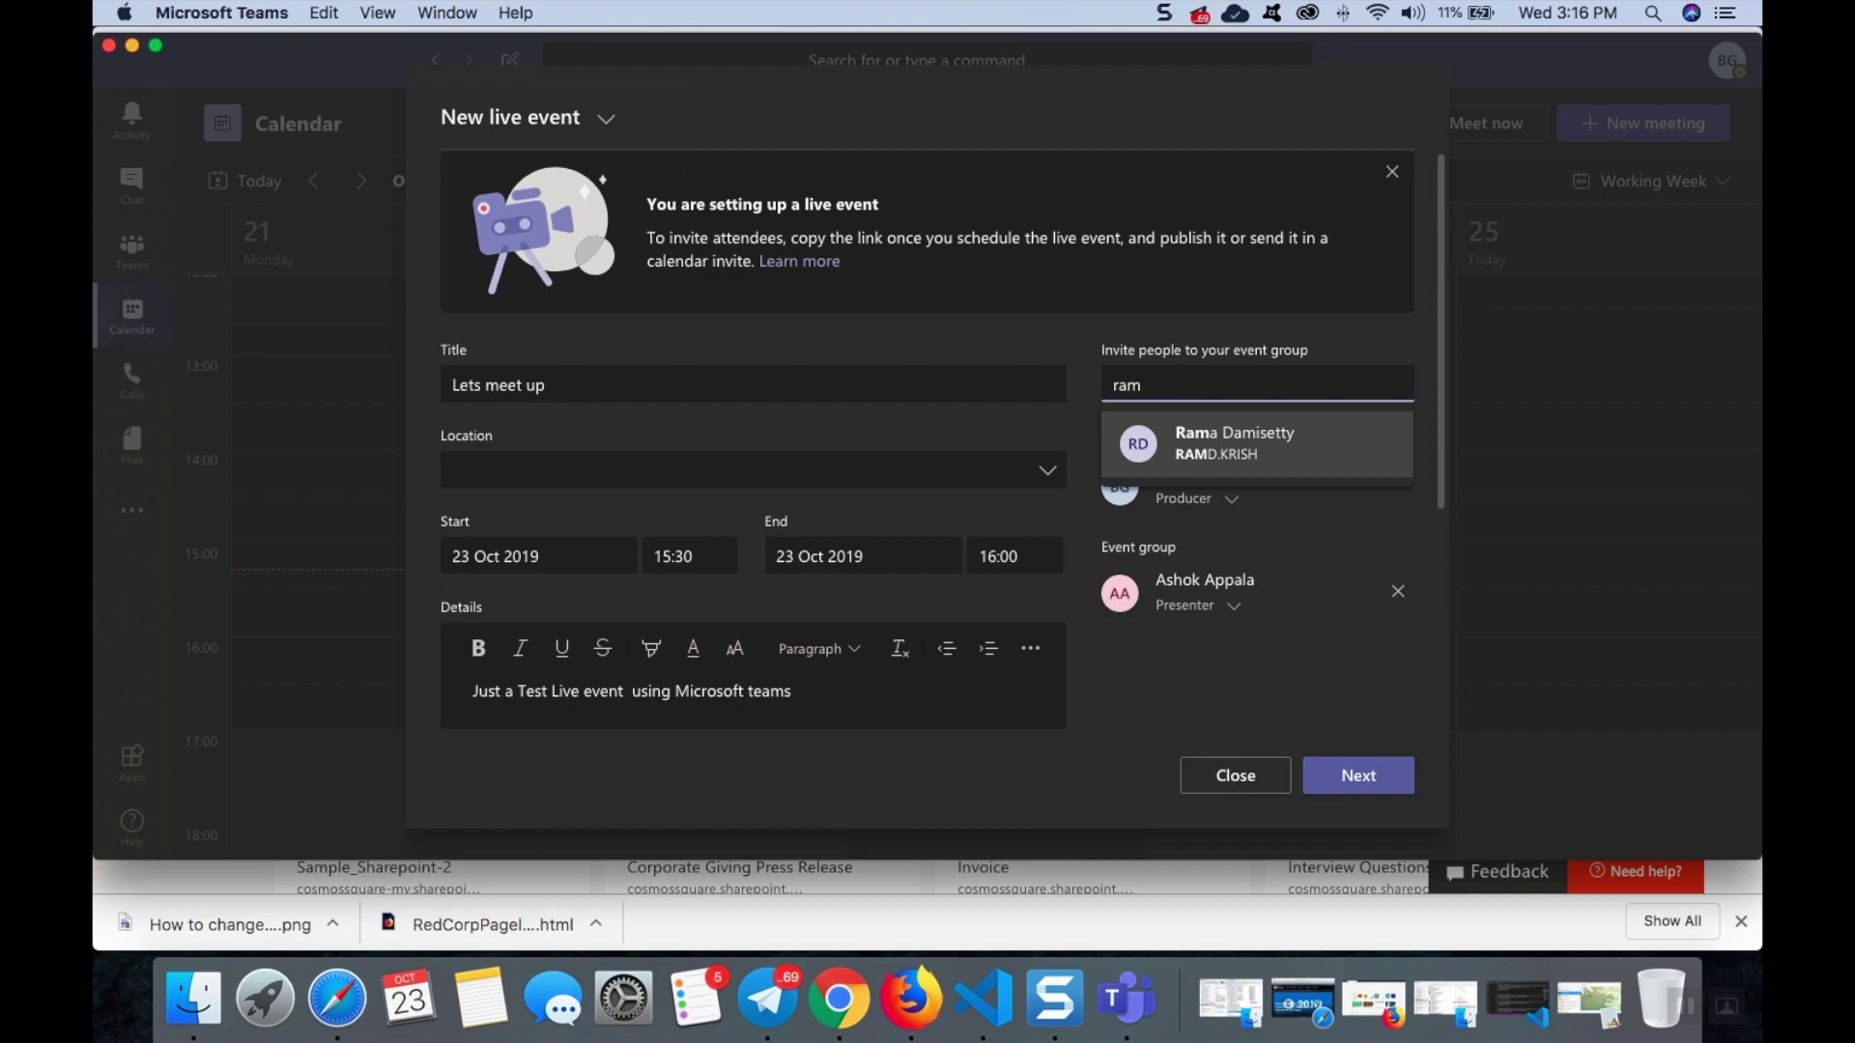
left_click(1224, 441)
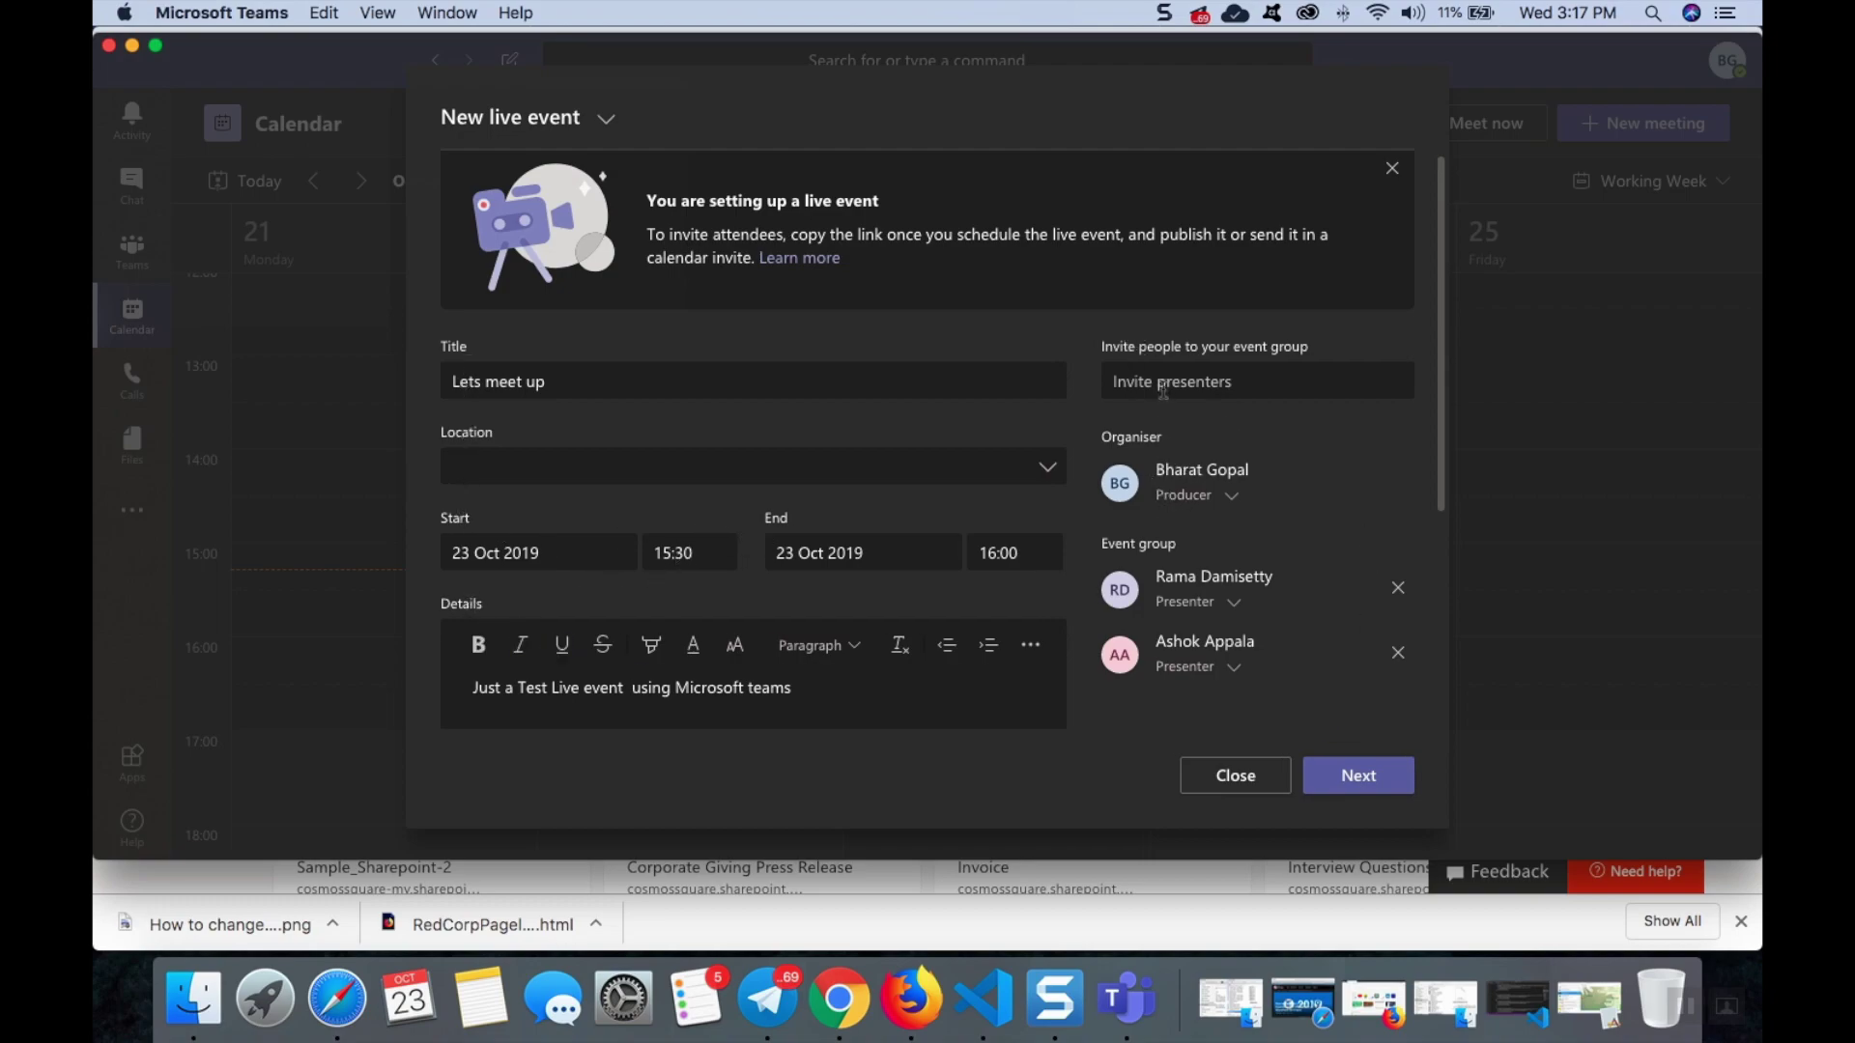
Continue to the live event permissions, try People and groups and Org-wide, and set the permission to Public.
left_click(1370, 778)
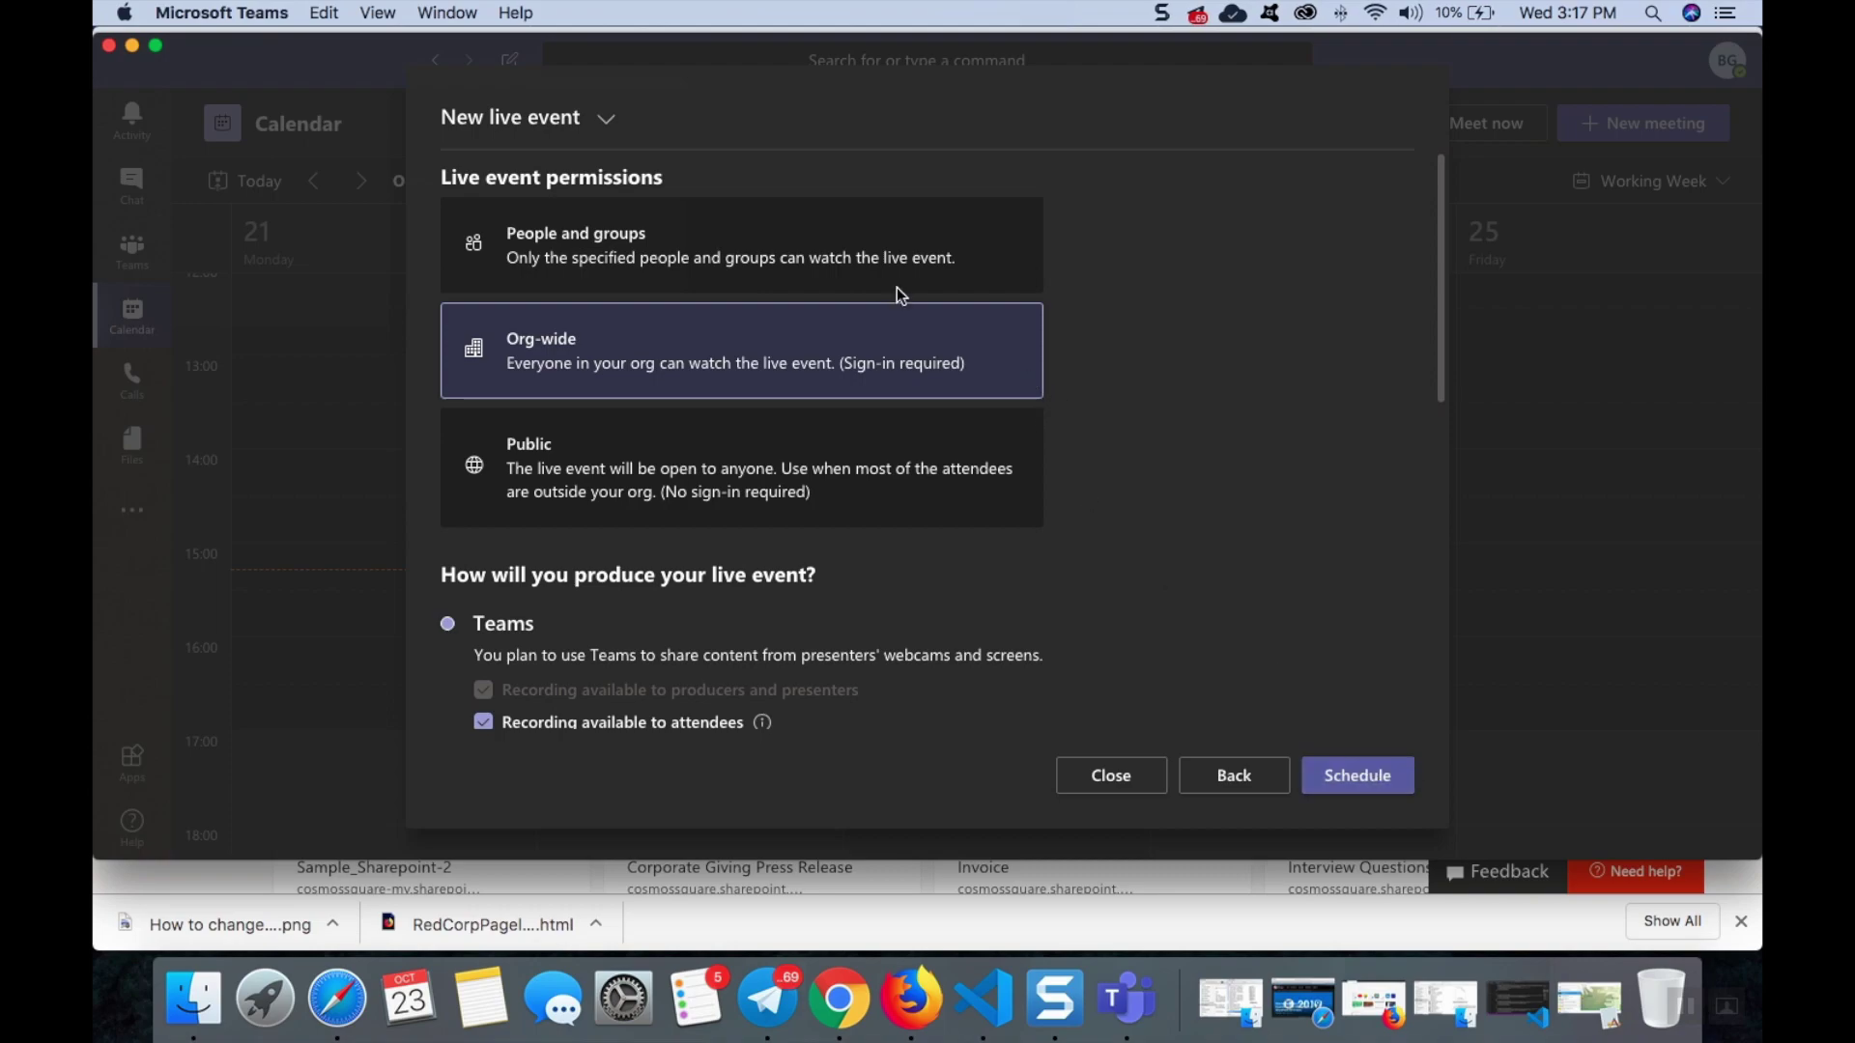
left_click(826, 242)
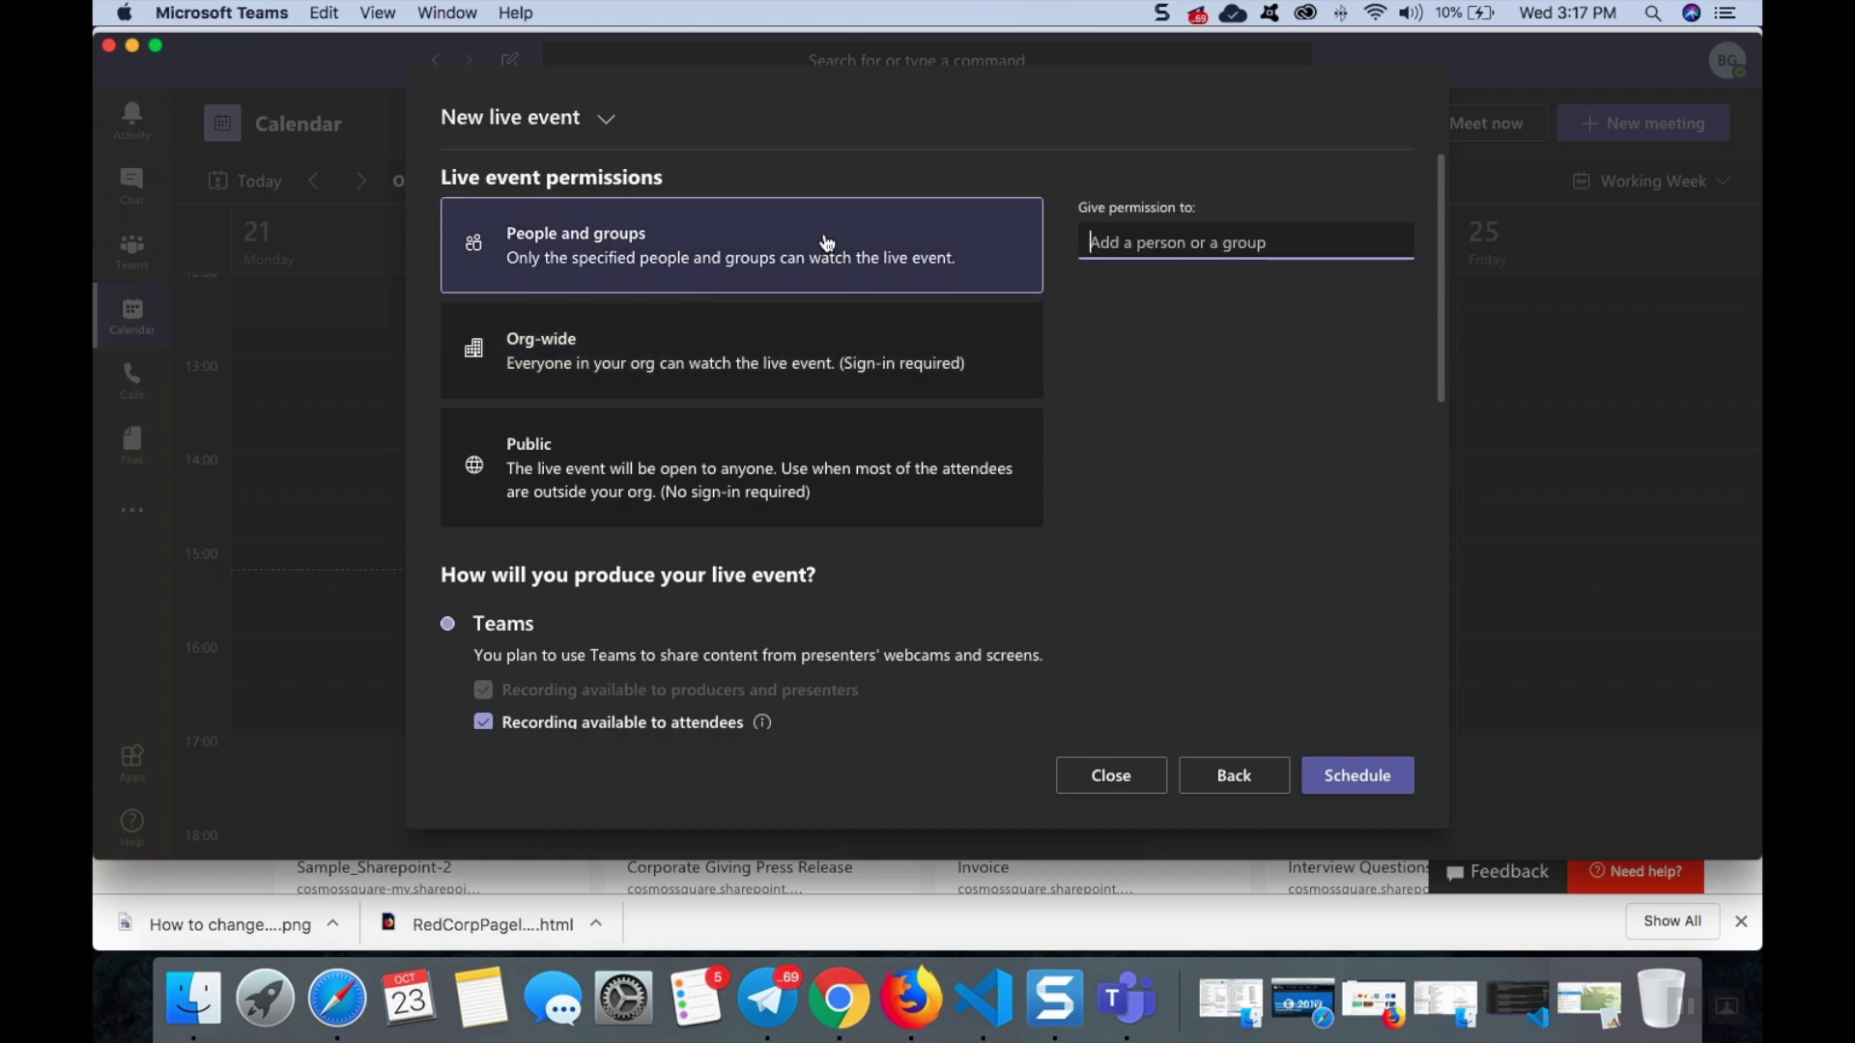
left_click(730, 350)
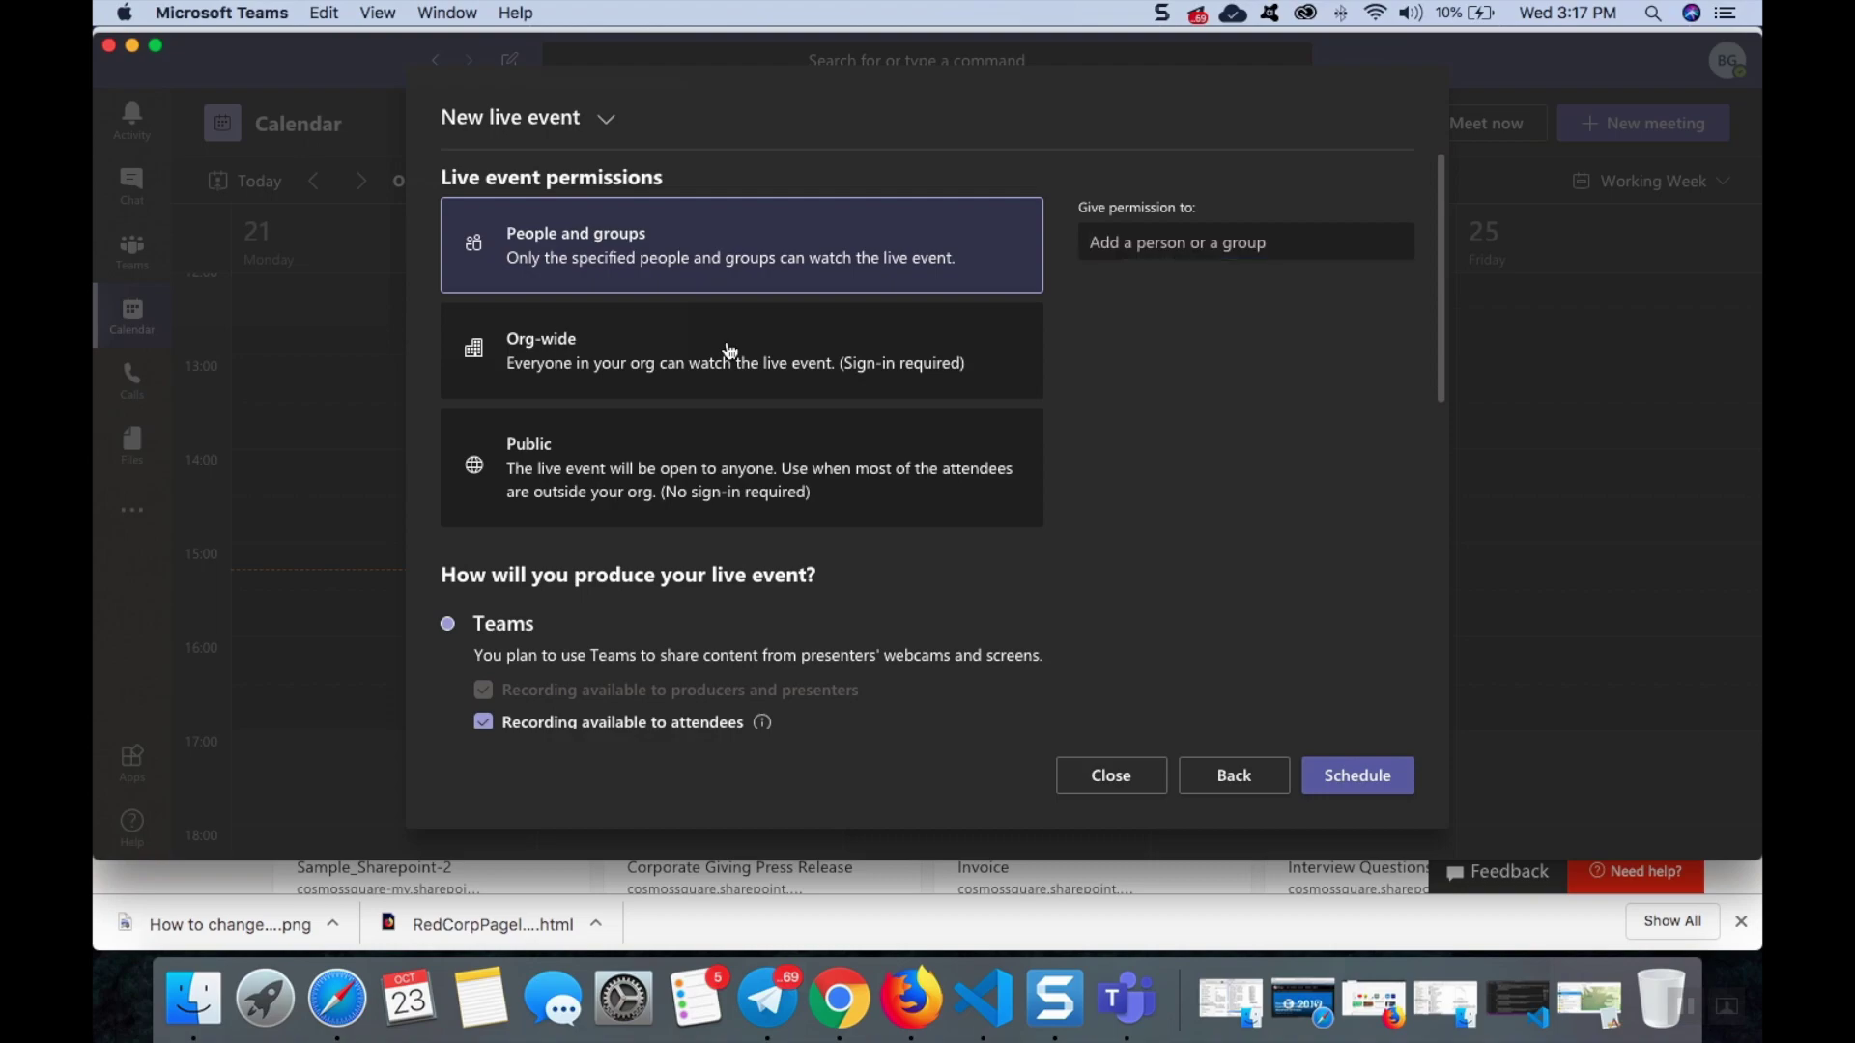
left_click(729, 350)
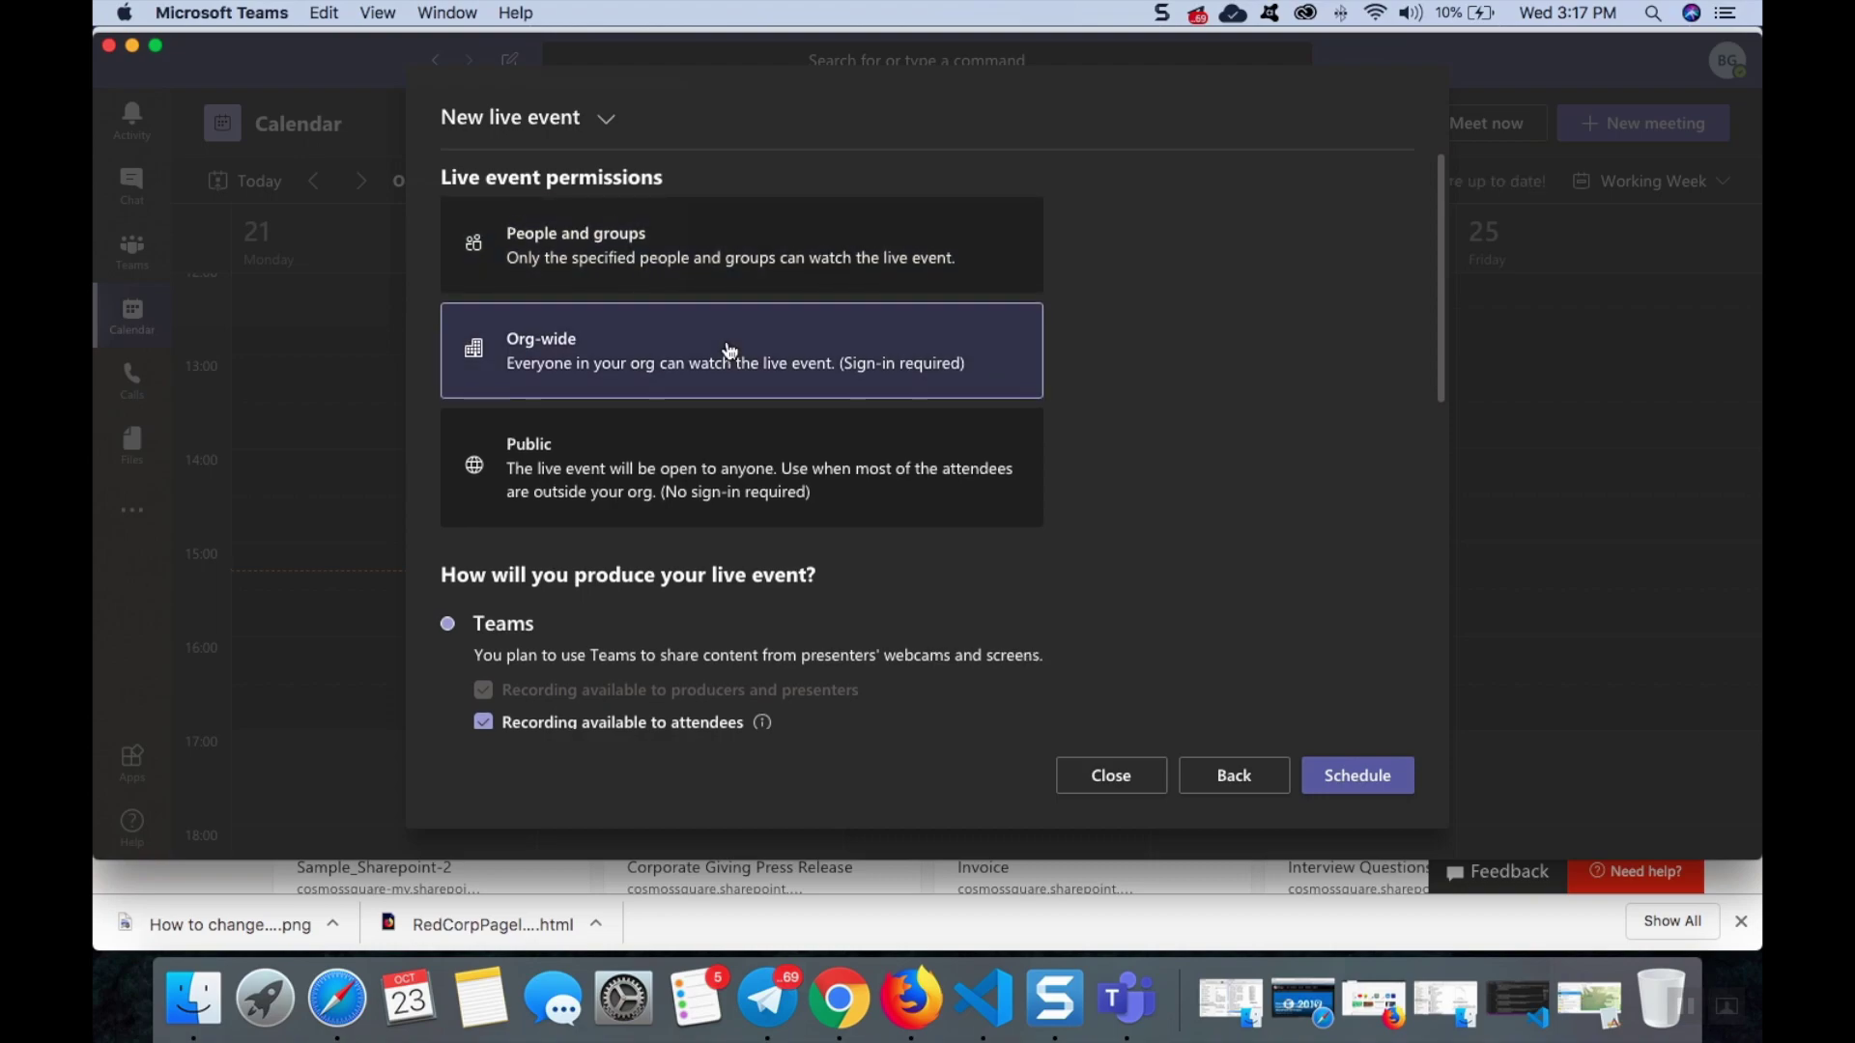
left_click(755, 484)
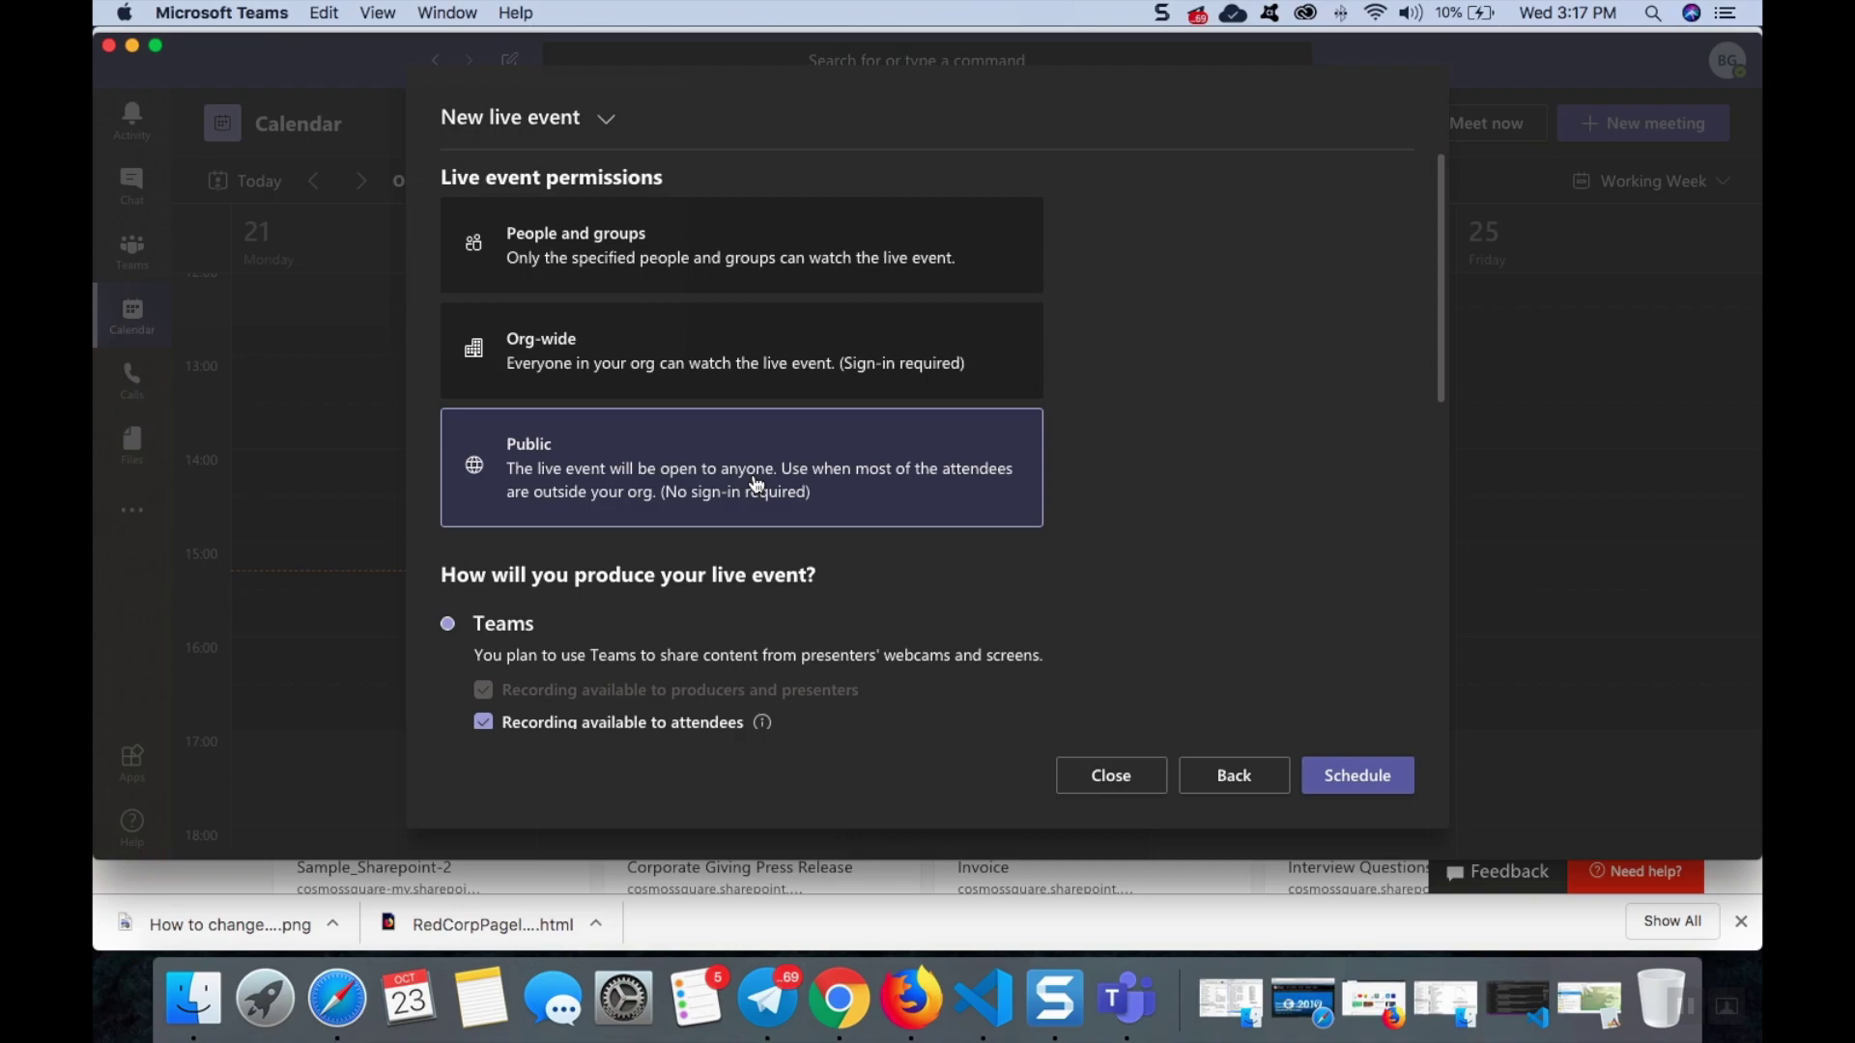
Switch to Chrome and go through the Microsoft 365 admin center to the Microsoft Teams admin center.
left_click(215, 887)
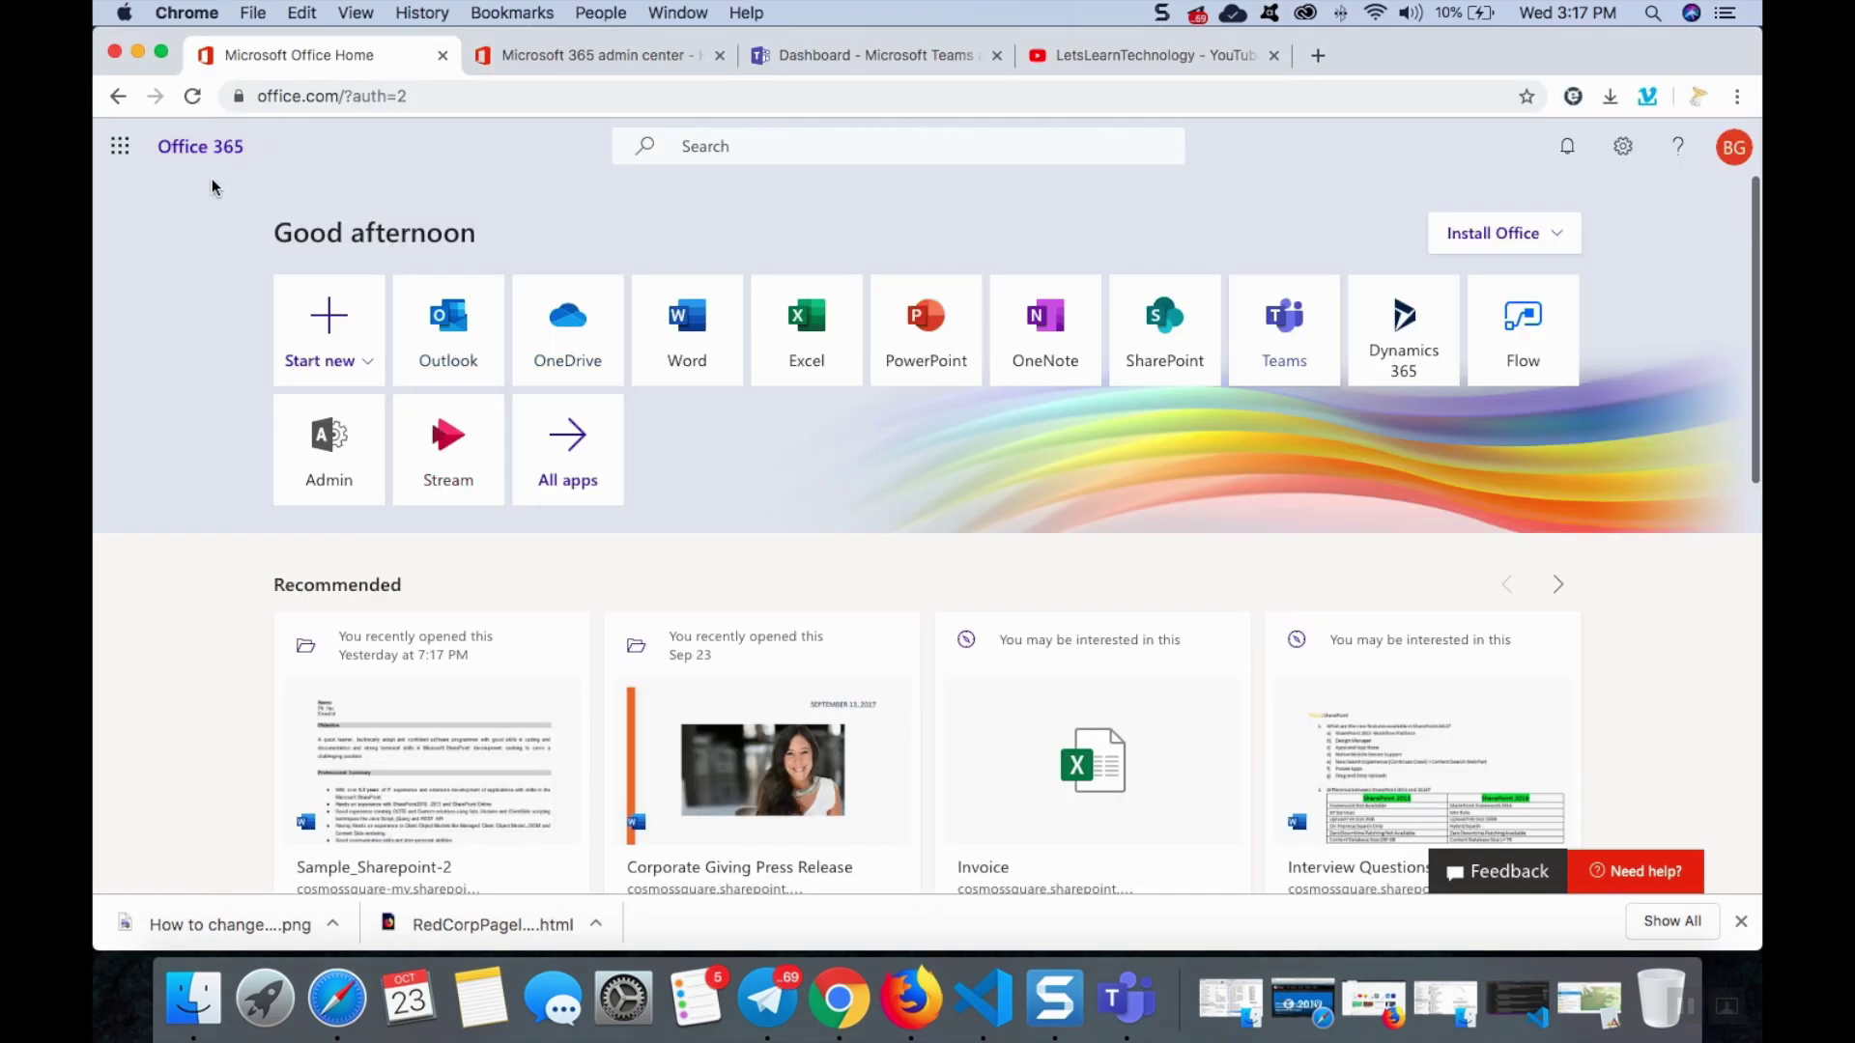
left_click(120, 147)
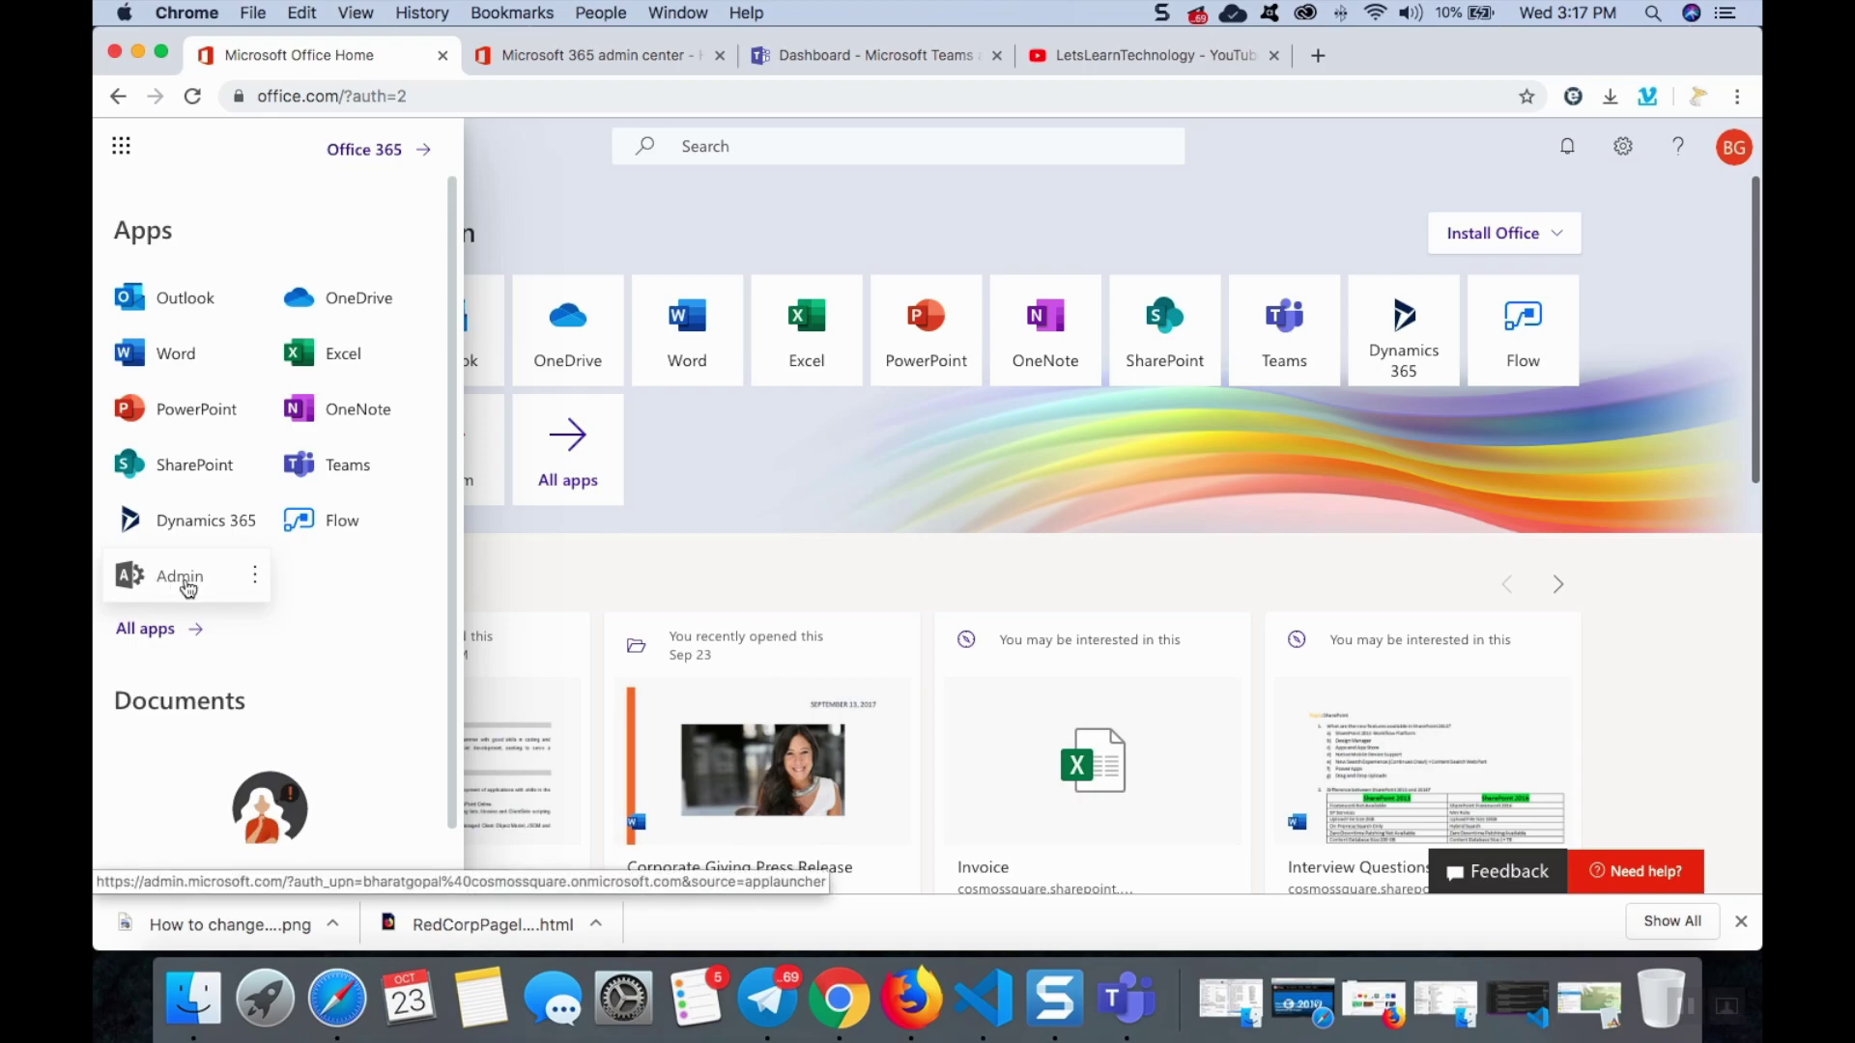
left_click(189, 586)
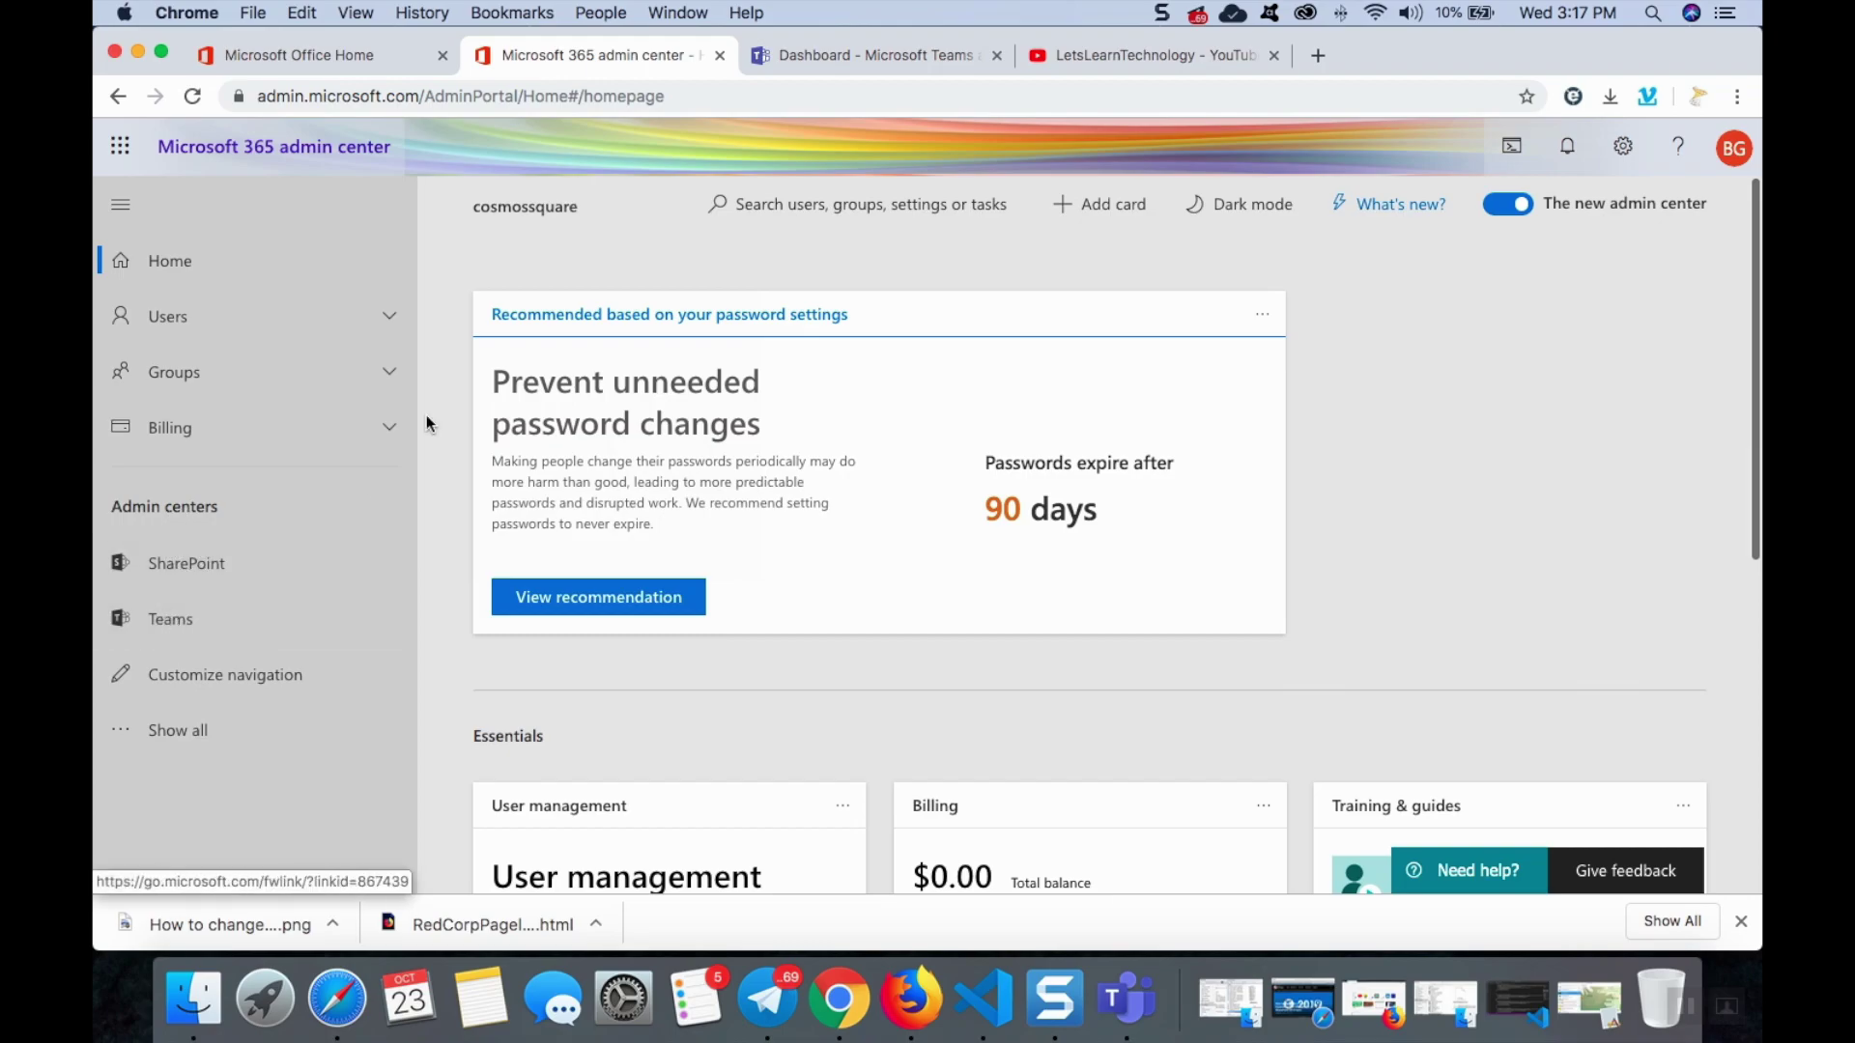
left_click(815, 58)
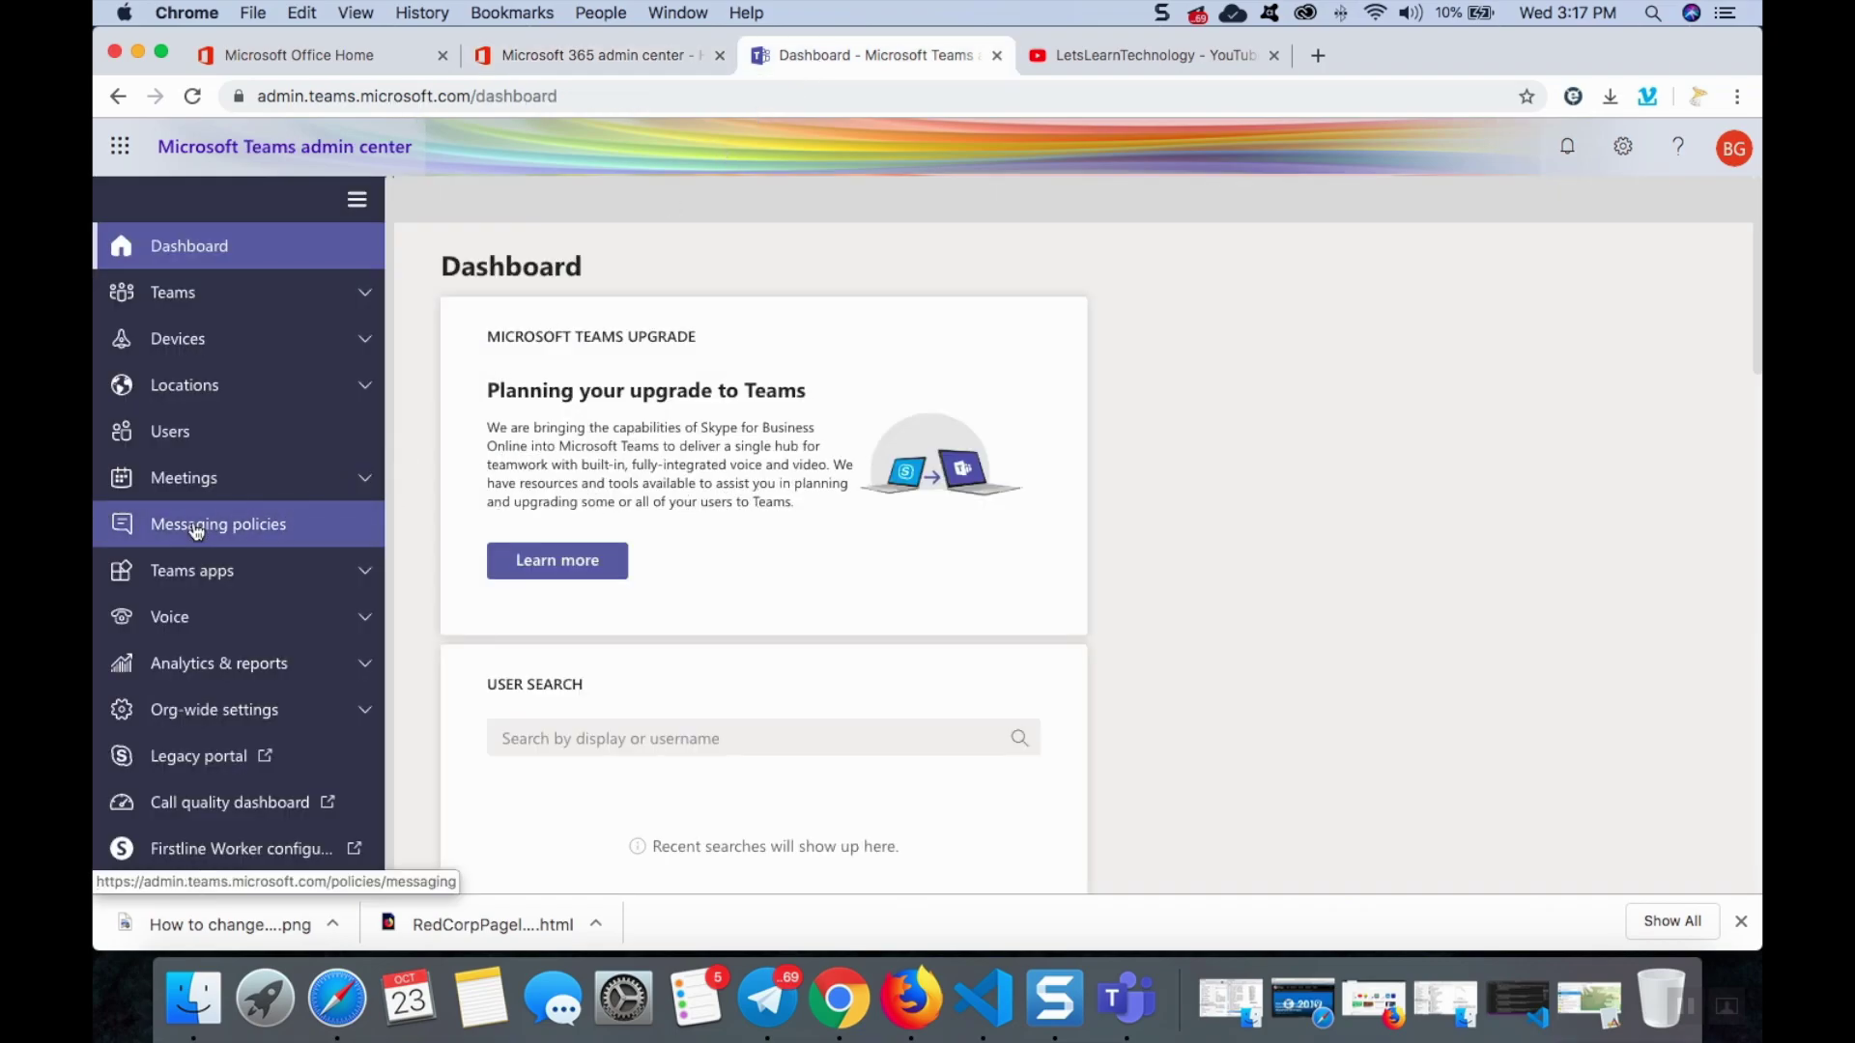
Open the Global (Org-wide default) live events policy in the meetings section to review its options.
scroll(230, 621, "down", 1)
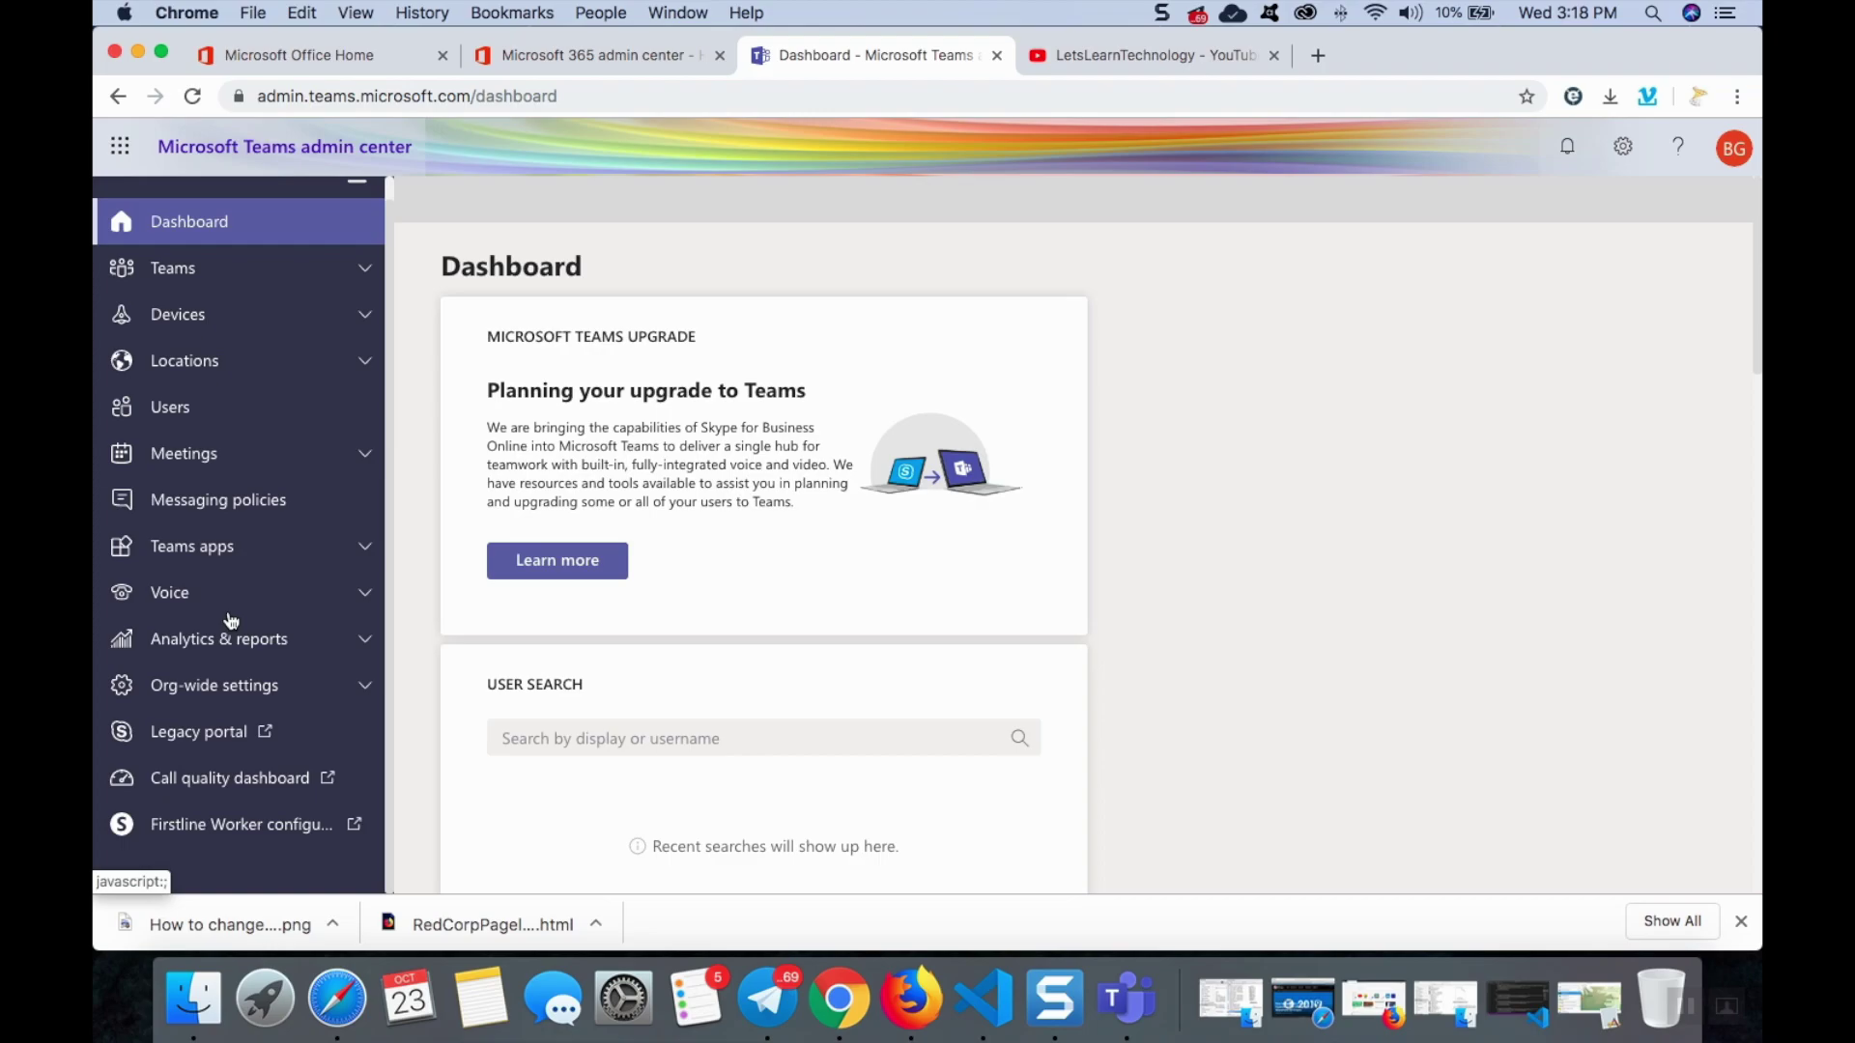
left_click(364, 454)
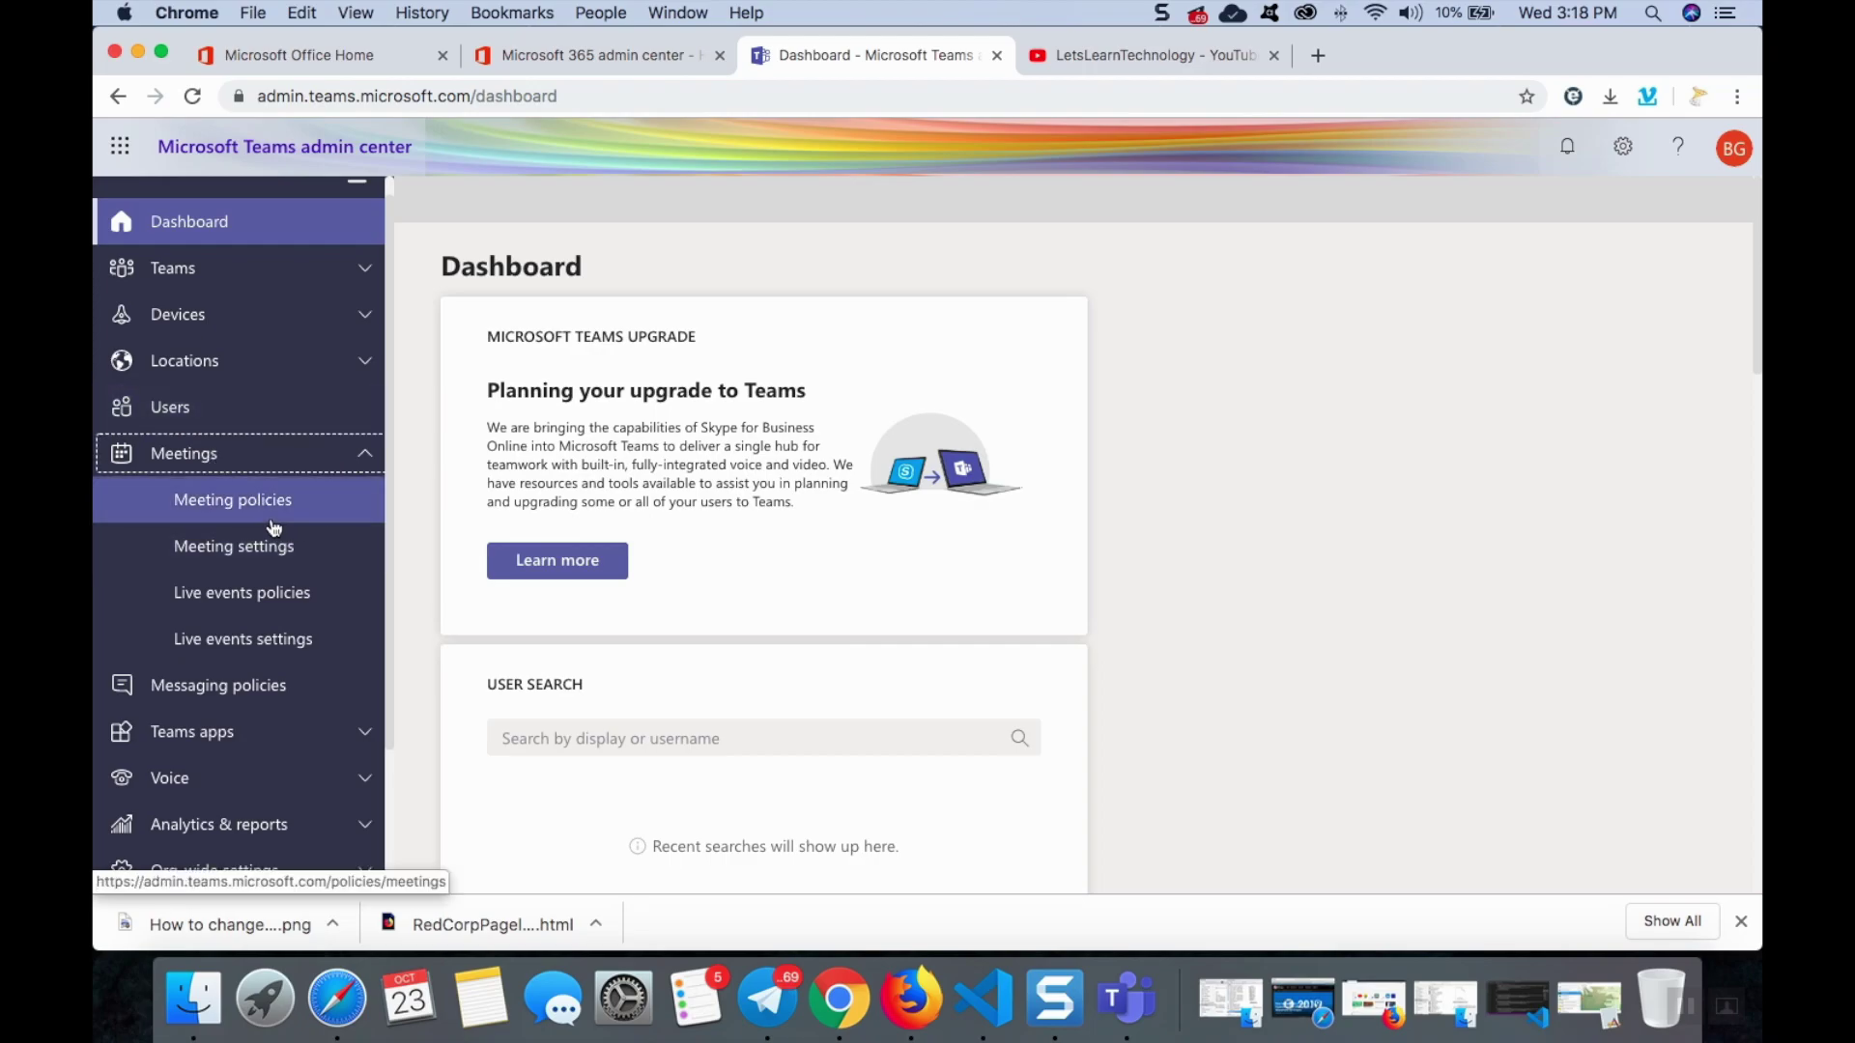
left_click(279, 600)
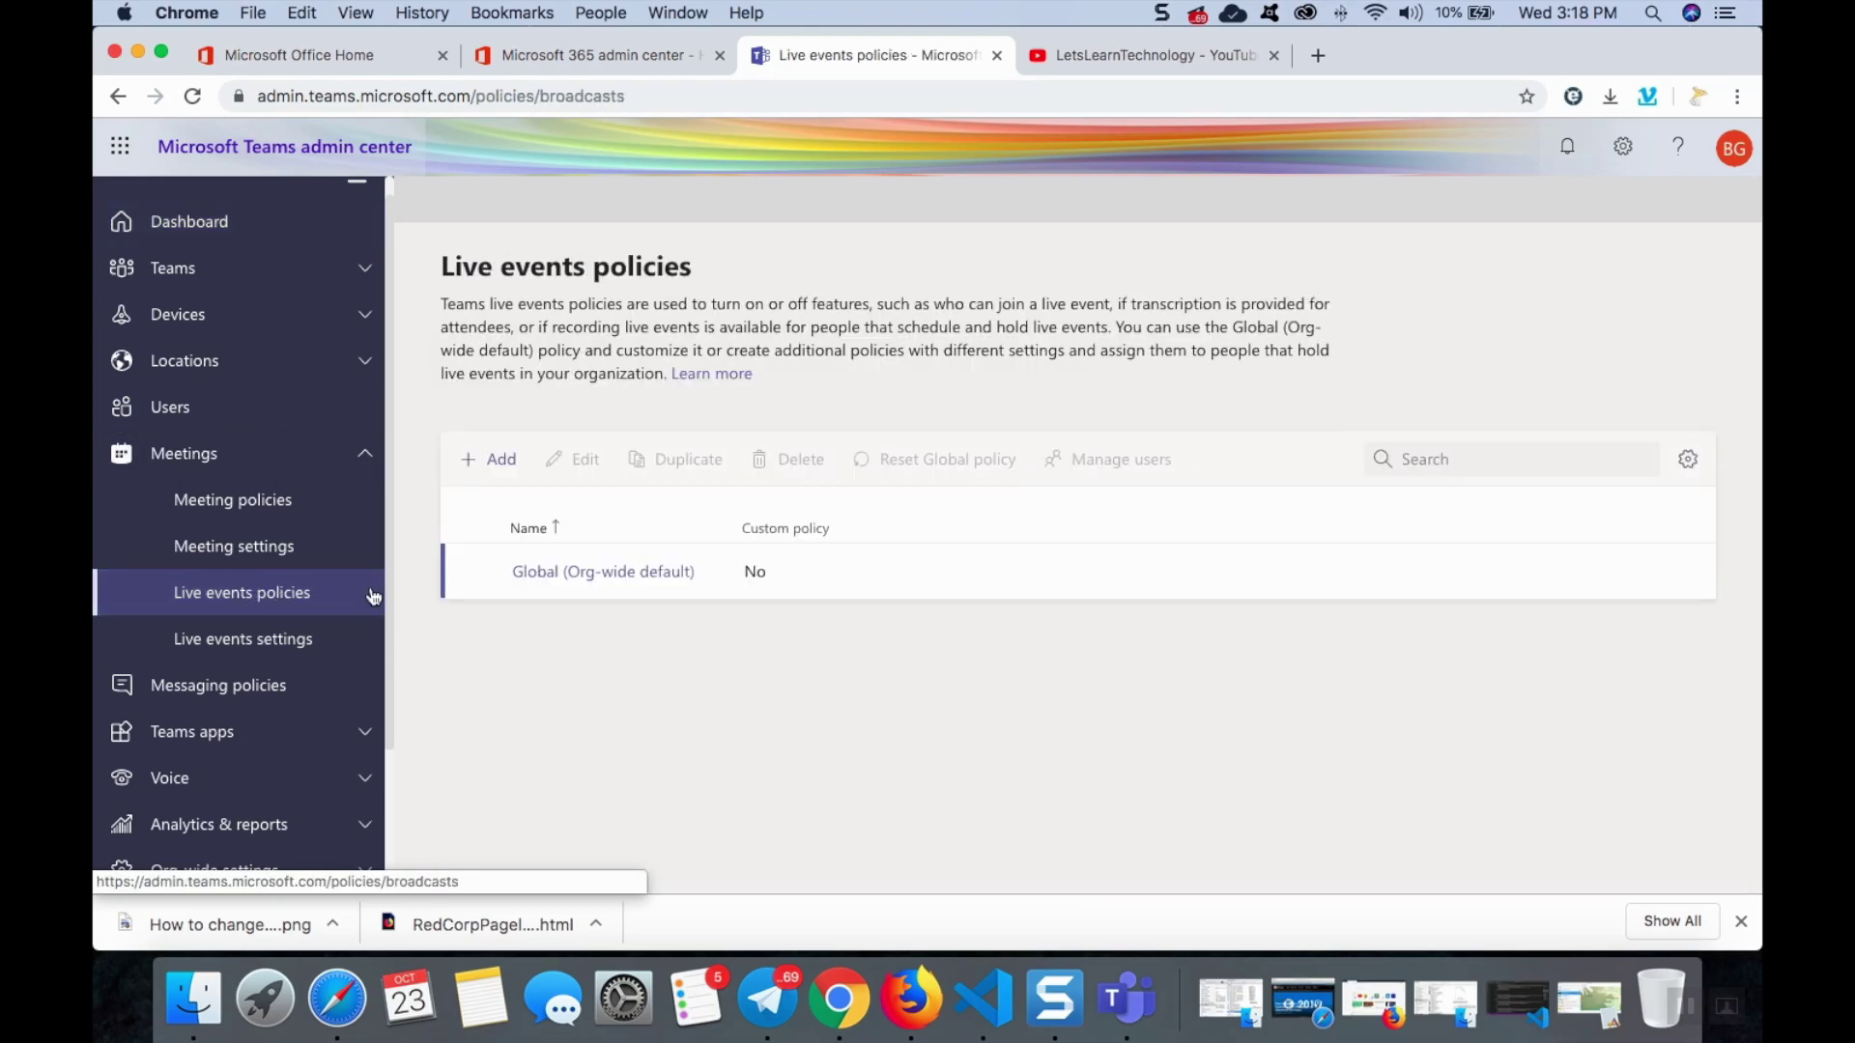
left_click(623, 574)
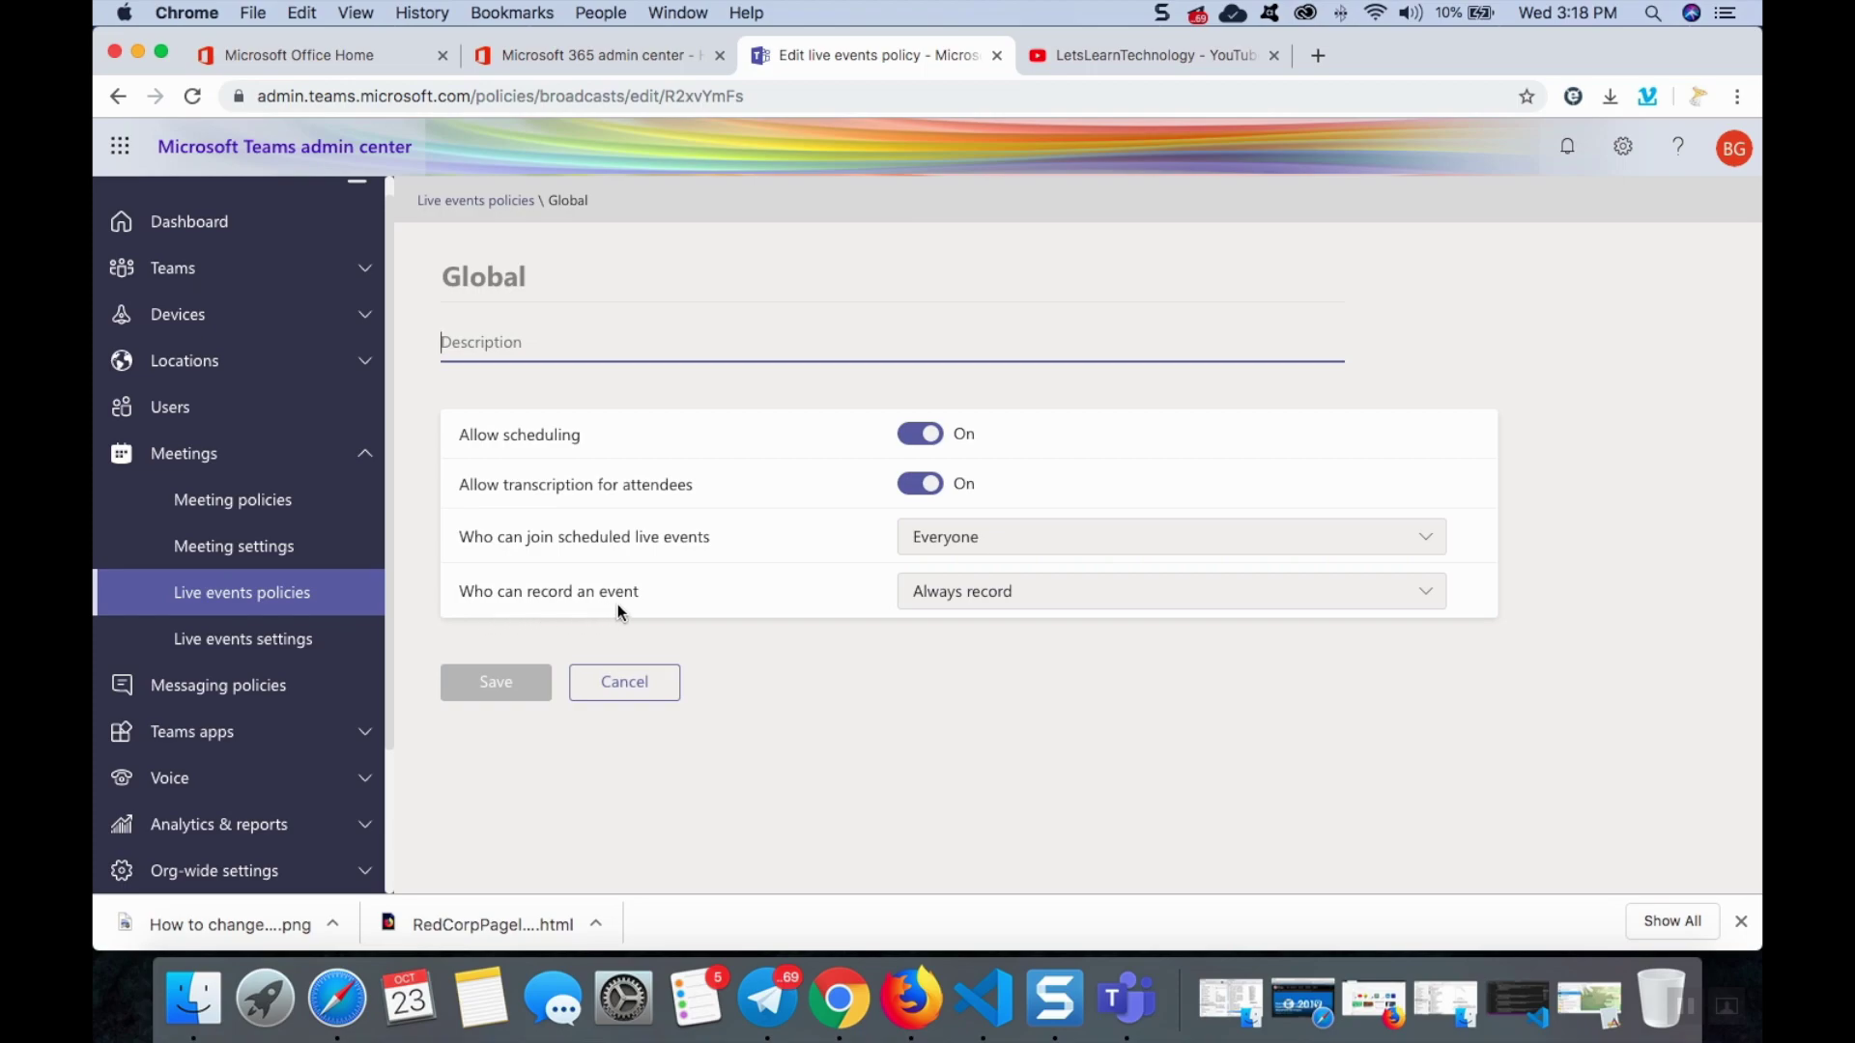
Review the org-wide live events settings, including the support URL and third party video distribution provider.
left_click(243, 641)
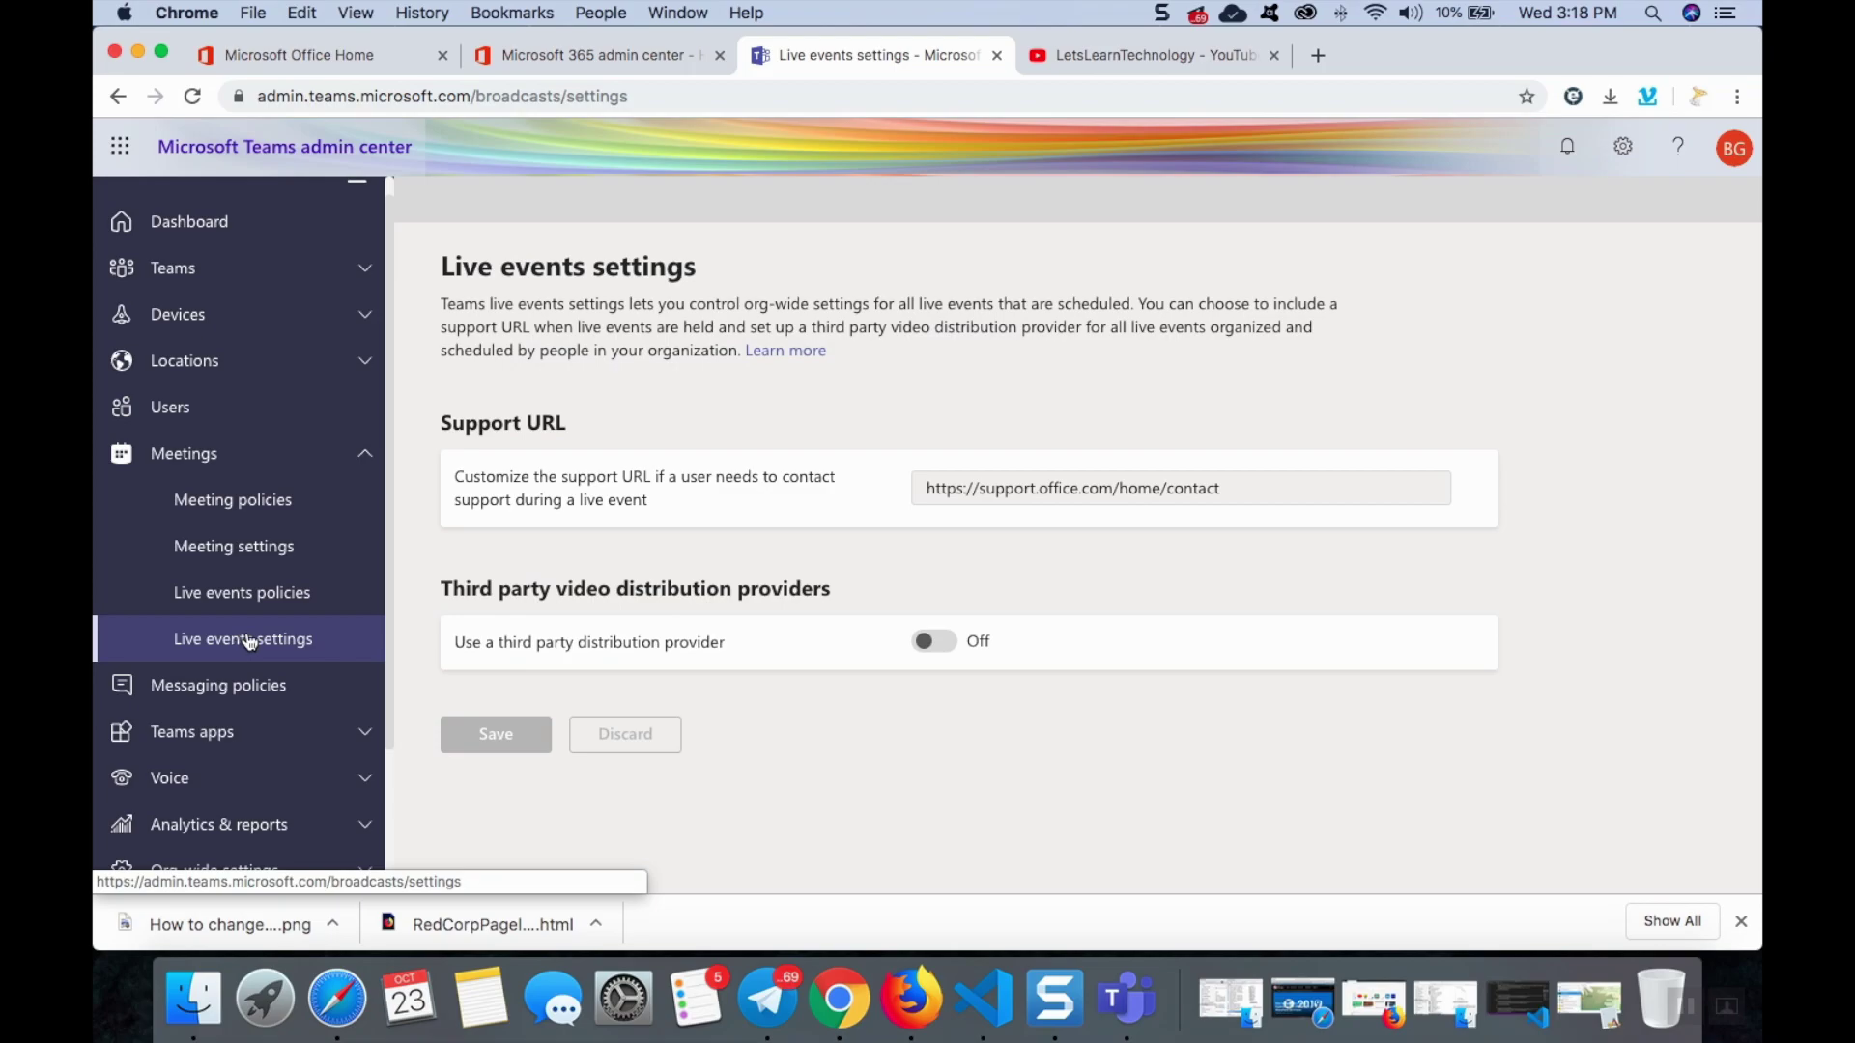
left_click(242, 641)
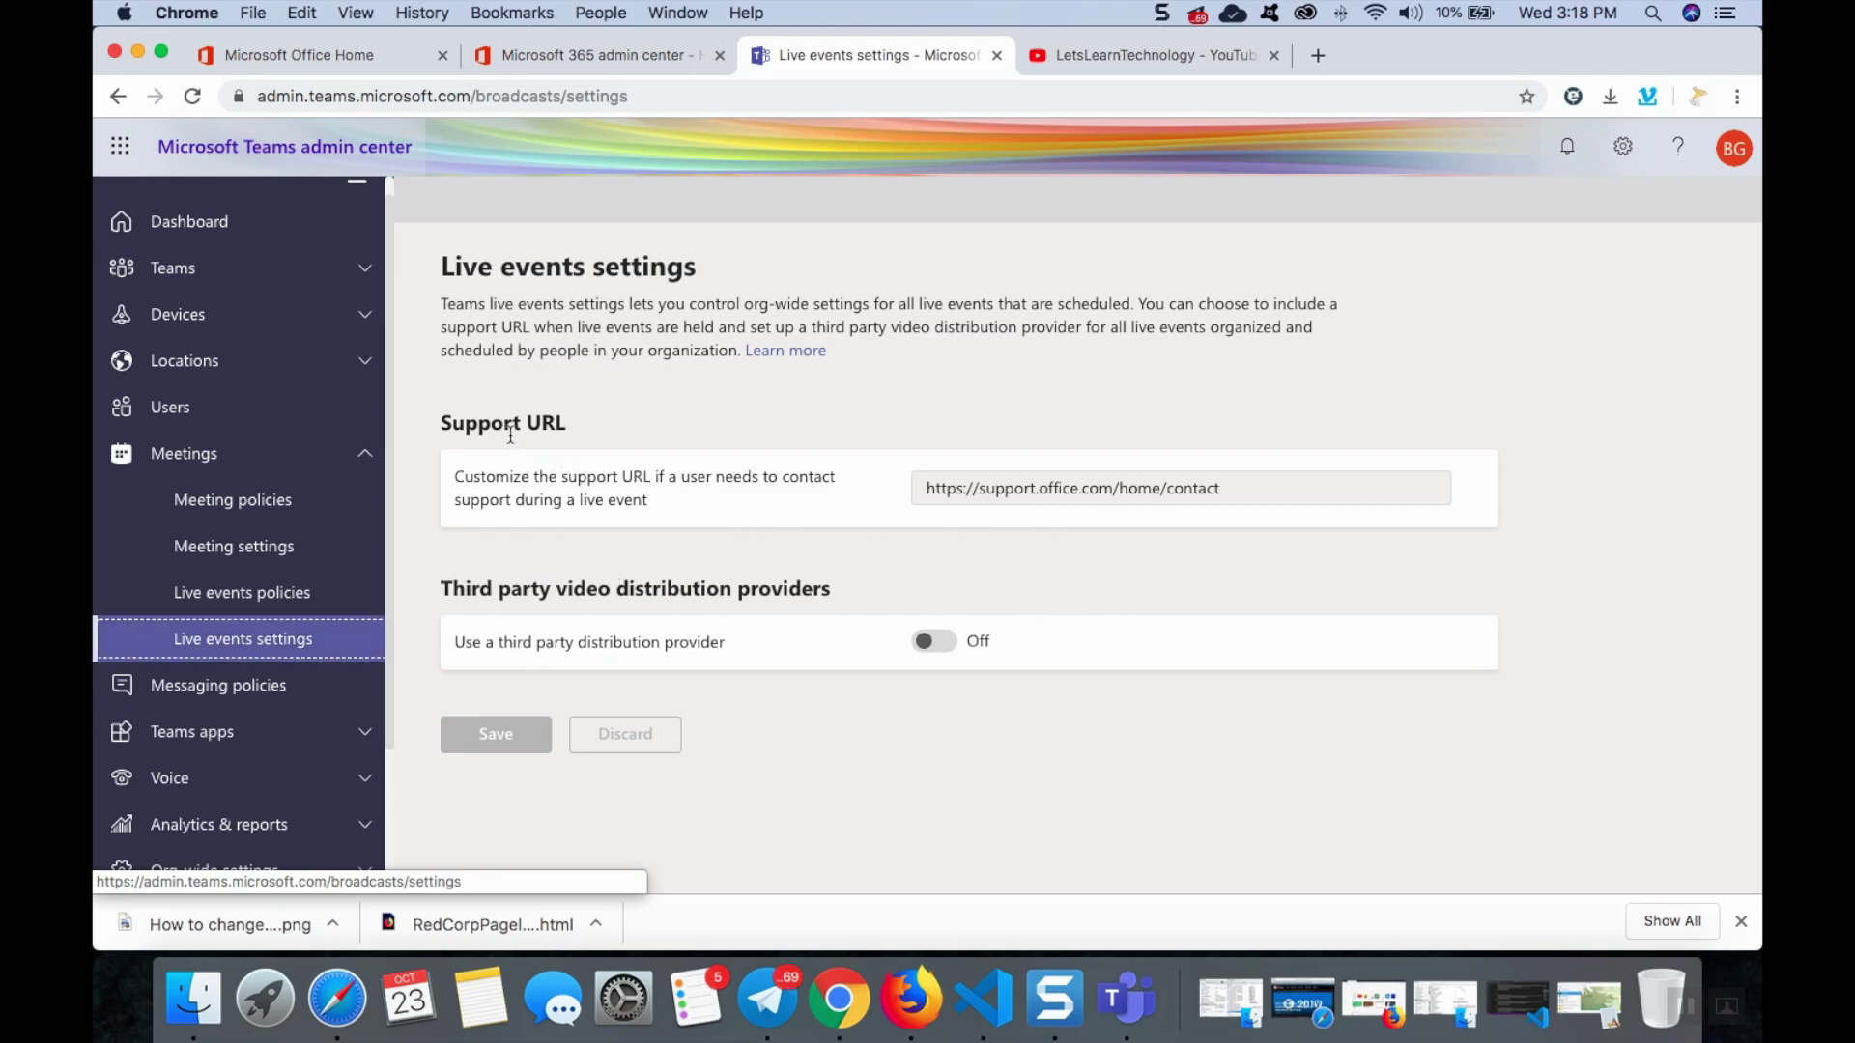
triple_click(1255, 490)
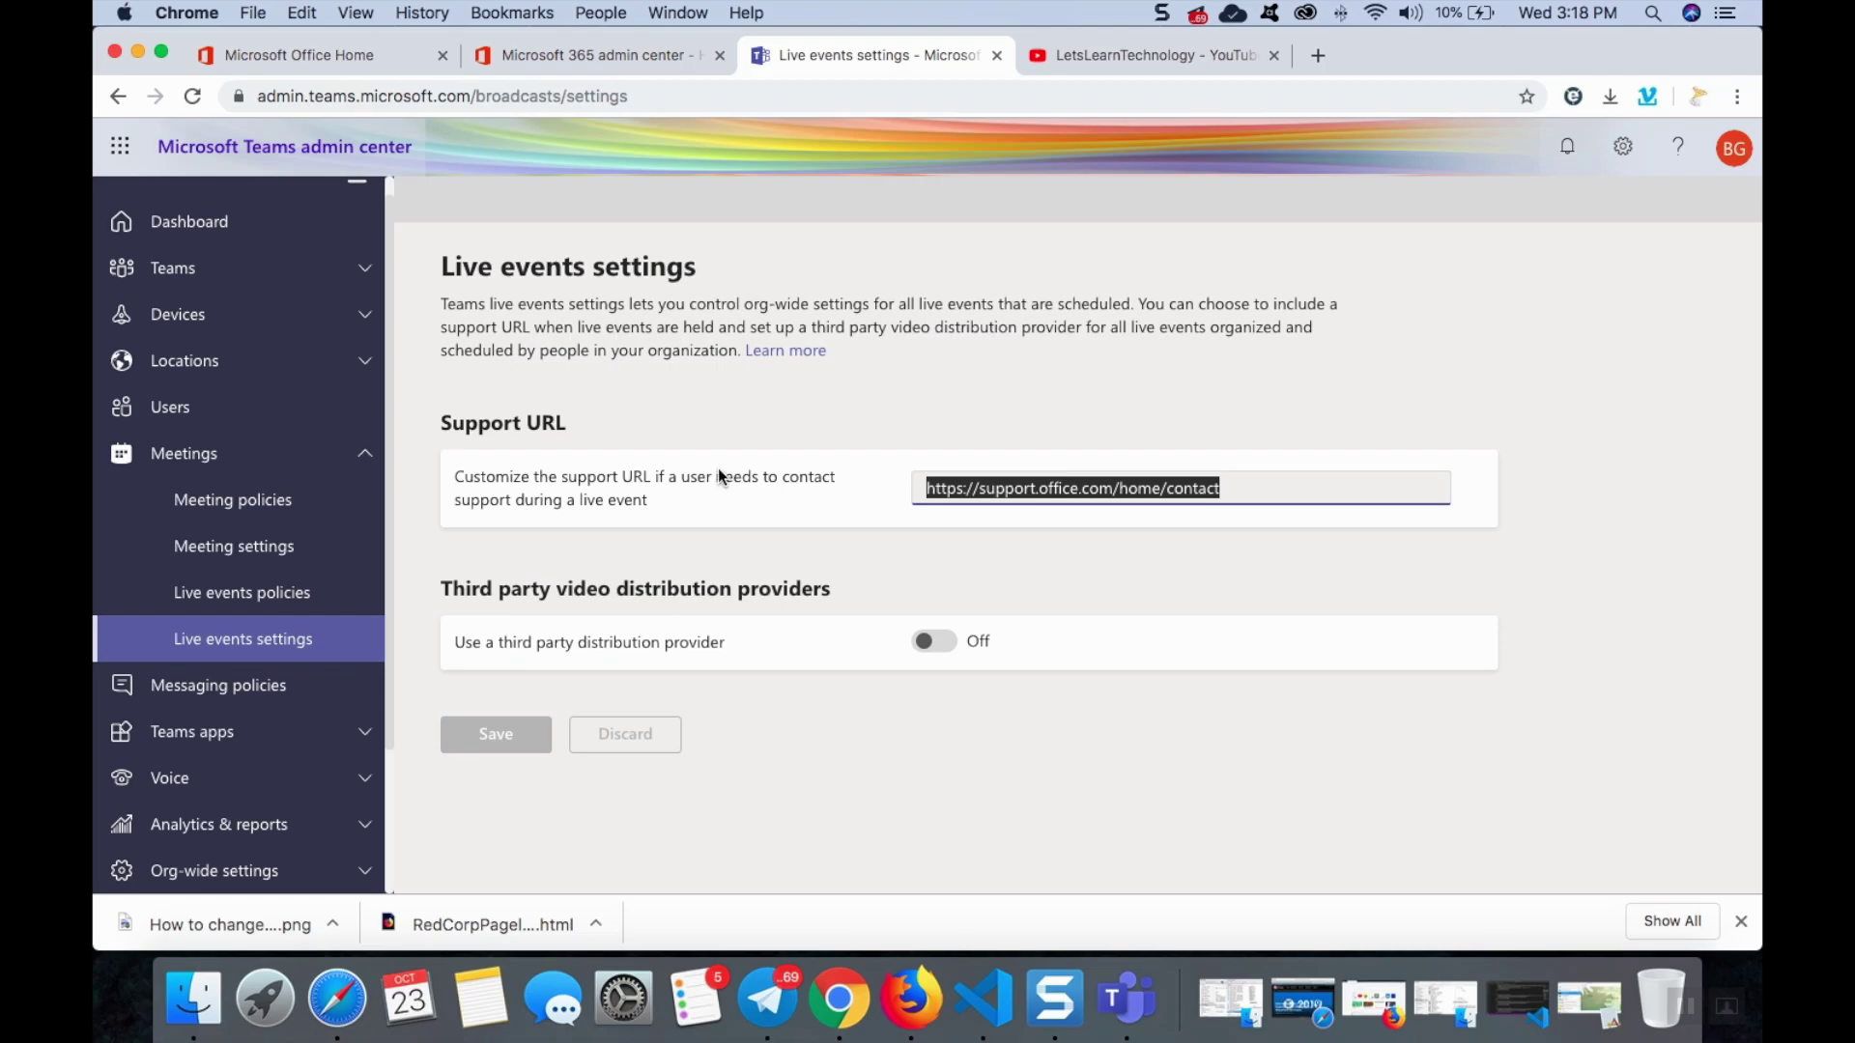
Reopen the Global (Org-wide default) live events policy to check its scheduling, transcription, joining and recording options.
left_click(261, 600)
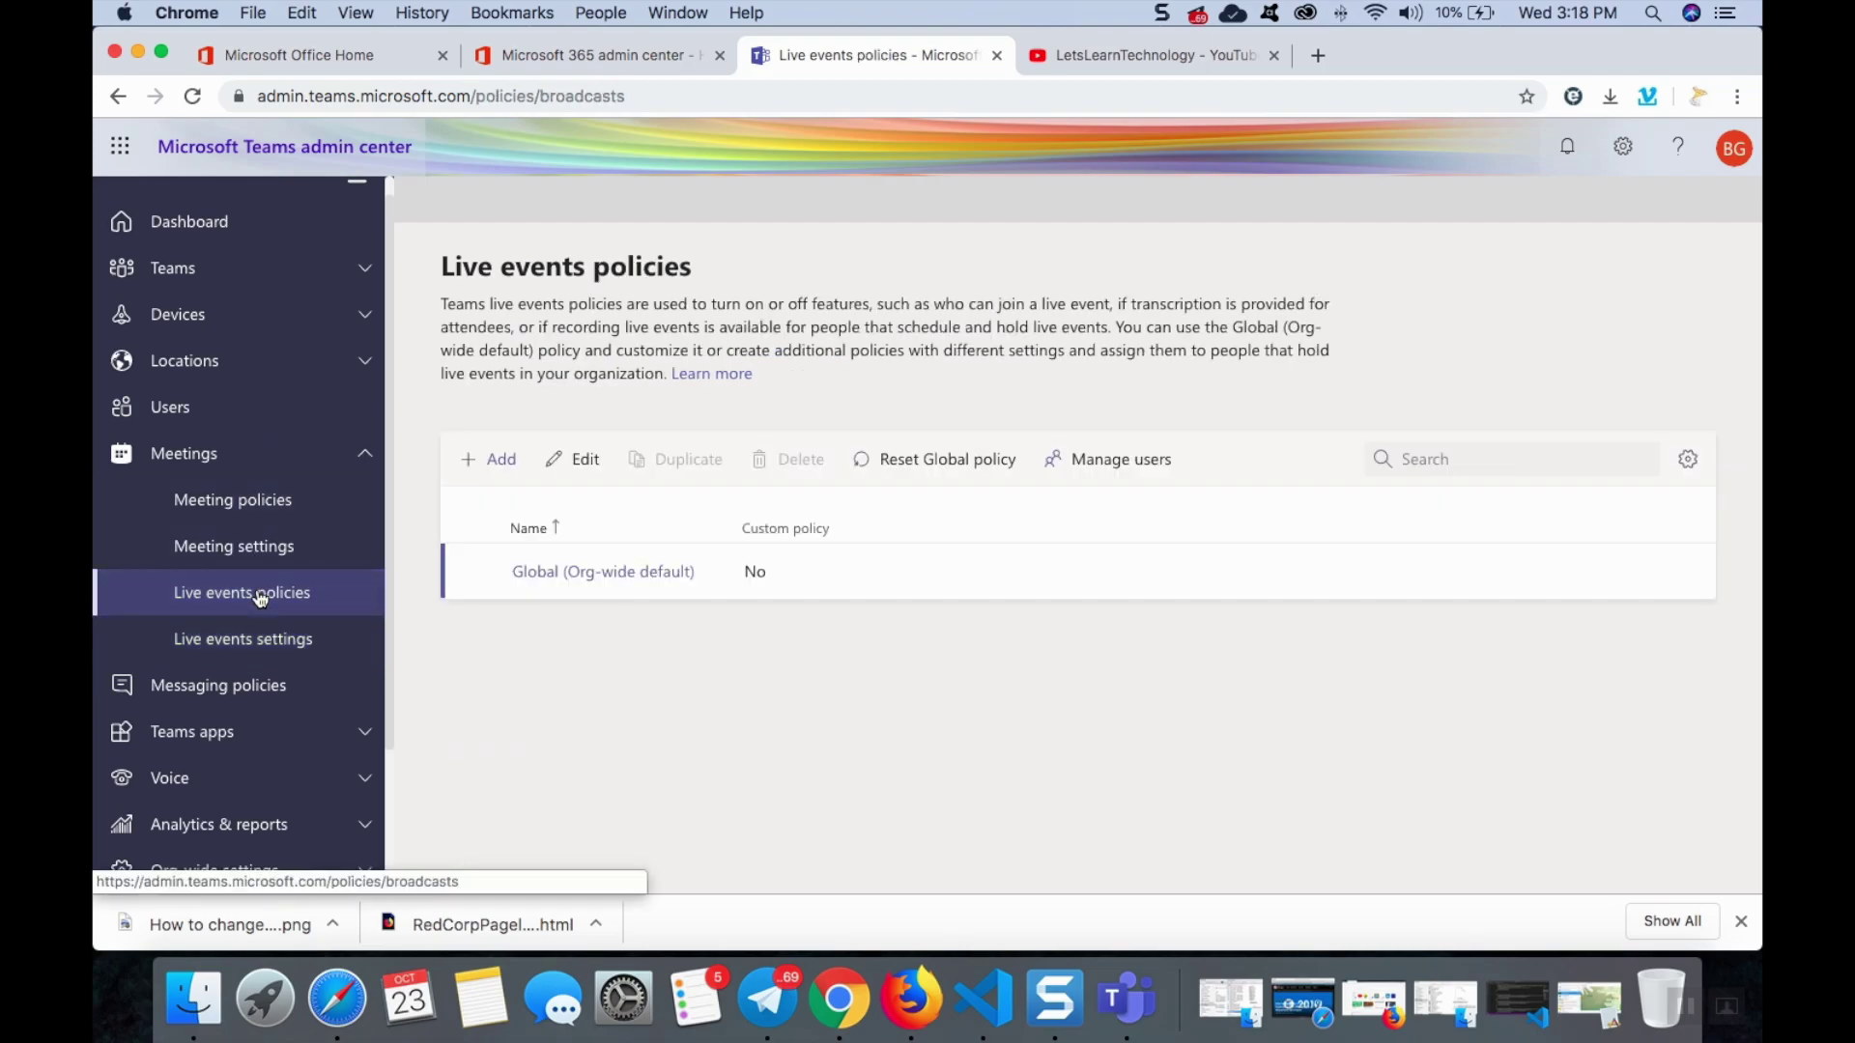
left_click(578, 573)
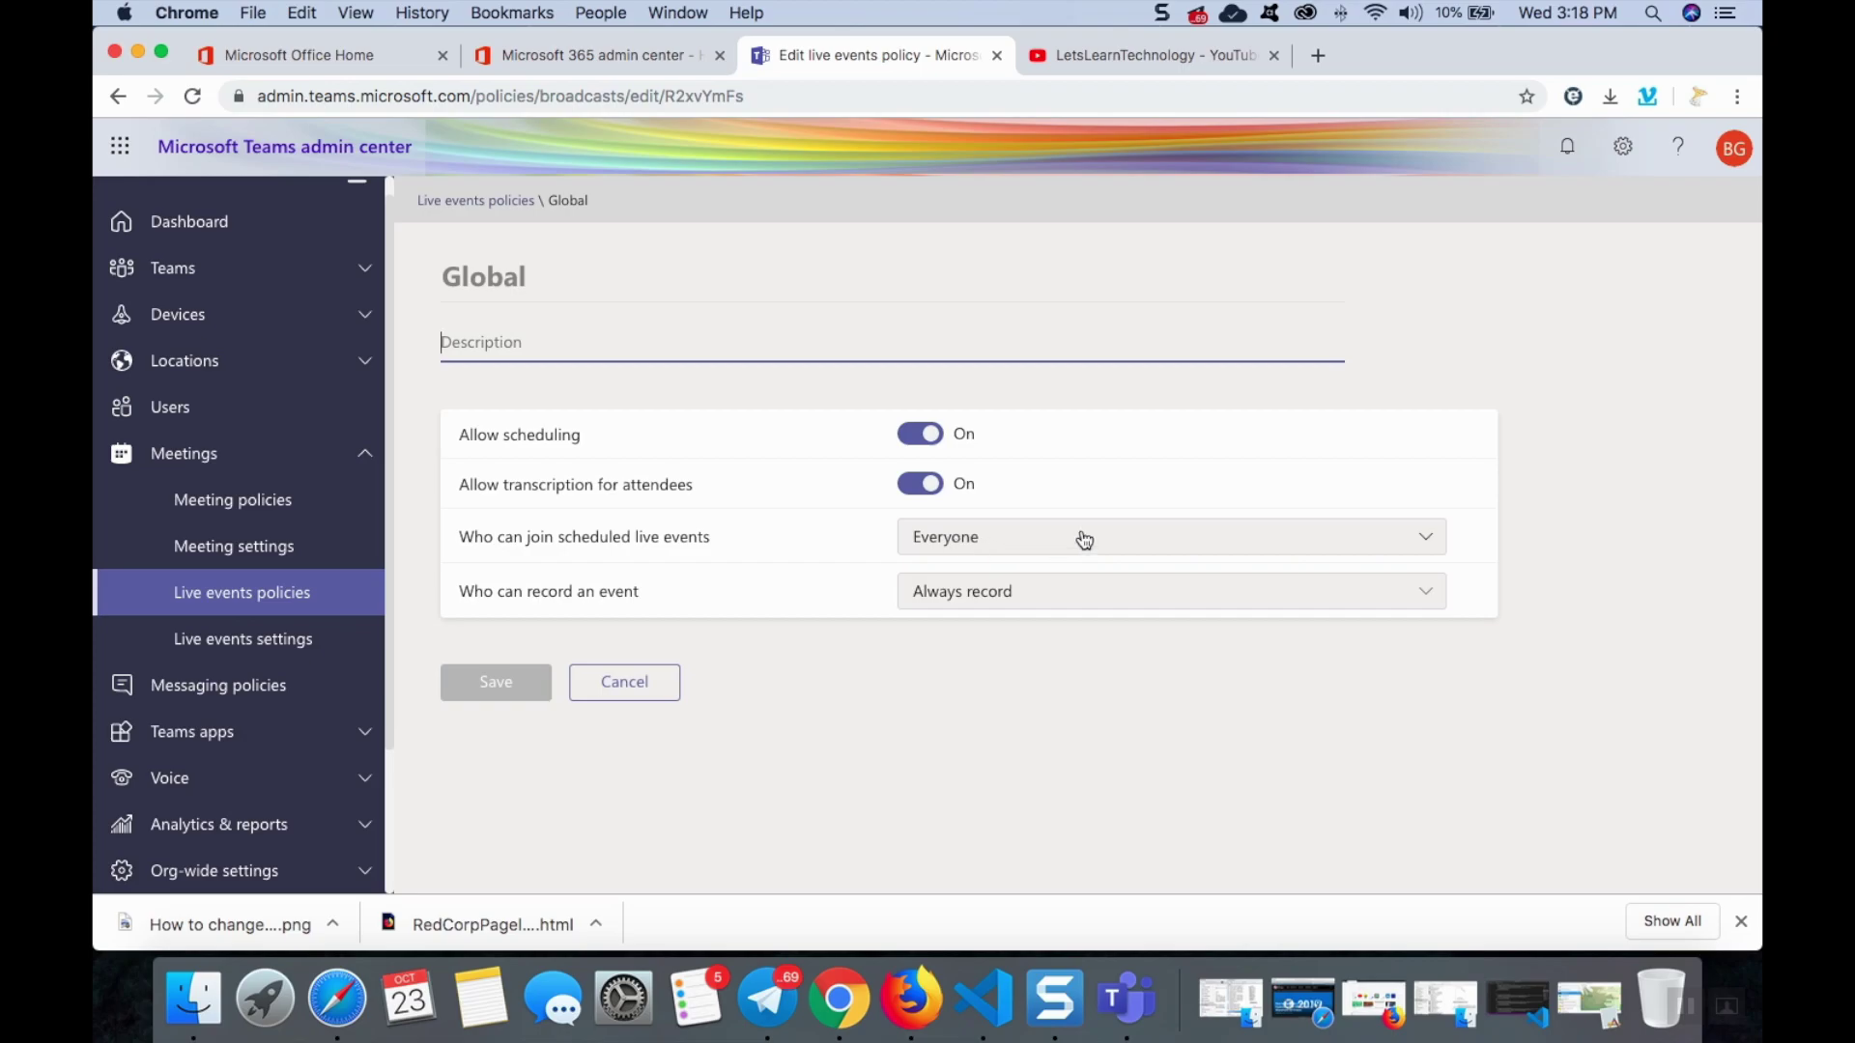
Switch to Microsoft Teams and enable Q&A for the new live event, keeping the recording available to attendees.
left_click(1126, 998)
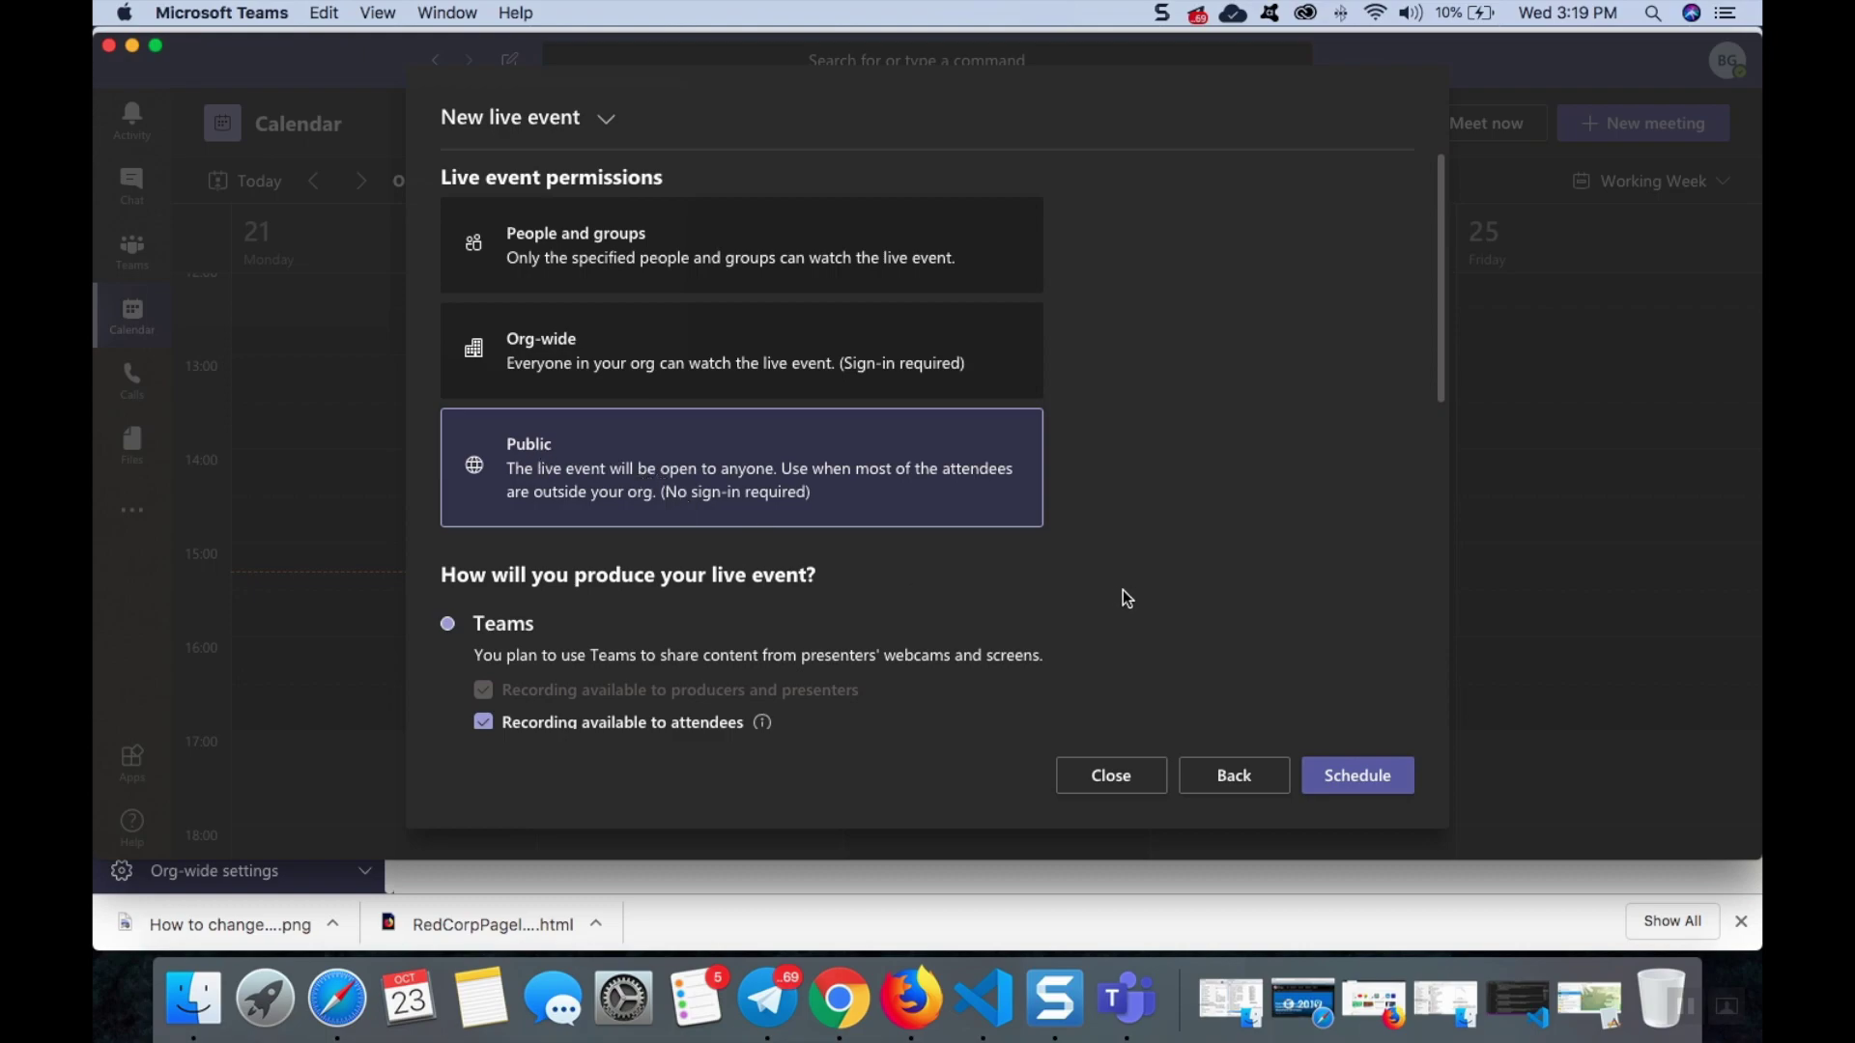
scroll(633, 674, "down", 4)
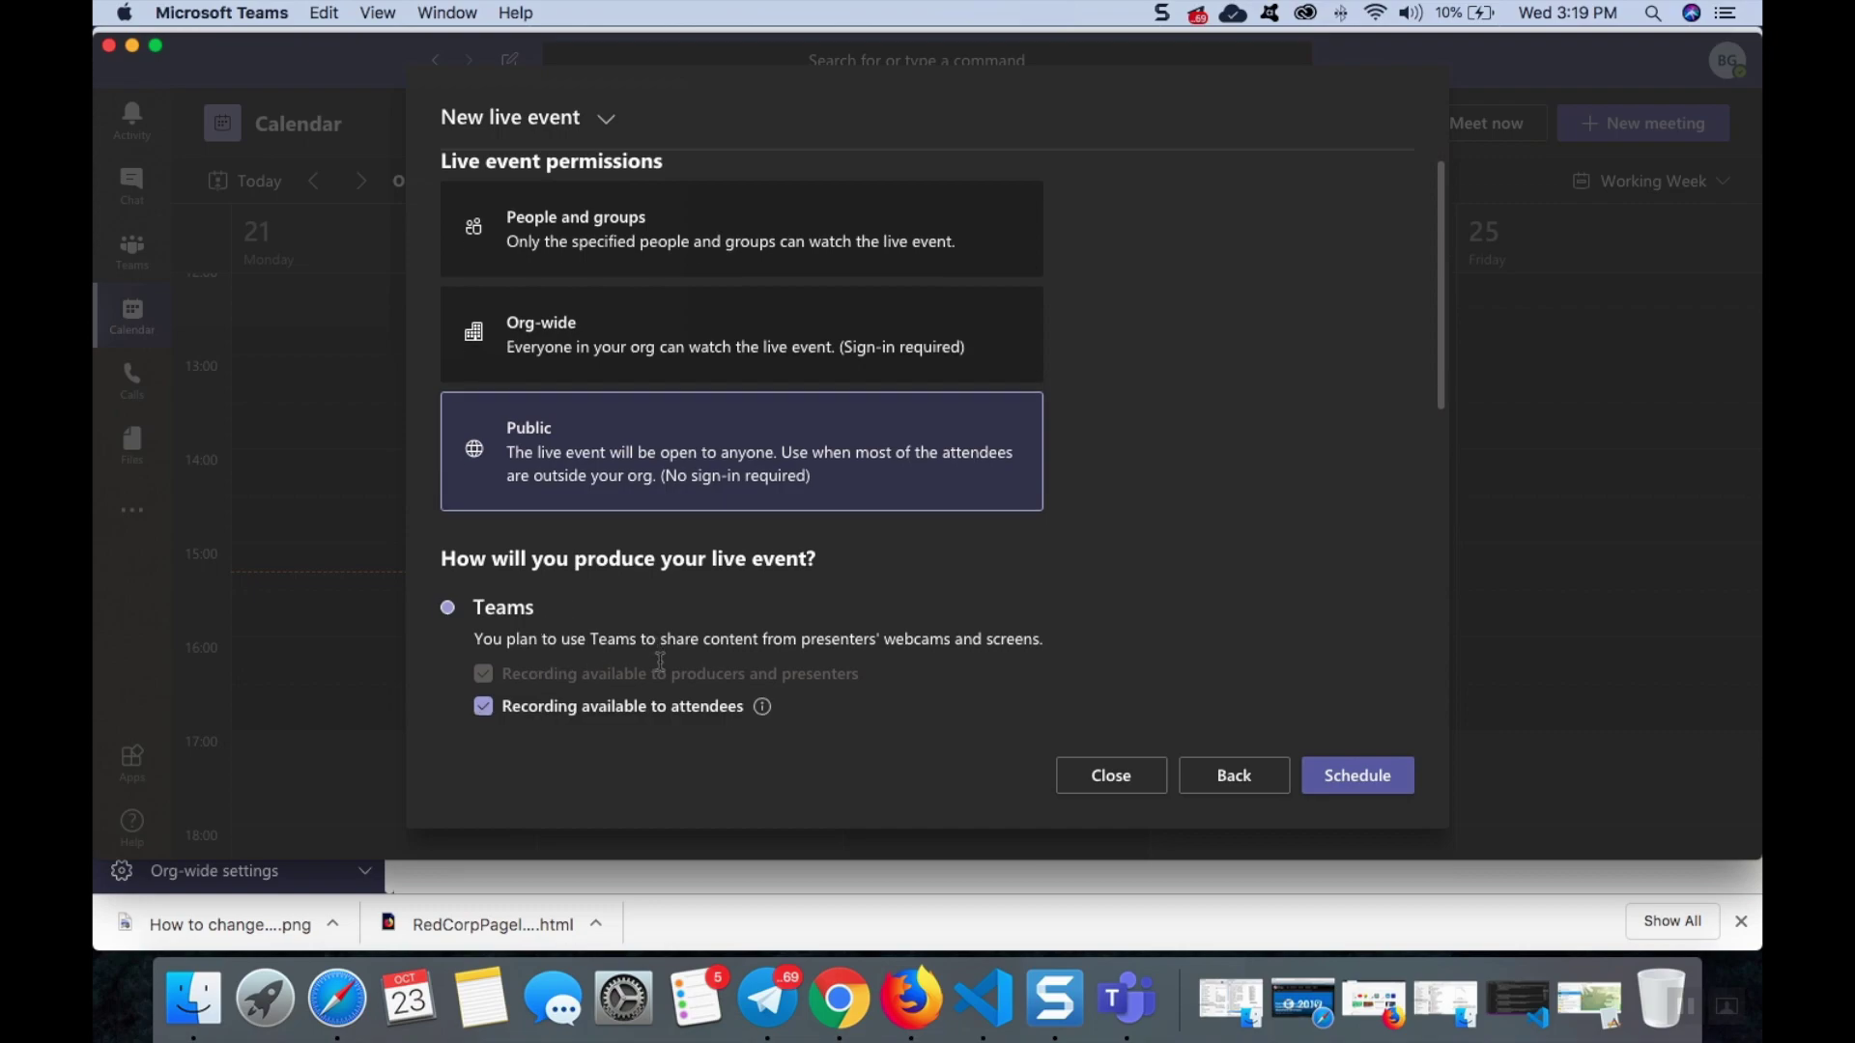
scroll(660, 666, "down", 2)
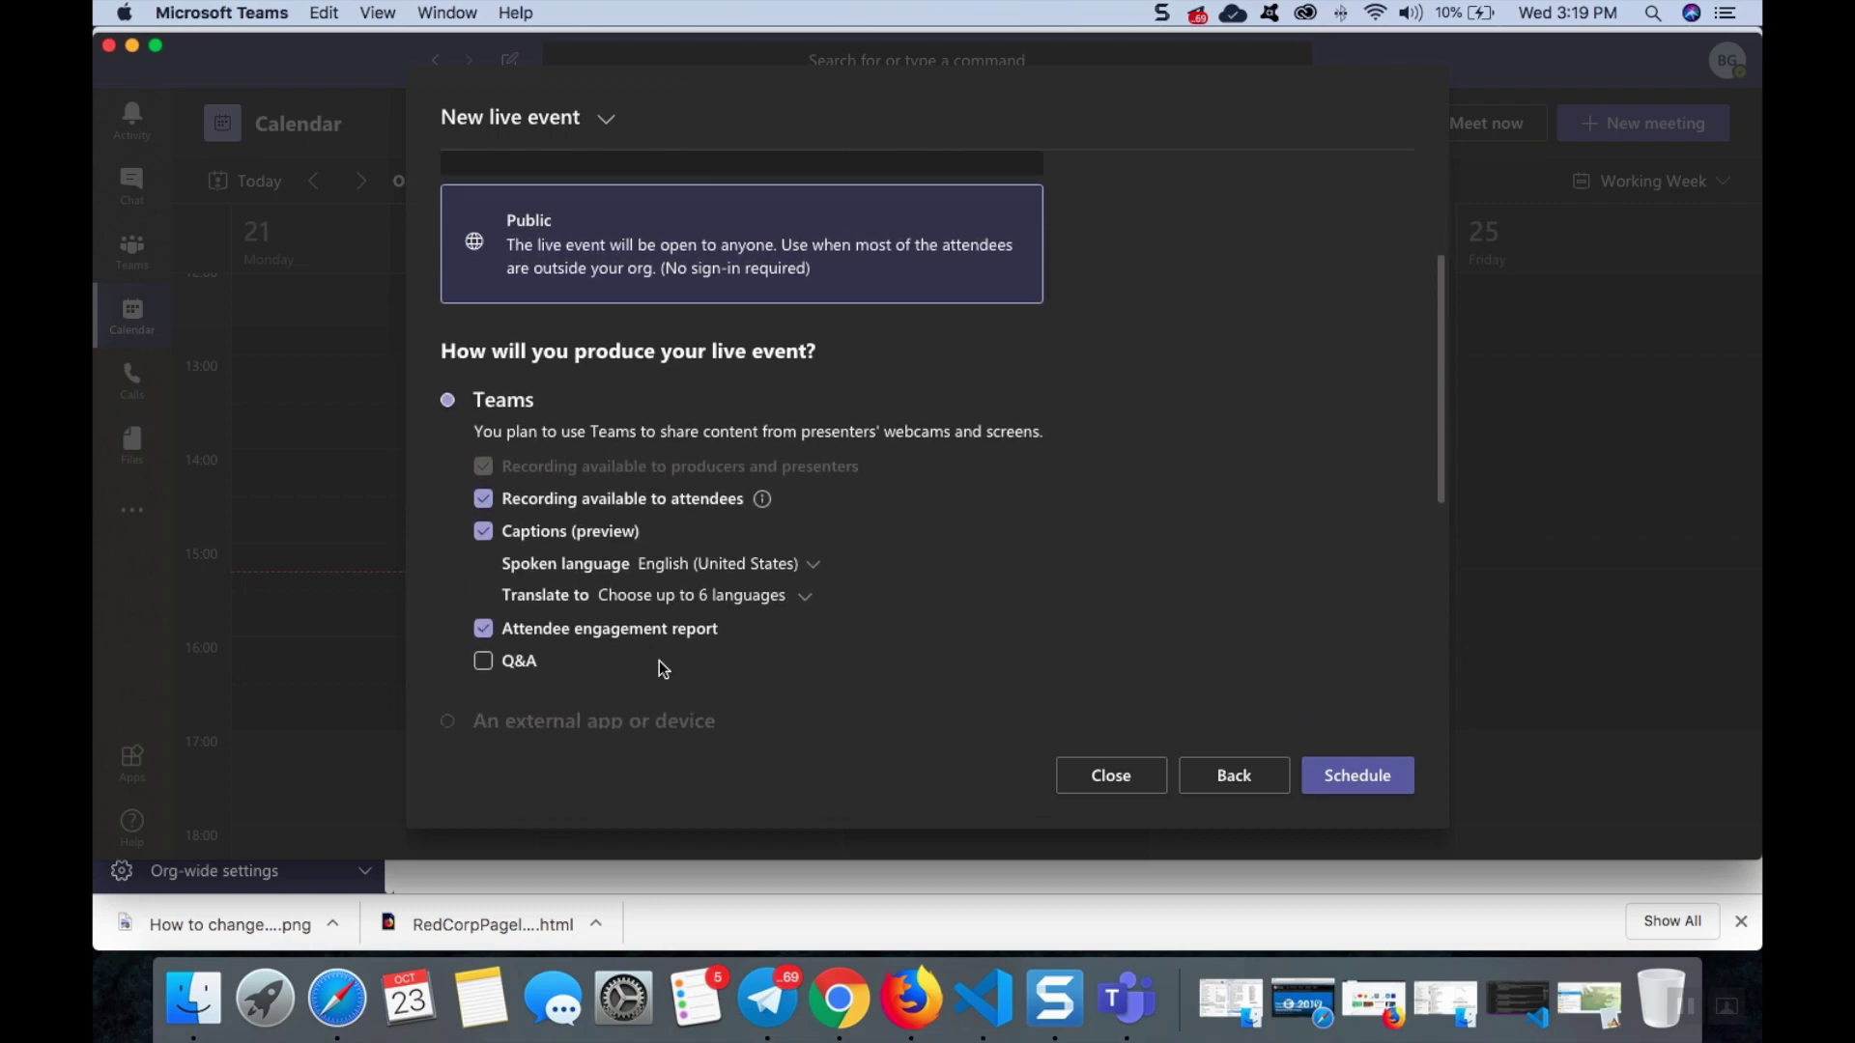
scroll(605, 650, "down", 1)
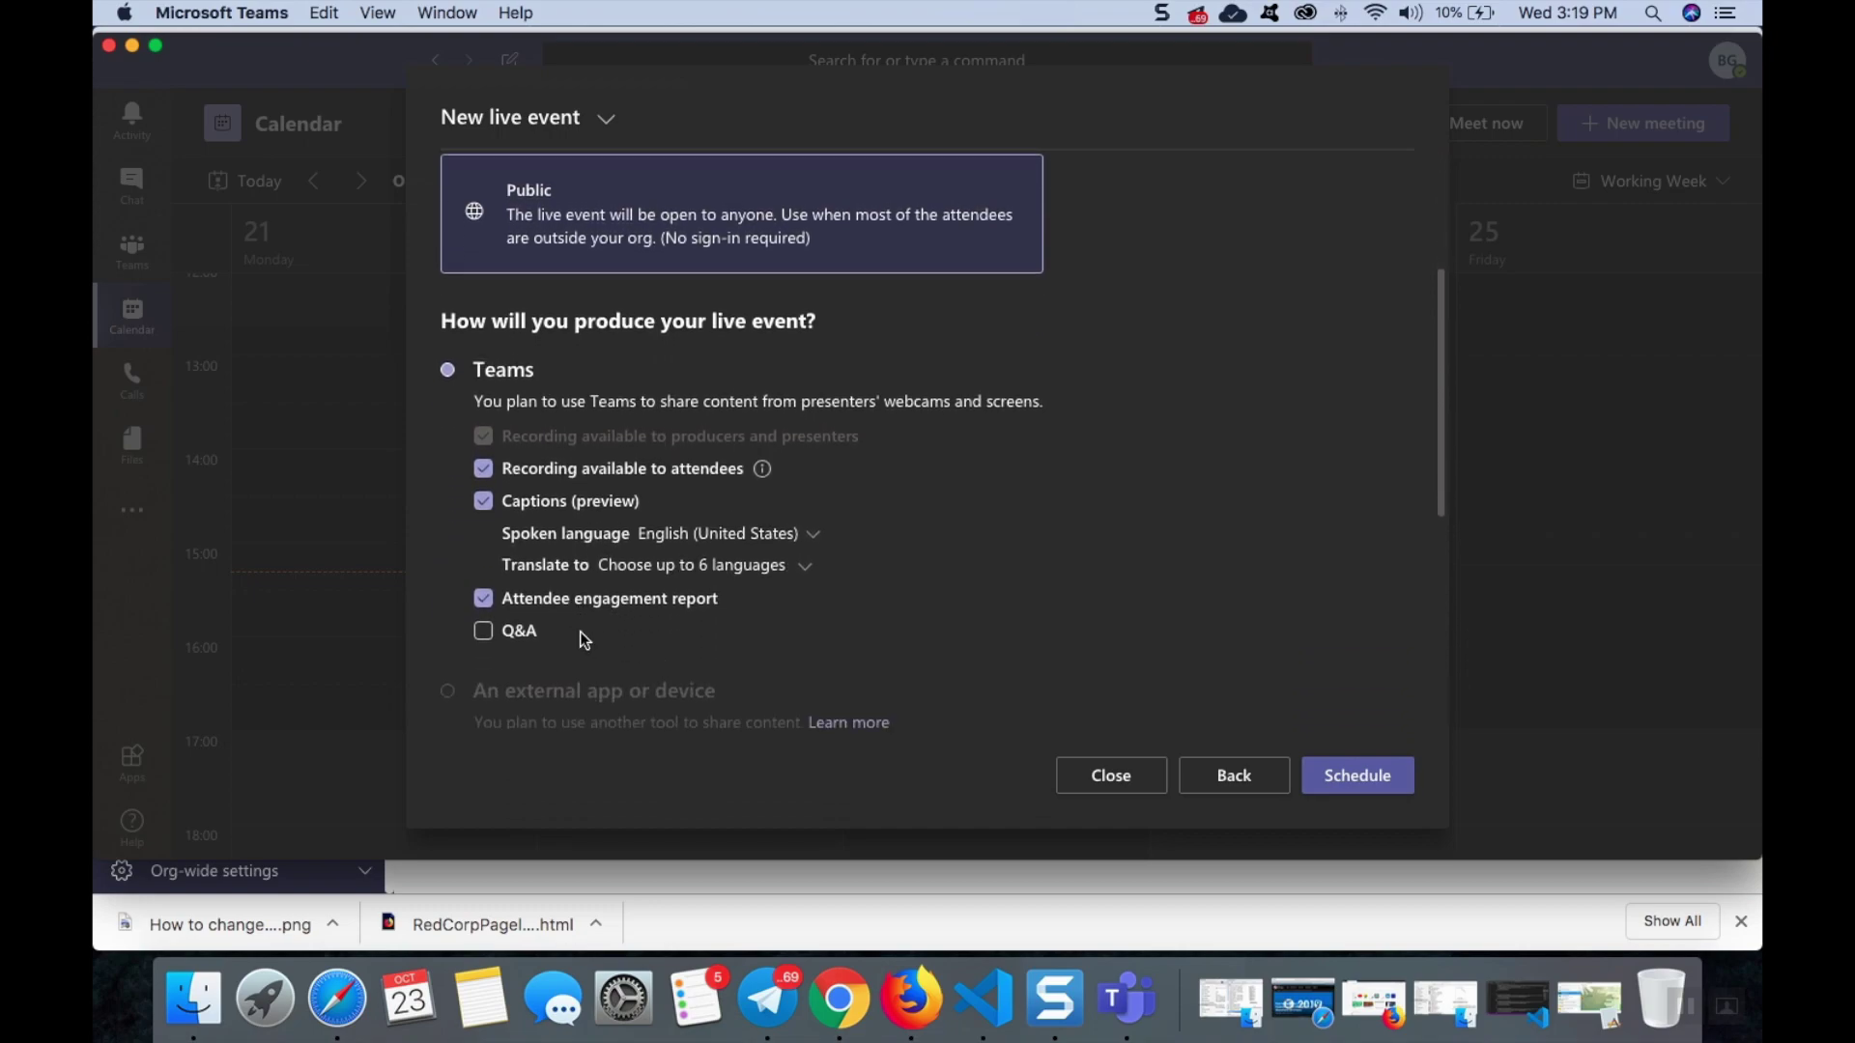
left_click(490, 634)
left_click(484, 471)
scroll(487, 473, "down", 1)
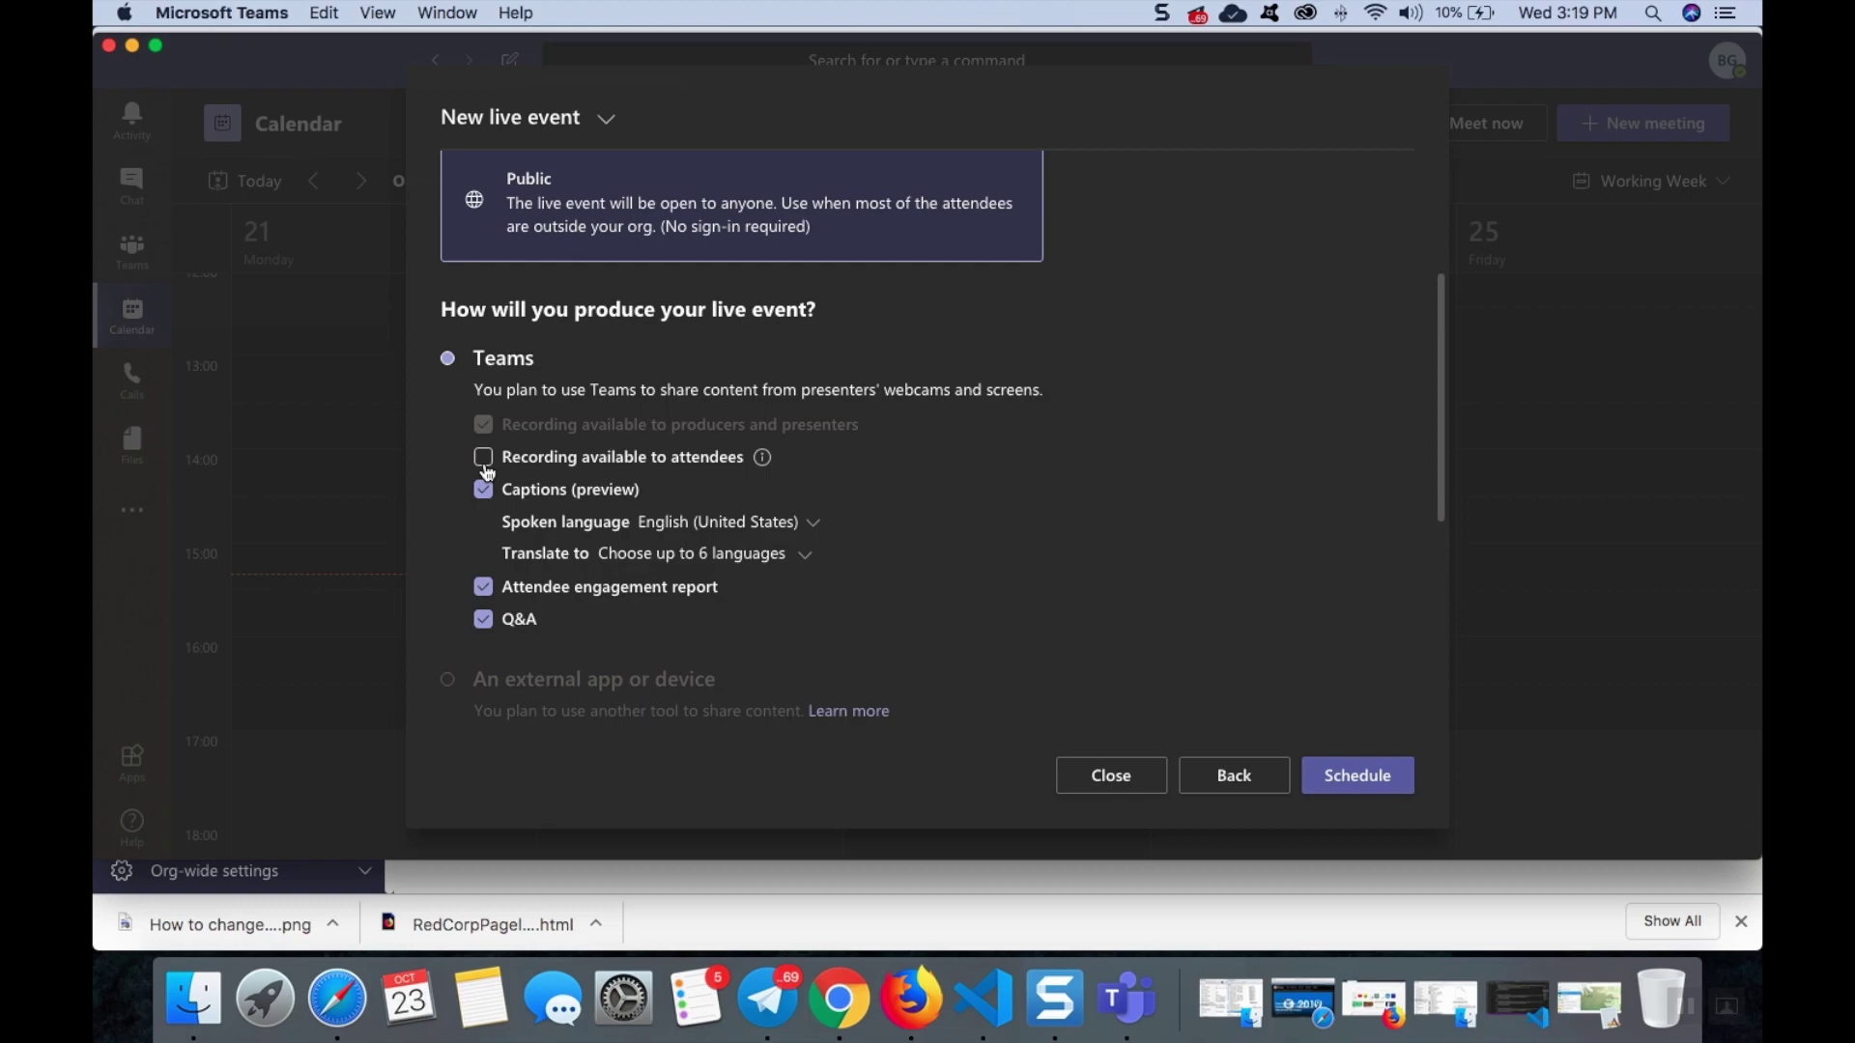
scroll(487, 473, "down", 1)
left_click(483, 448)
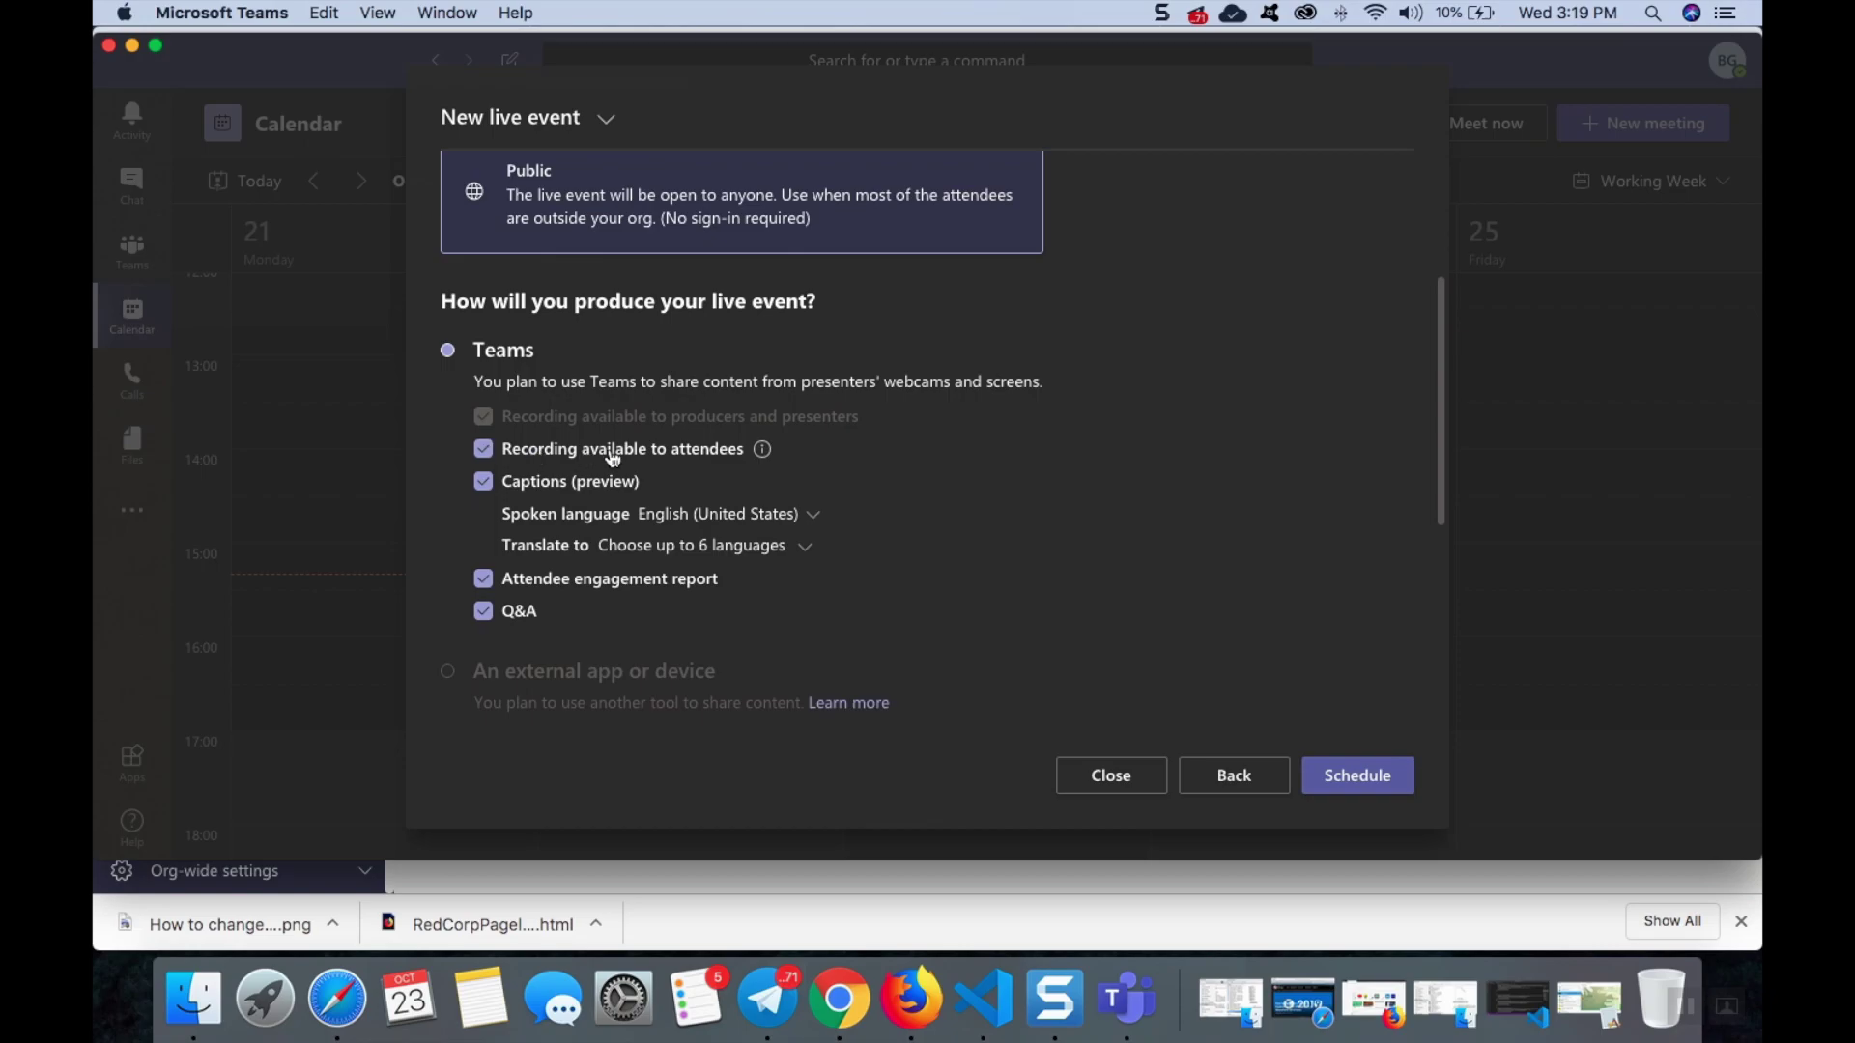
Check the support URL and the permissions of the new live event, and schedule it.
scroll(638, 480, "down", 3)
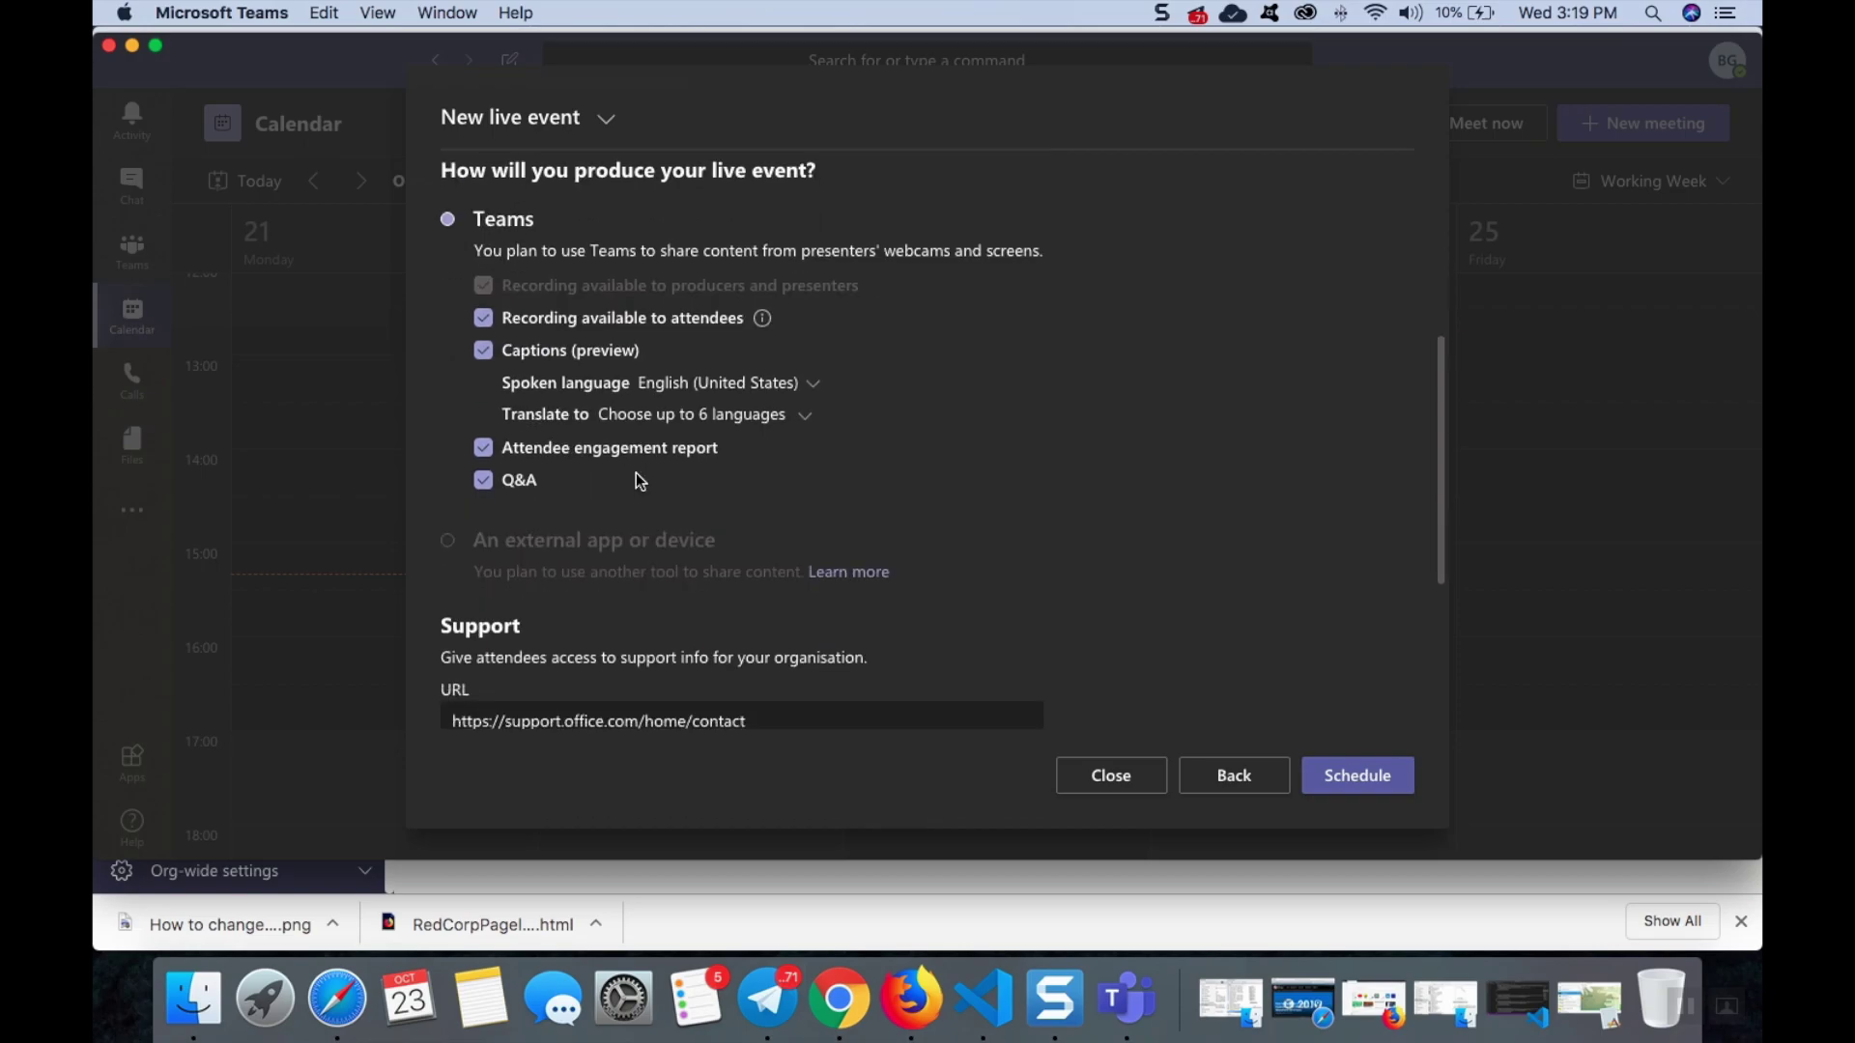
scroll(640, 480, "down", 1)
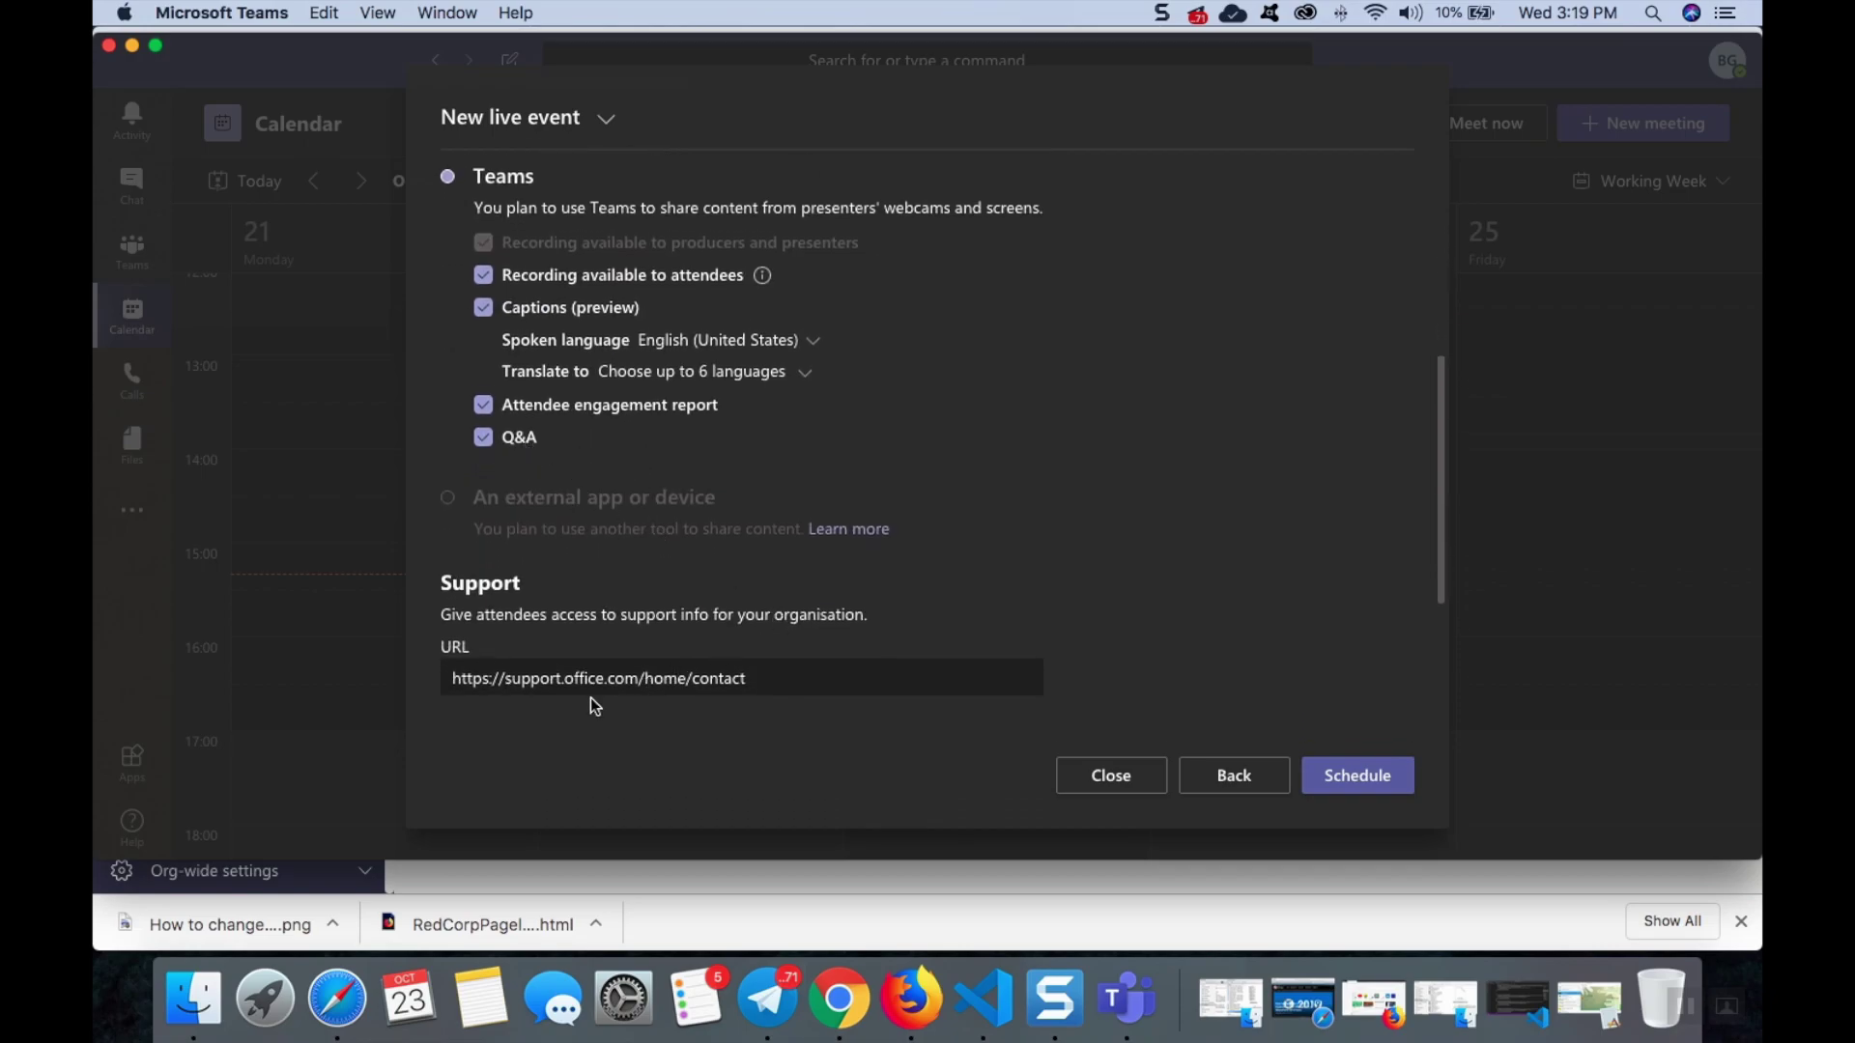
scroll(491, 639, "down", 2)
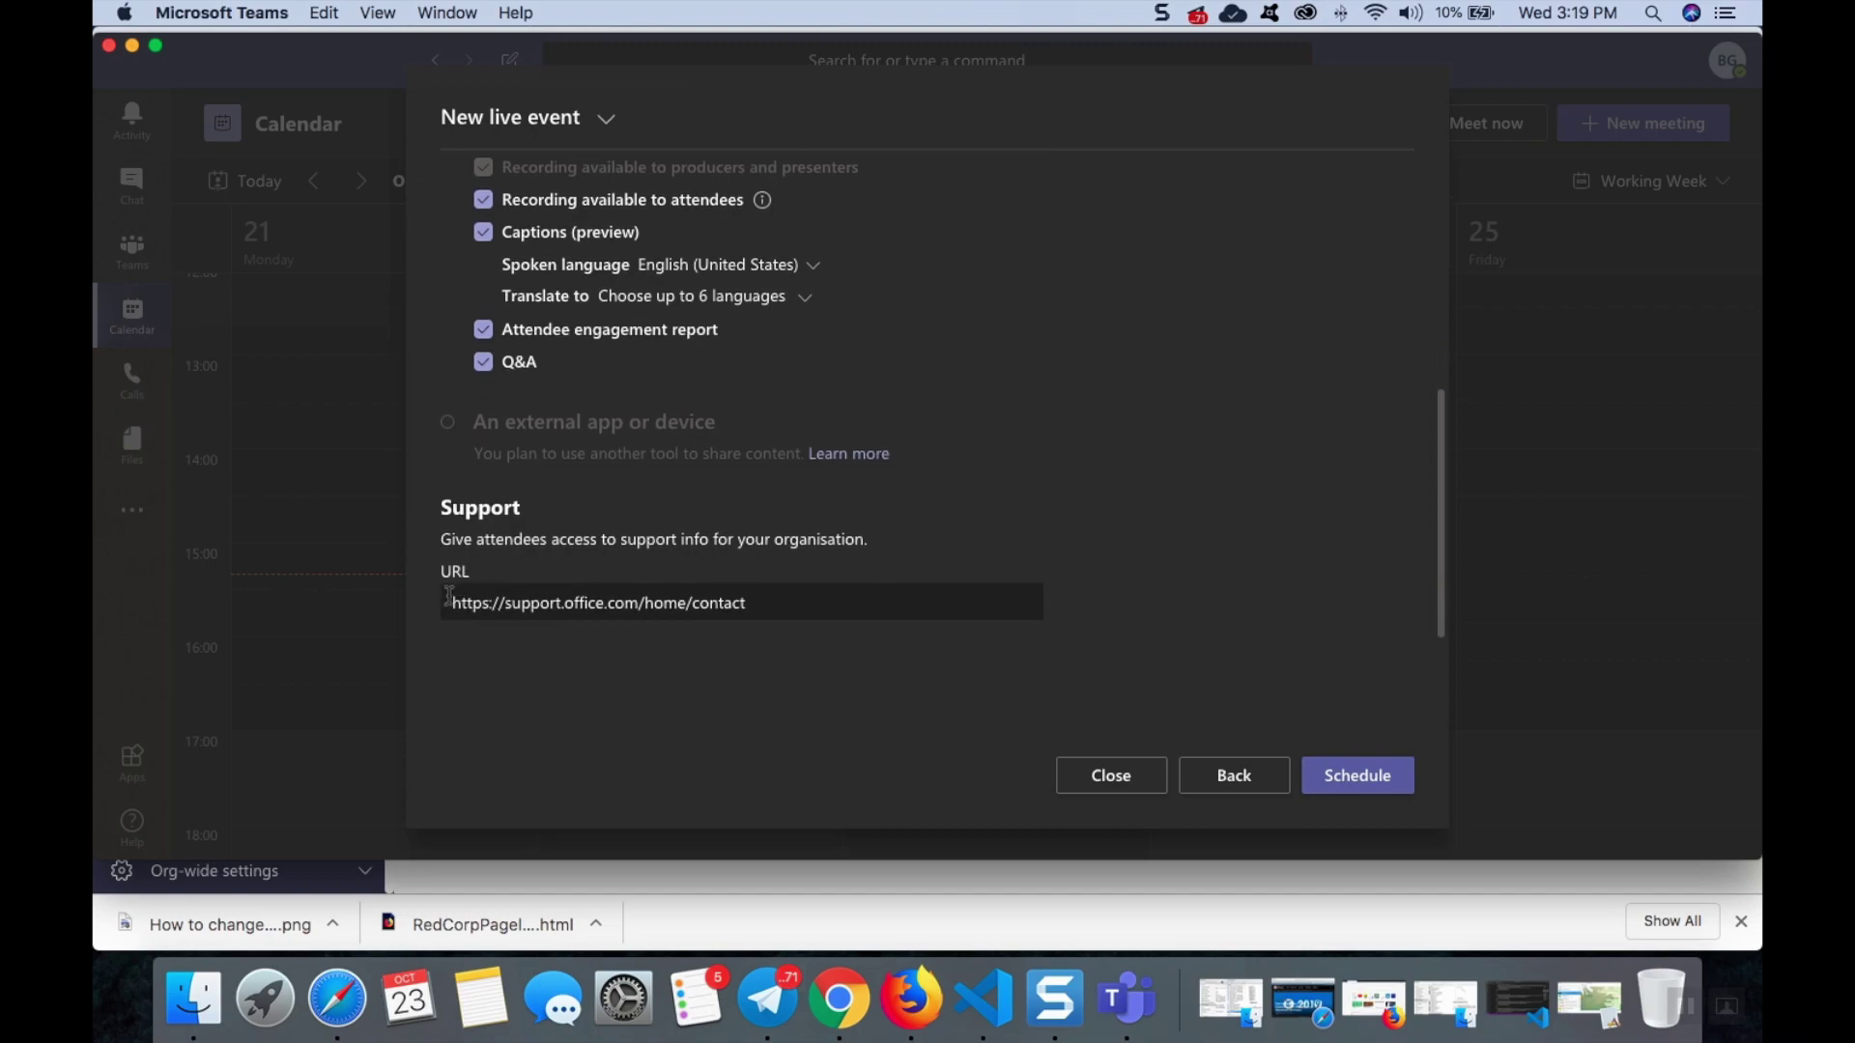
left_click_drag(448, 596, 951, 638)
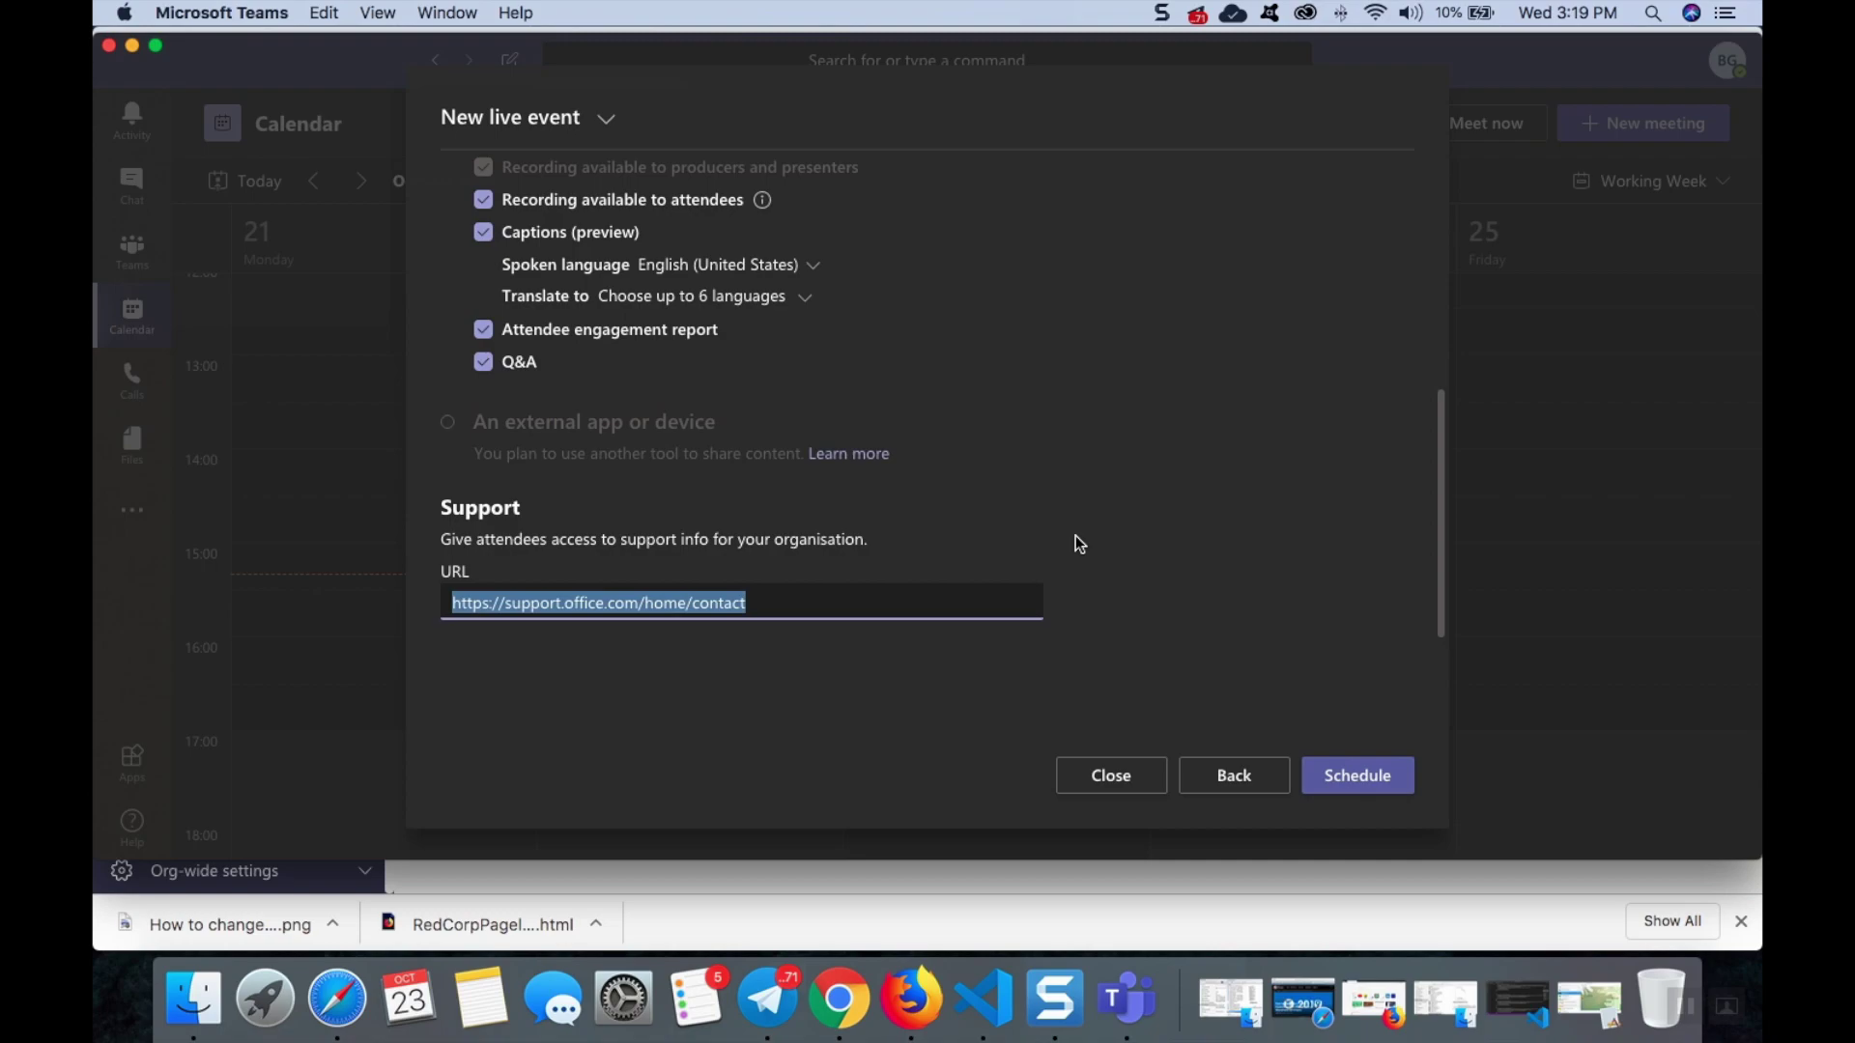
scroll(1162, 595, "up", 10)
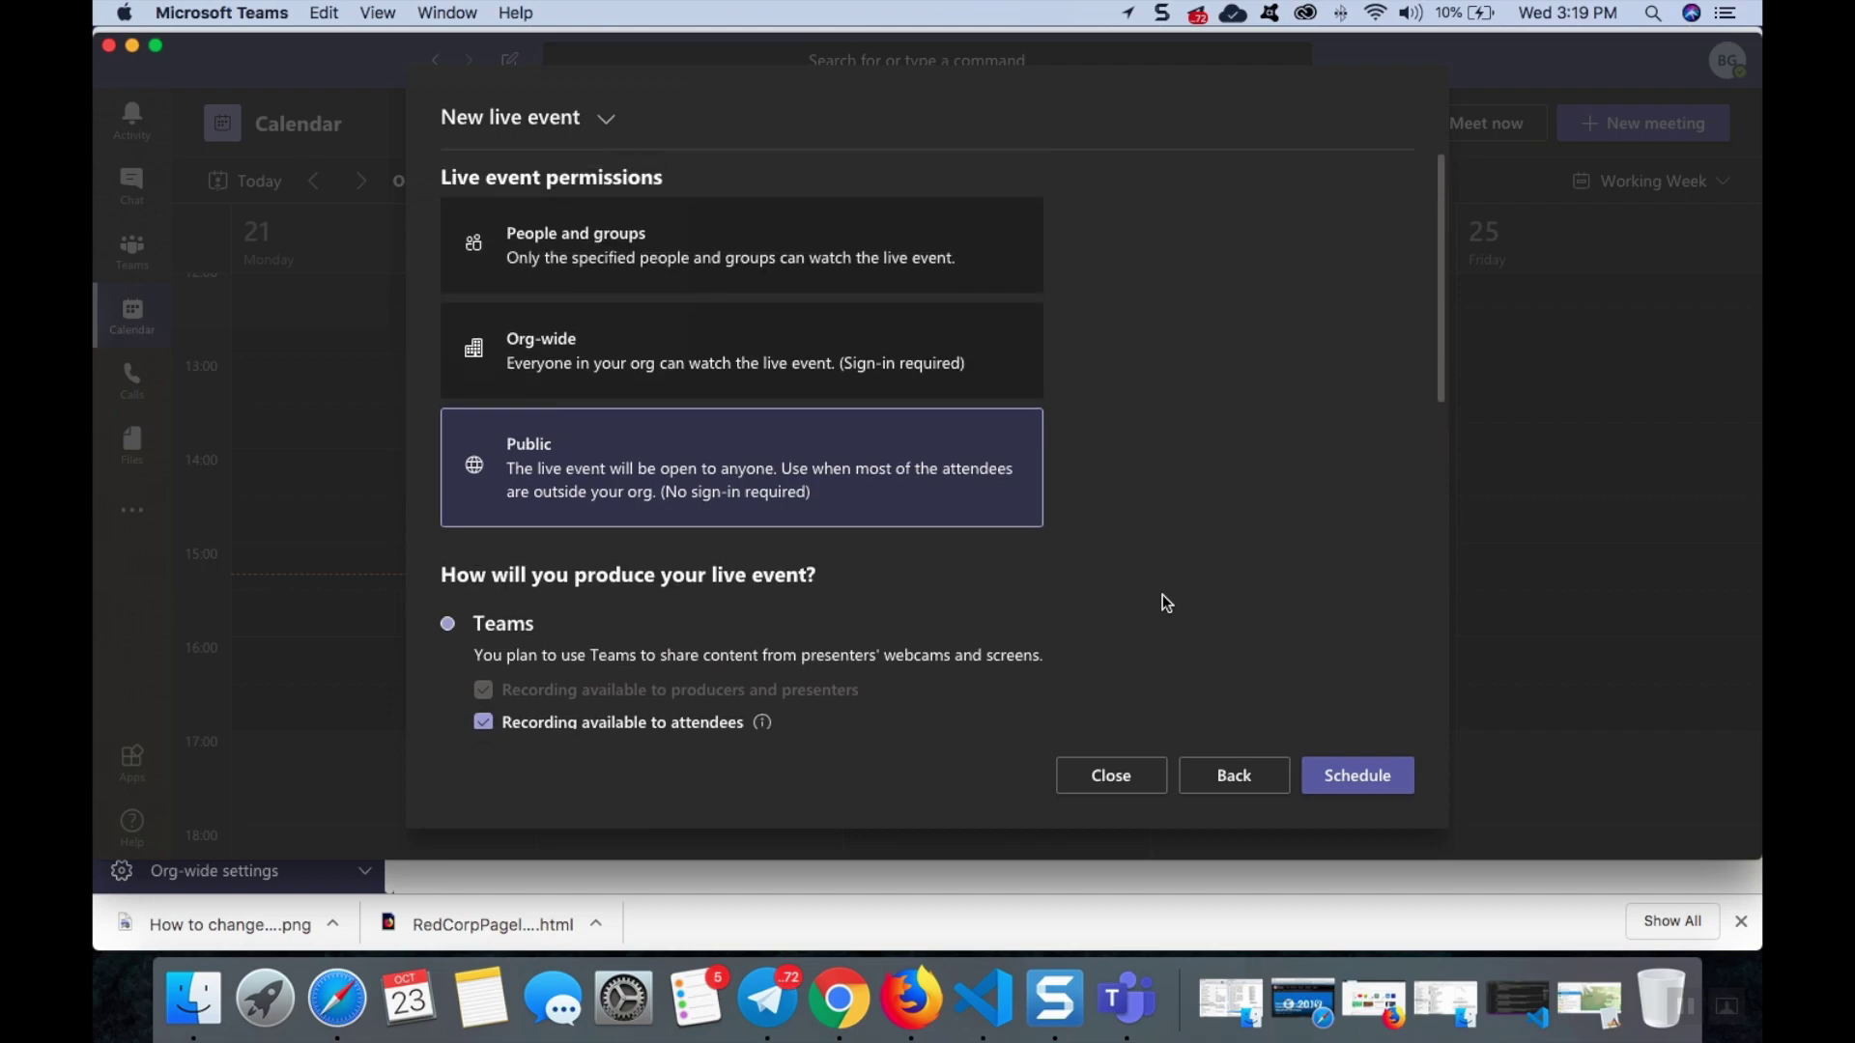
left_click(1357, 778)
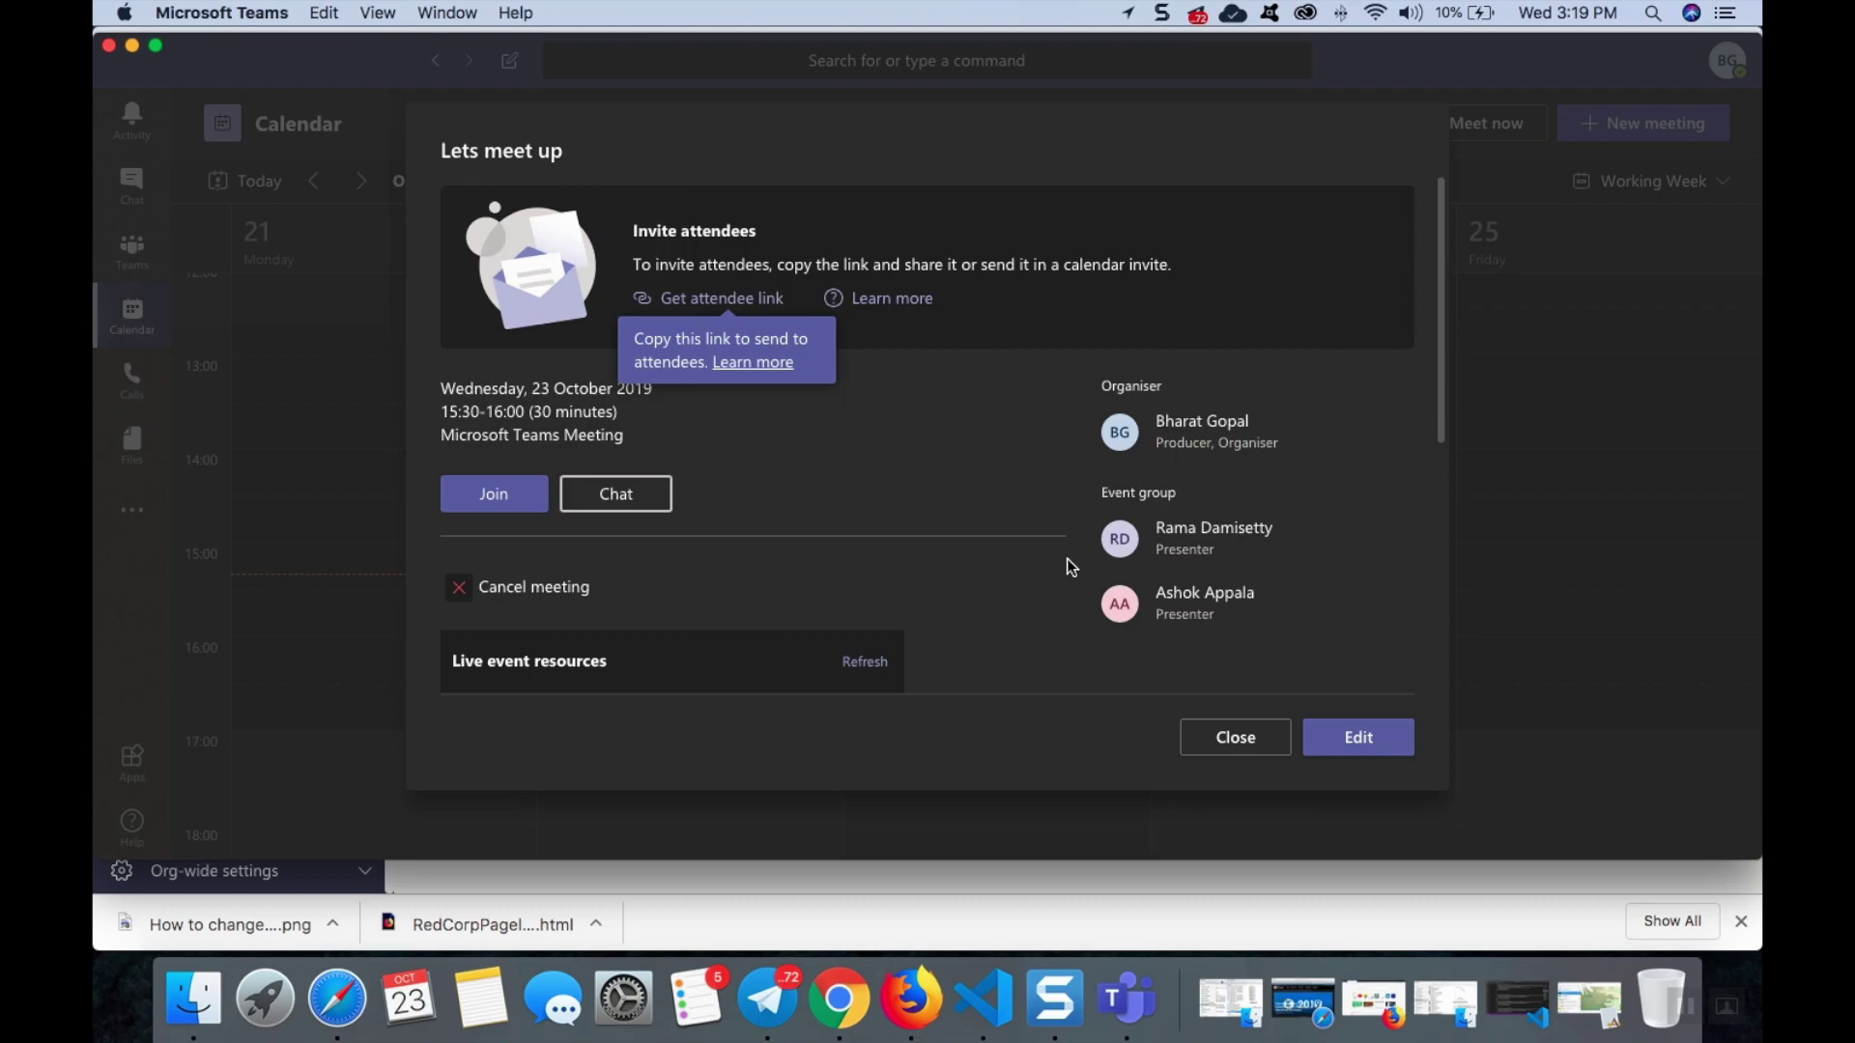
Try to copy the attendee link from the scheduled event's details.
double_click(722, 302)
right_click(722, 307)
left_click(754, 303)
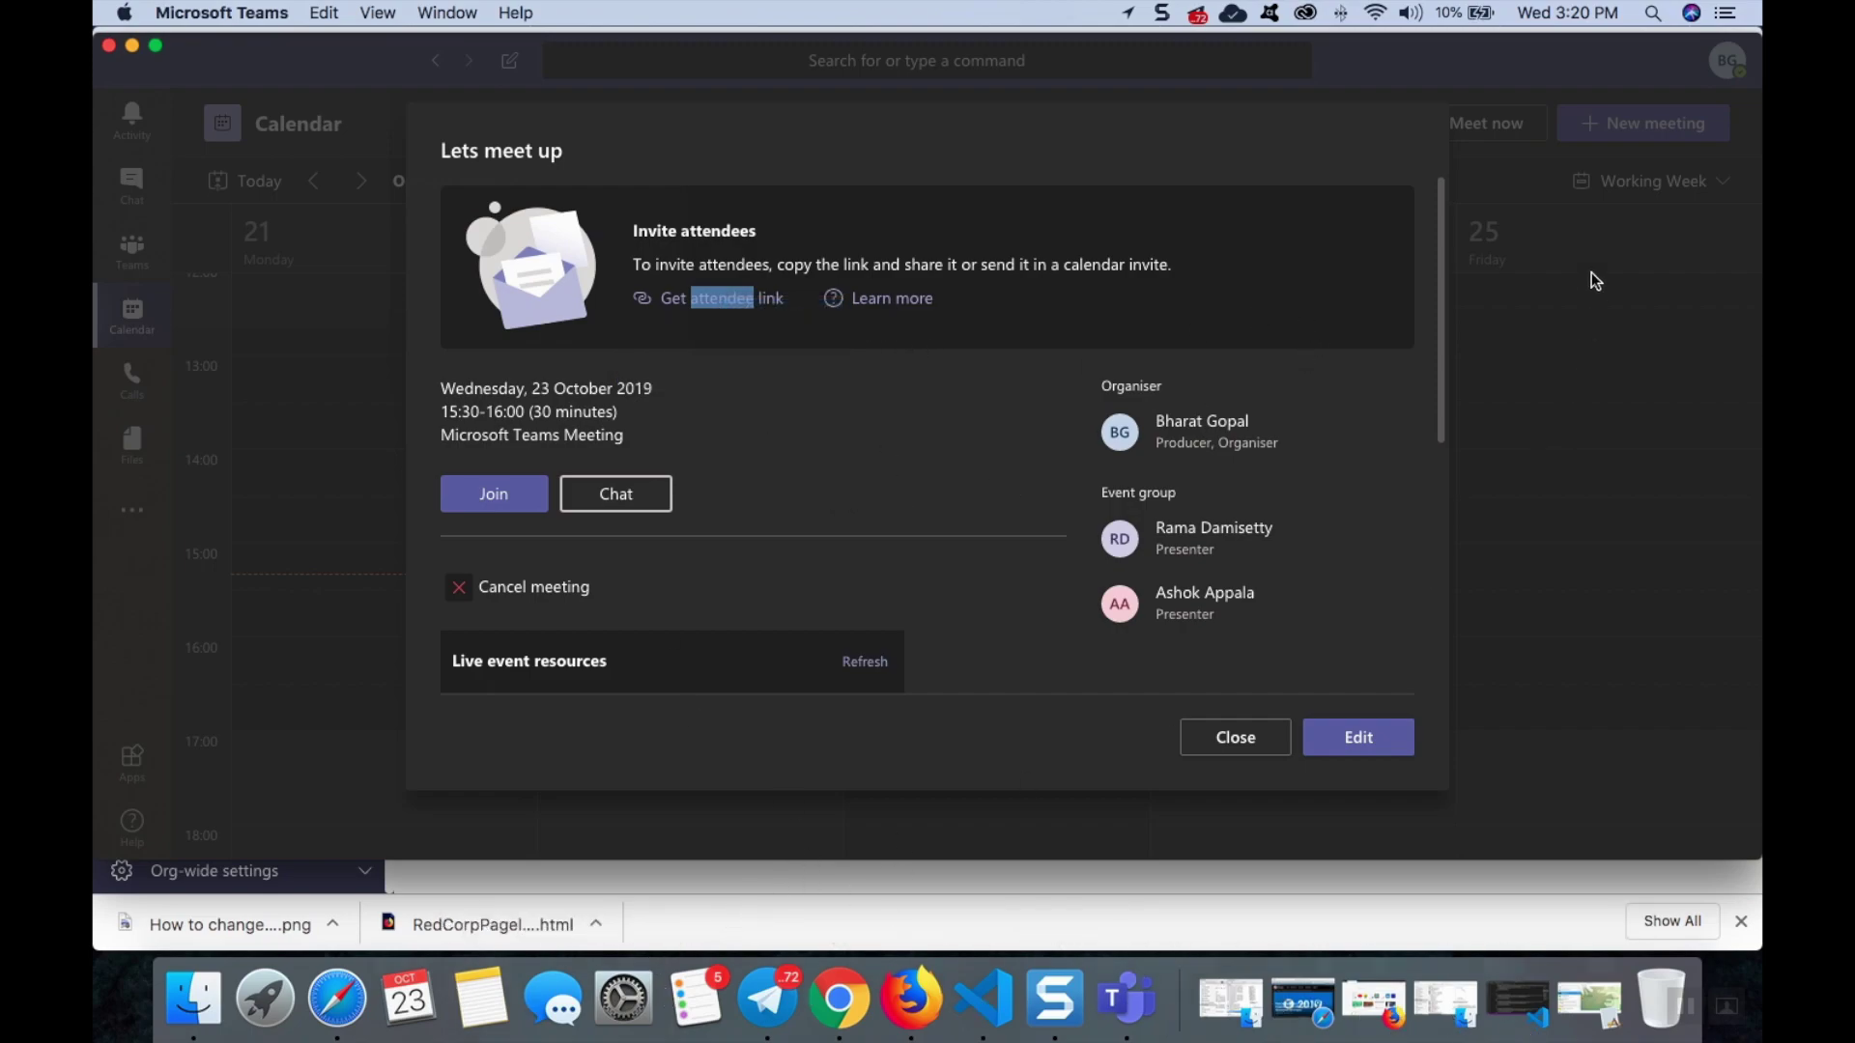
Open TextEdit, paste the copied text into a new document, and minimize the document.
left_click(183, 997)
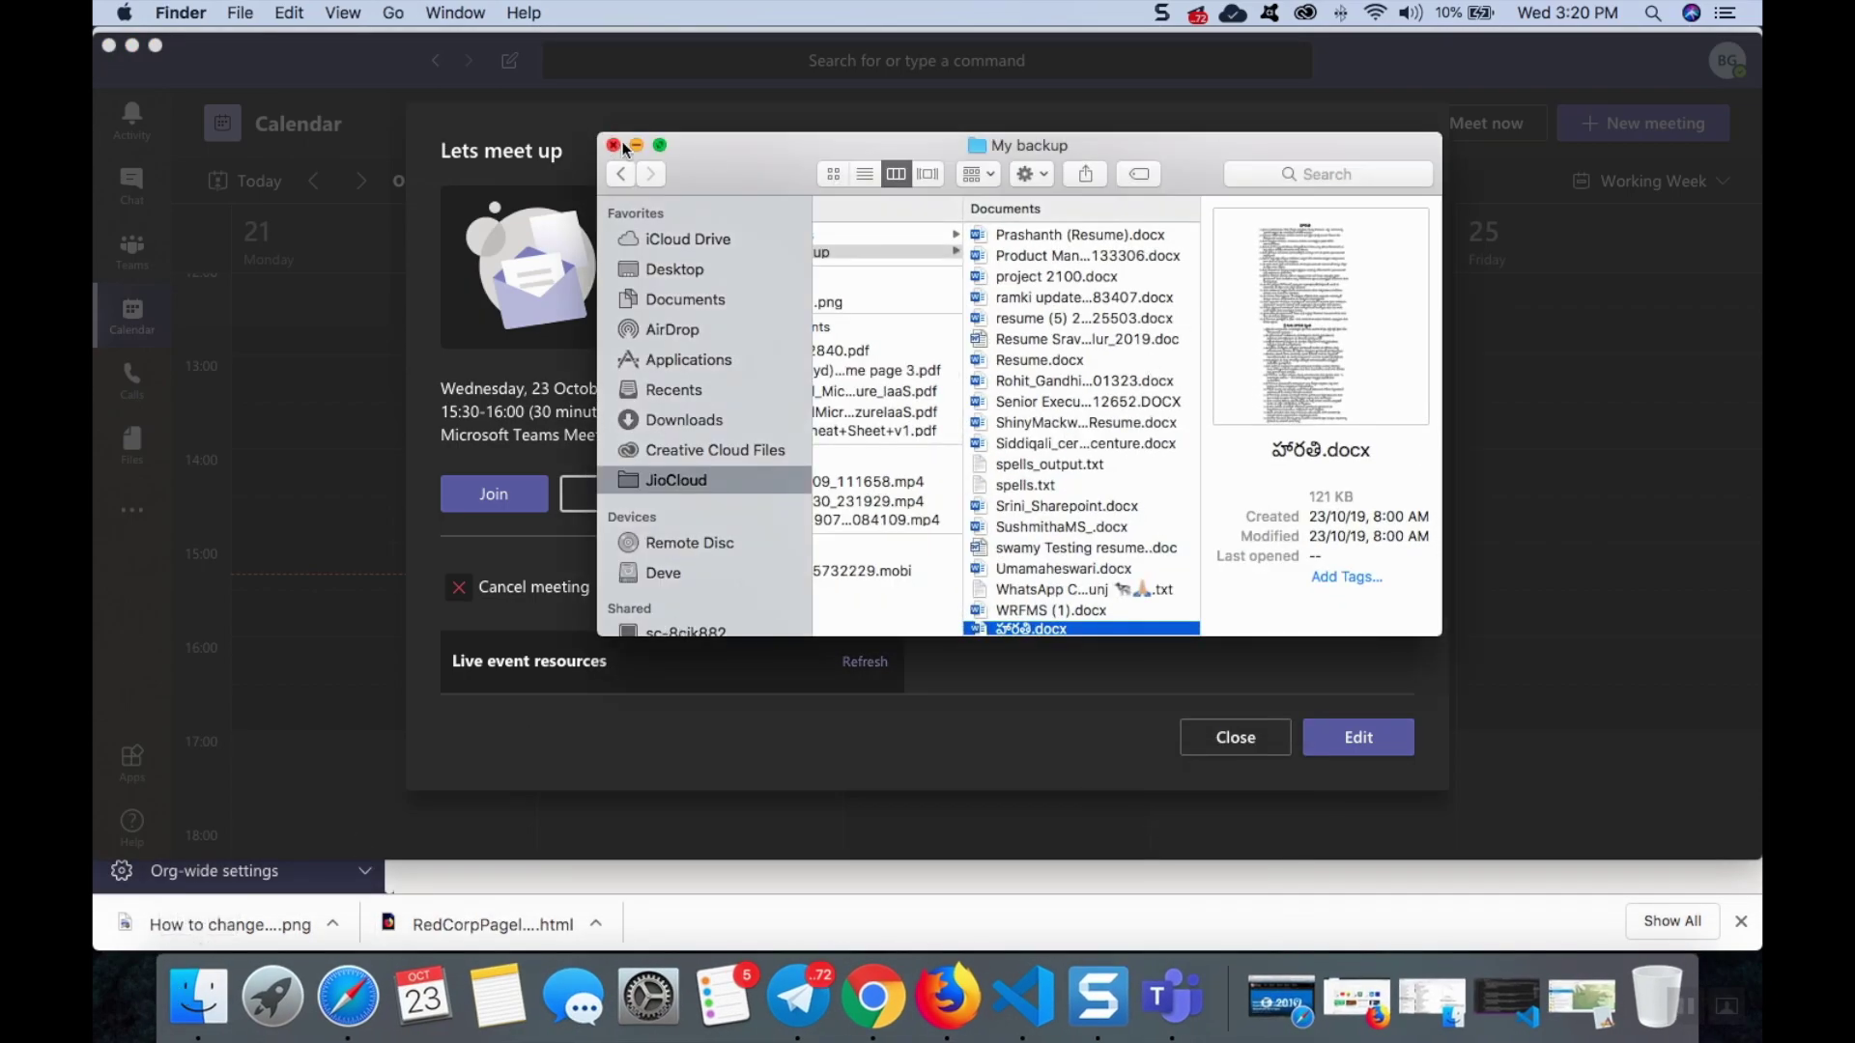
left_click(612, 146)
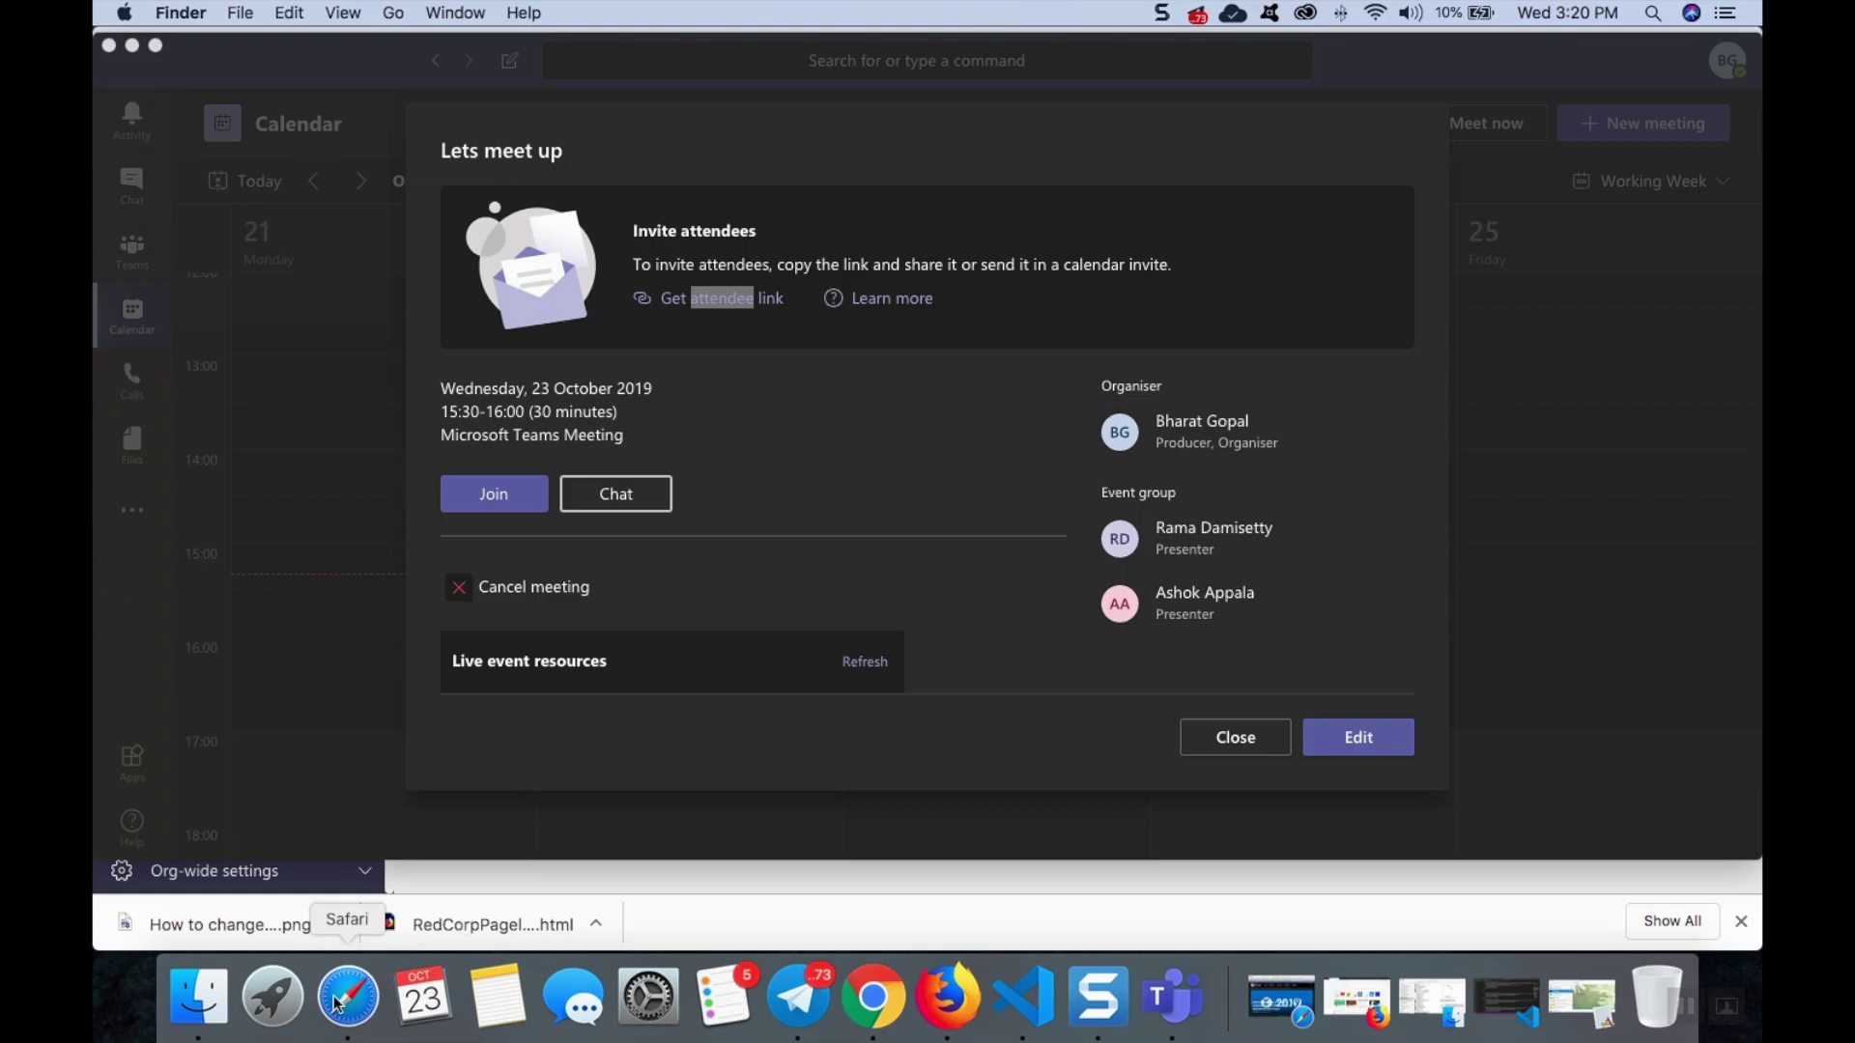
left_click(287, 1003)
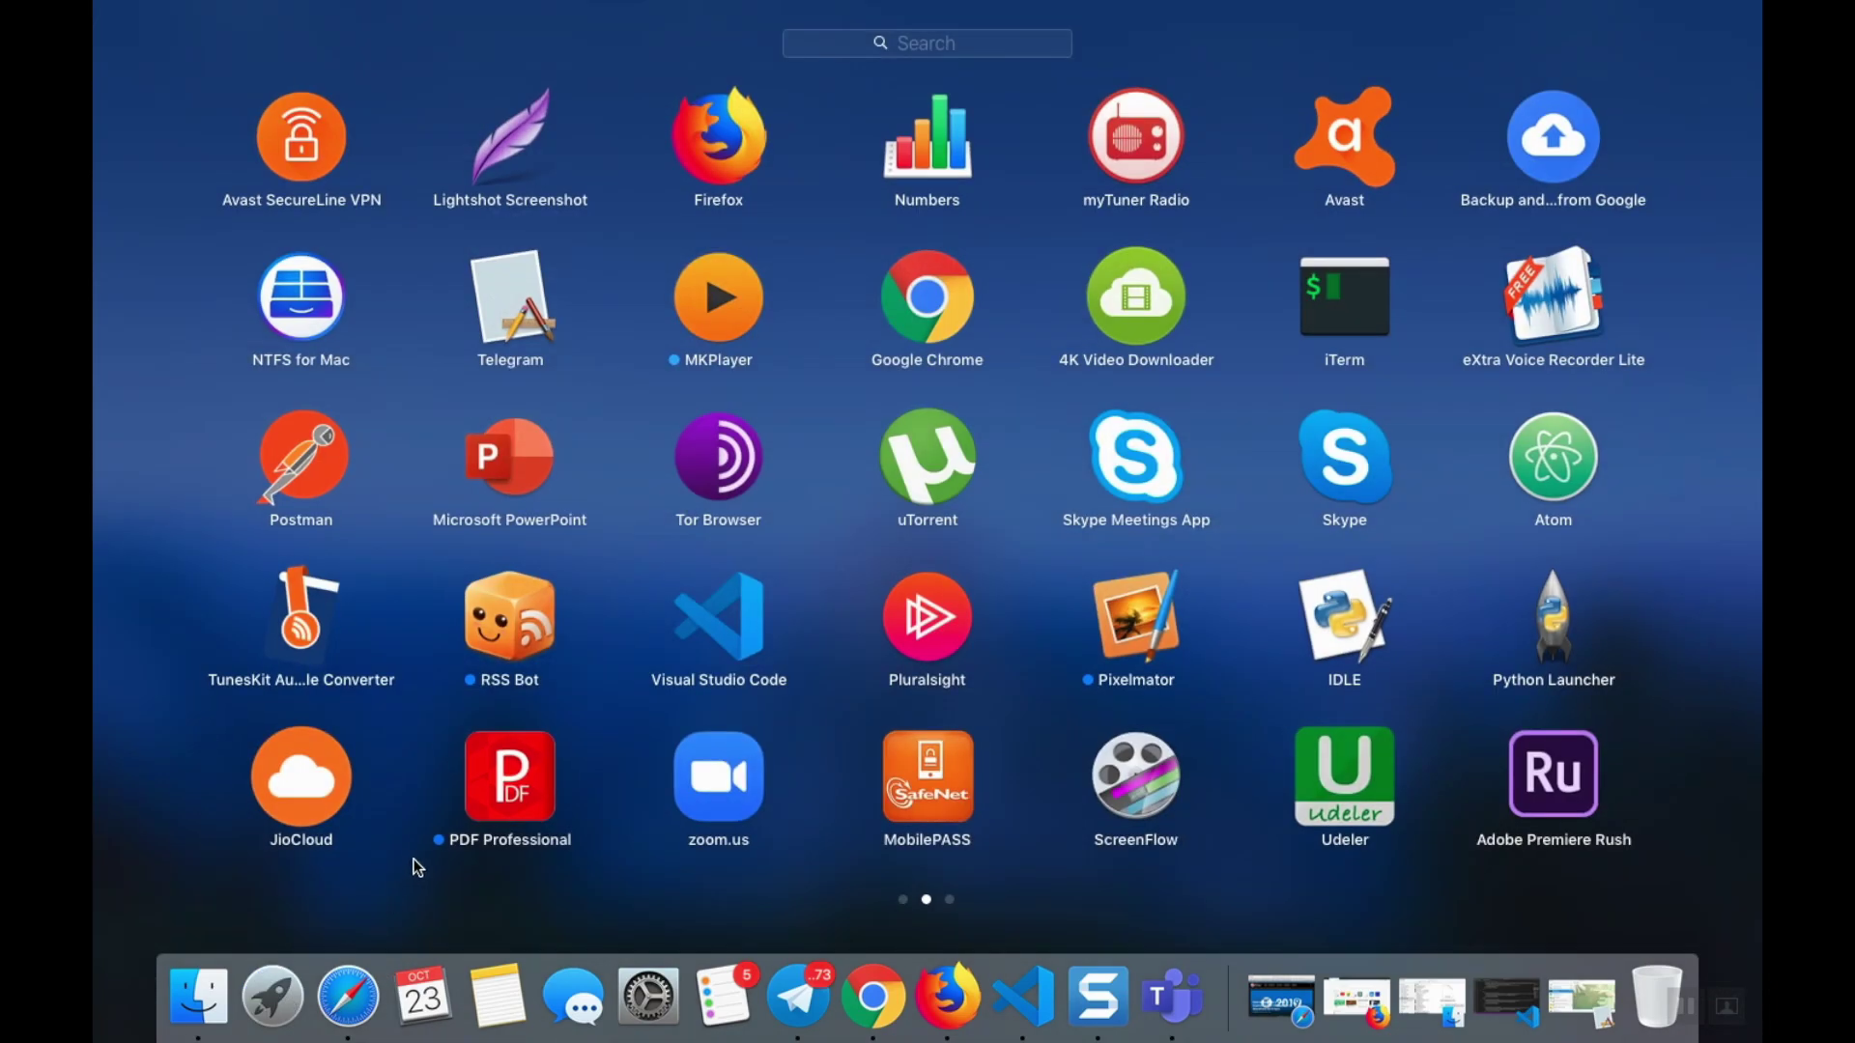
type("text")
left_click(942, 130)
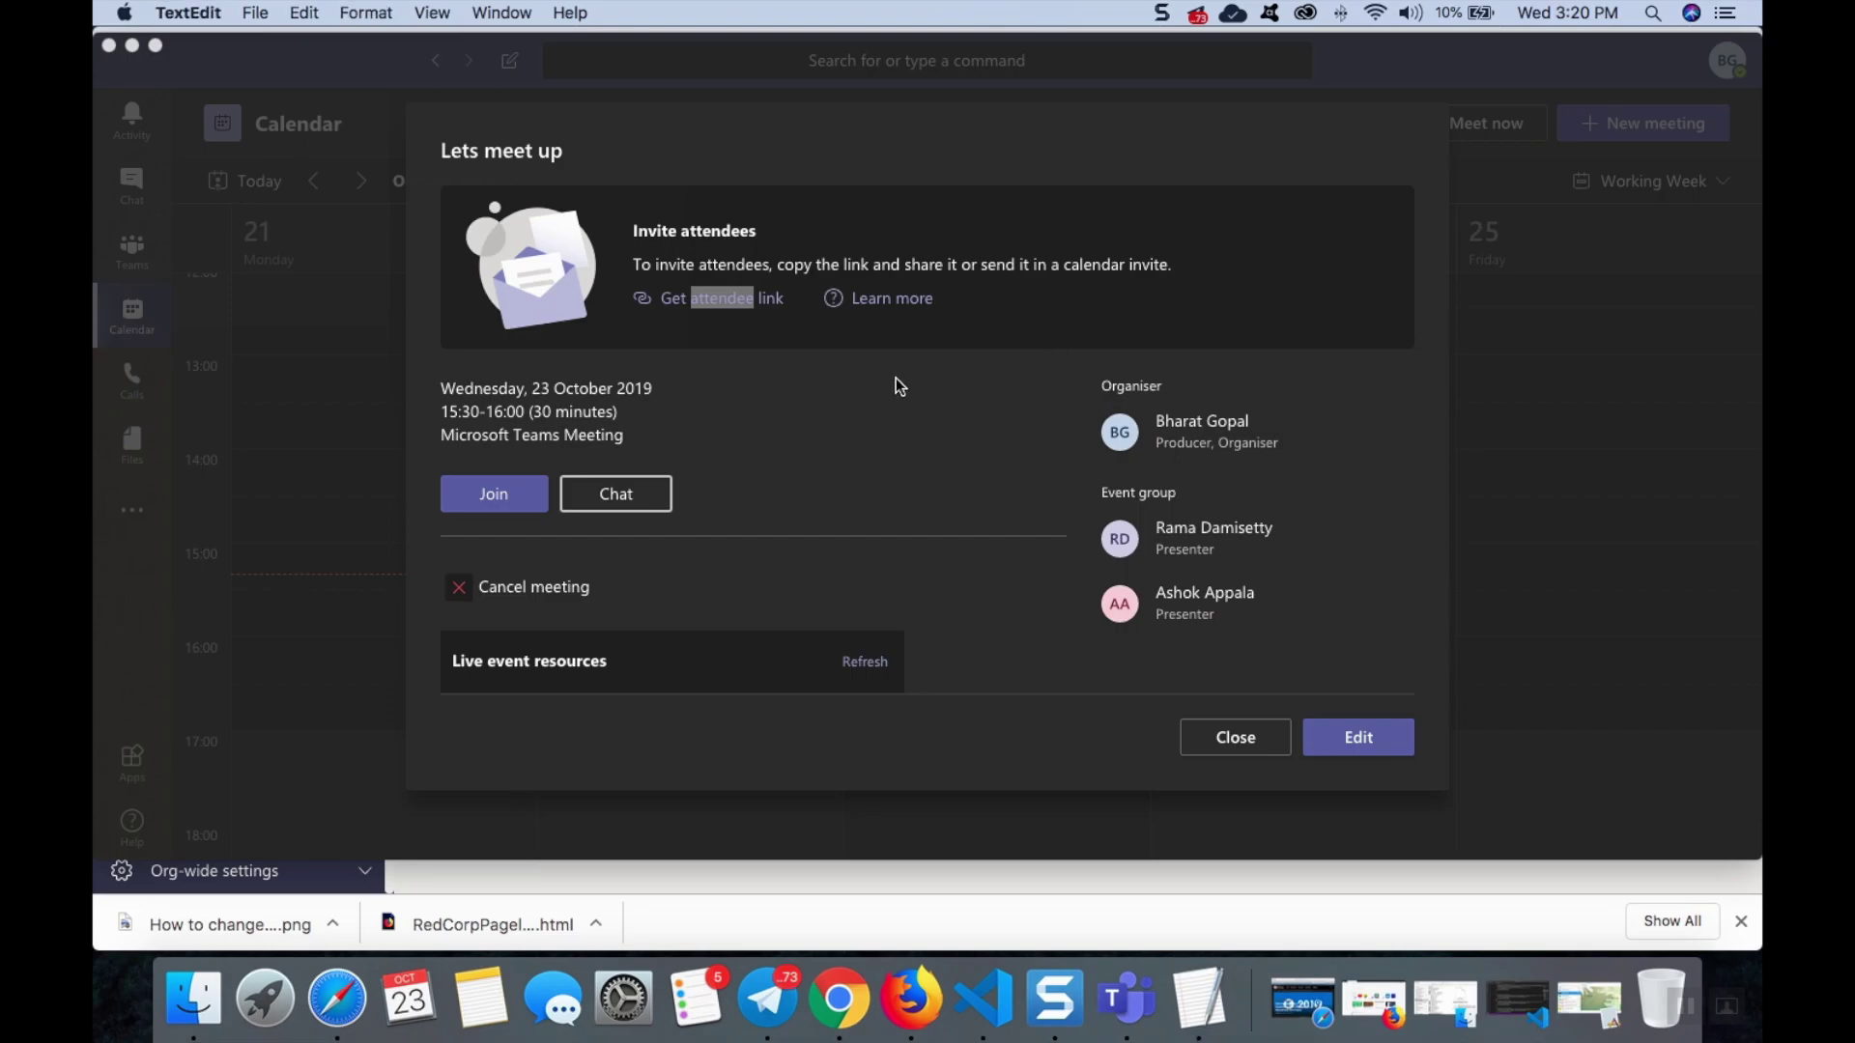
left_click(624, 627)
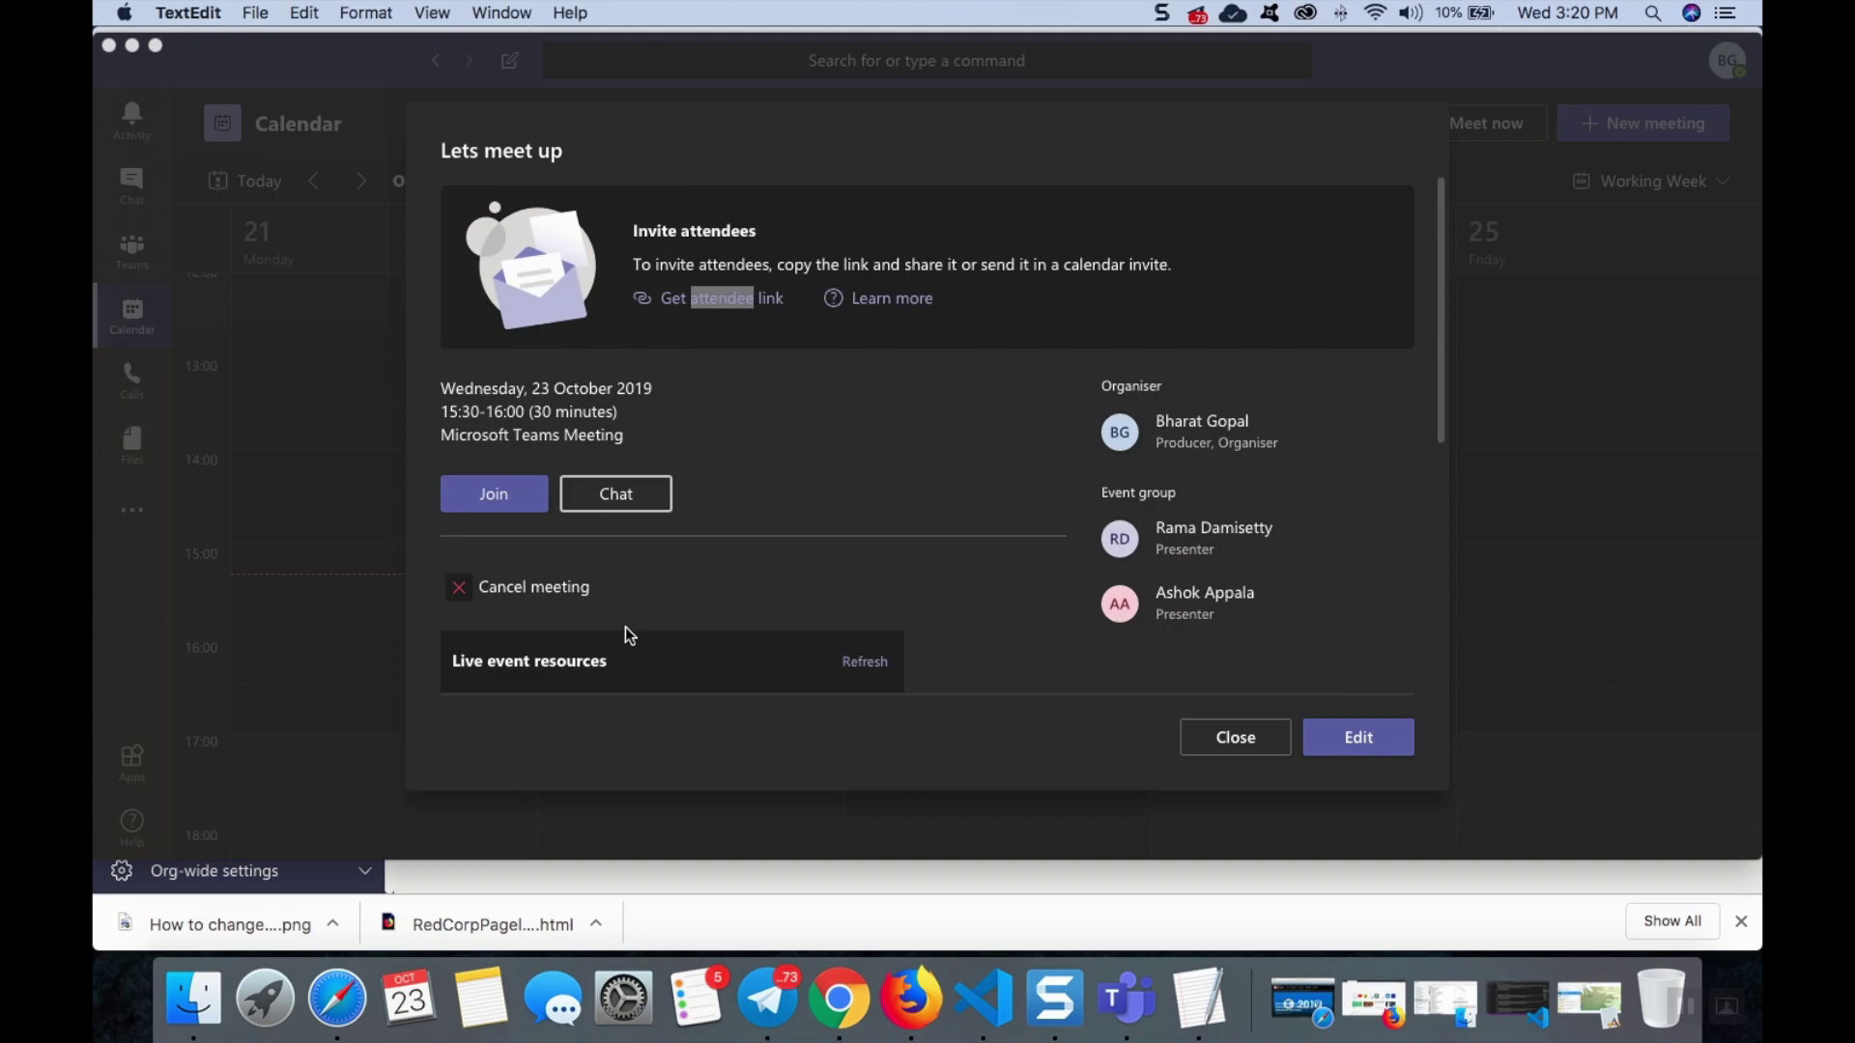
type("attendee")
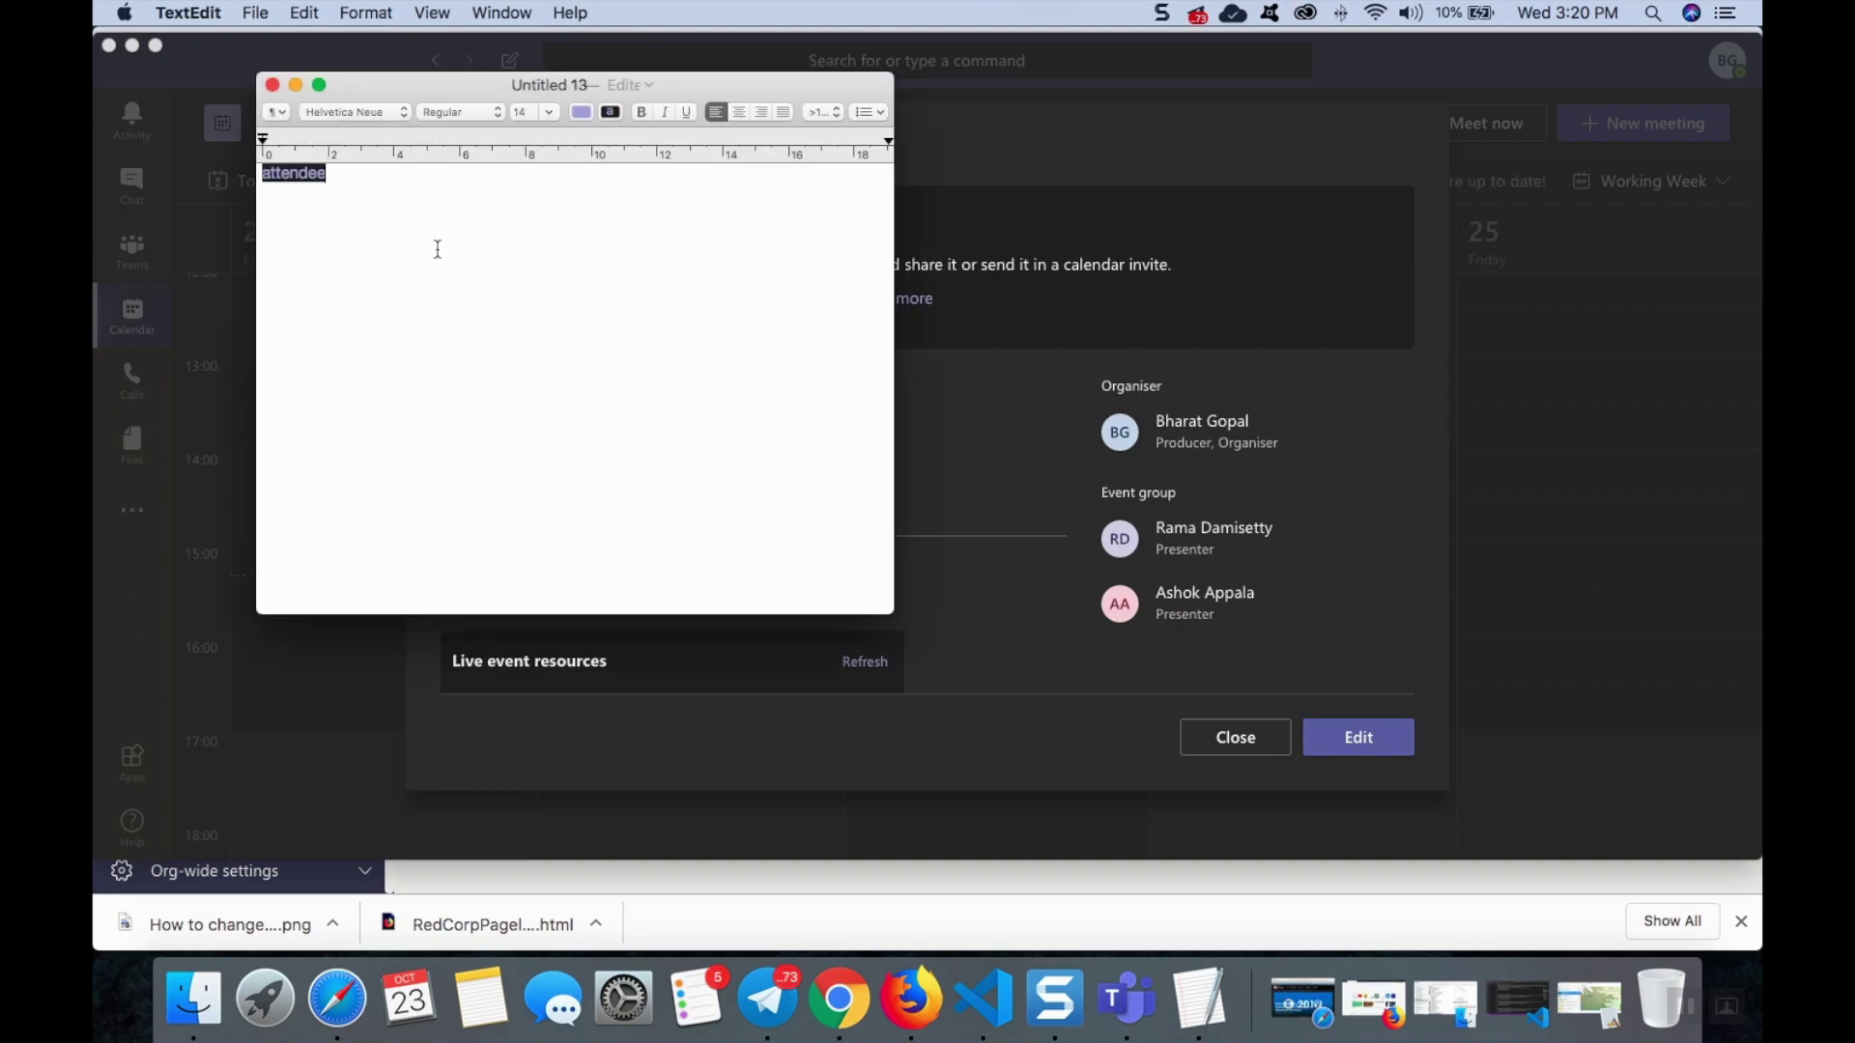
left_click(297, 84)
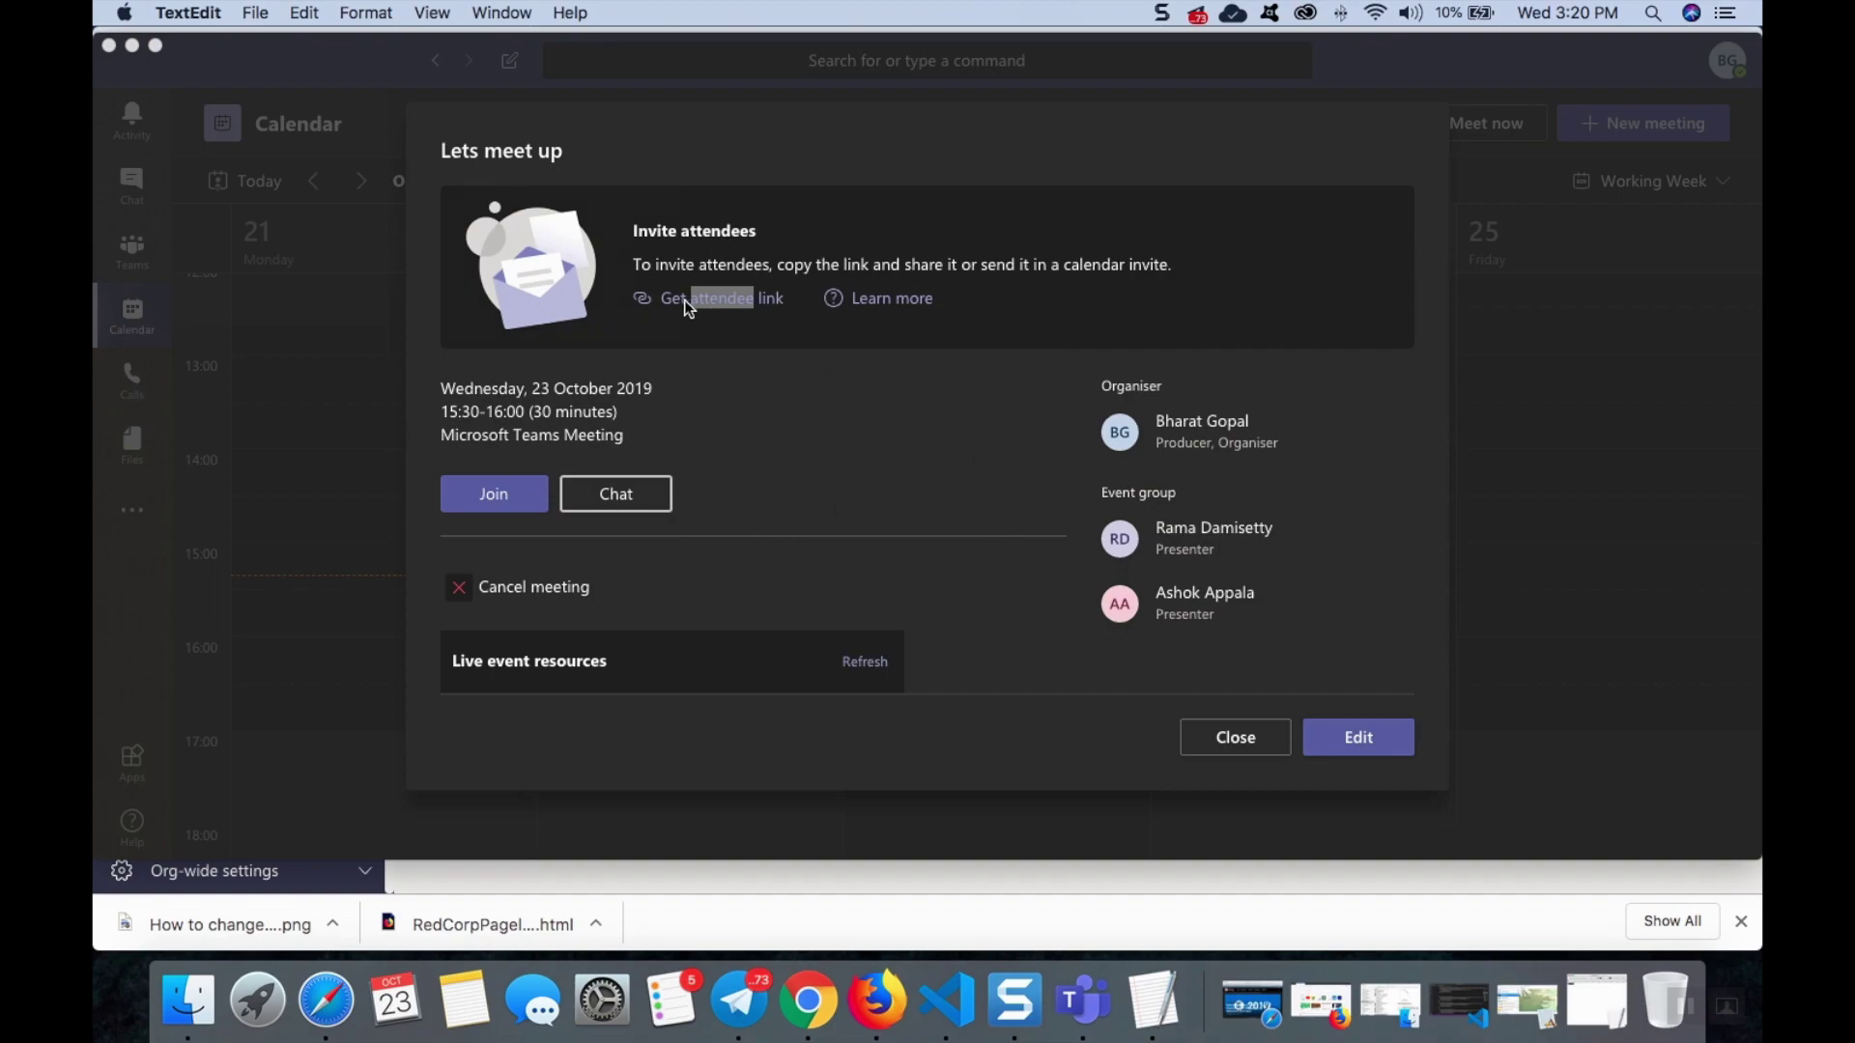
Copy the event's attendee link in Teams and paste it into the TextEdit document in place of the existing text.
left_click(687, 302)
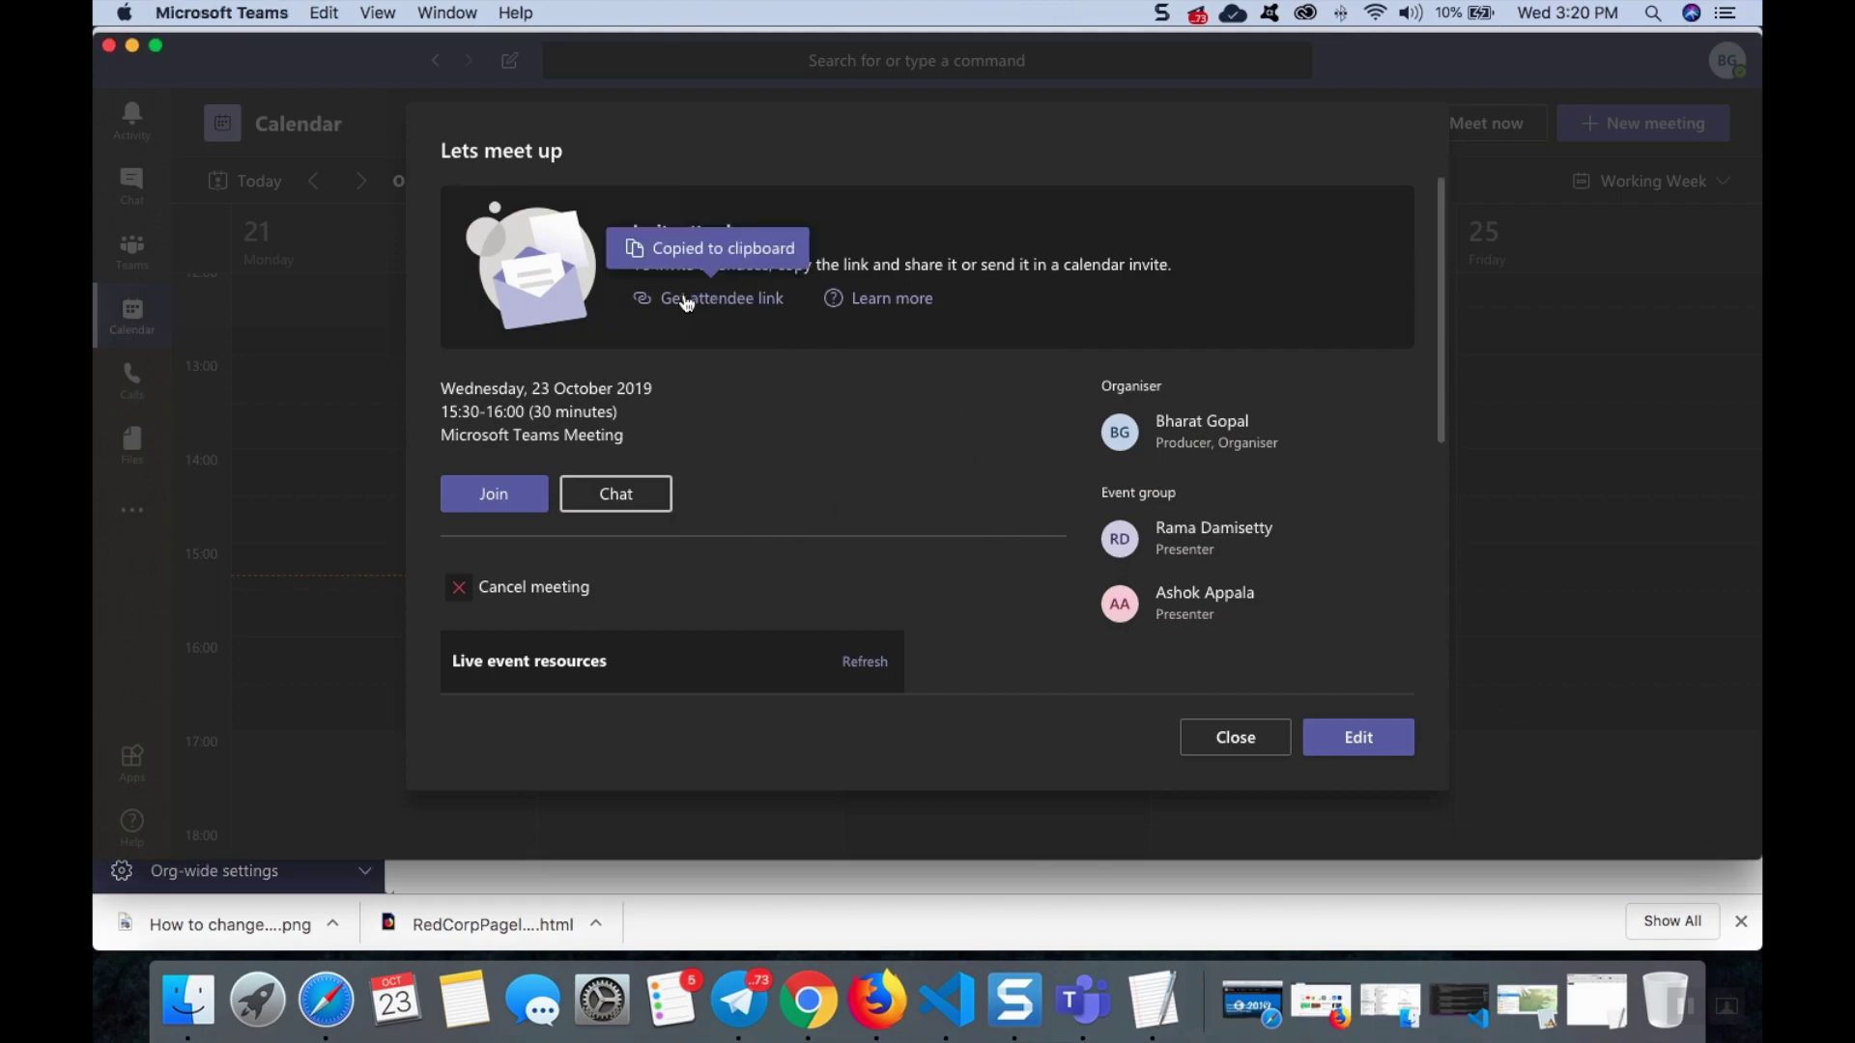
left_click(1154, 1002)
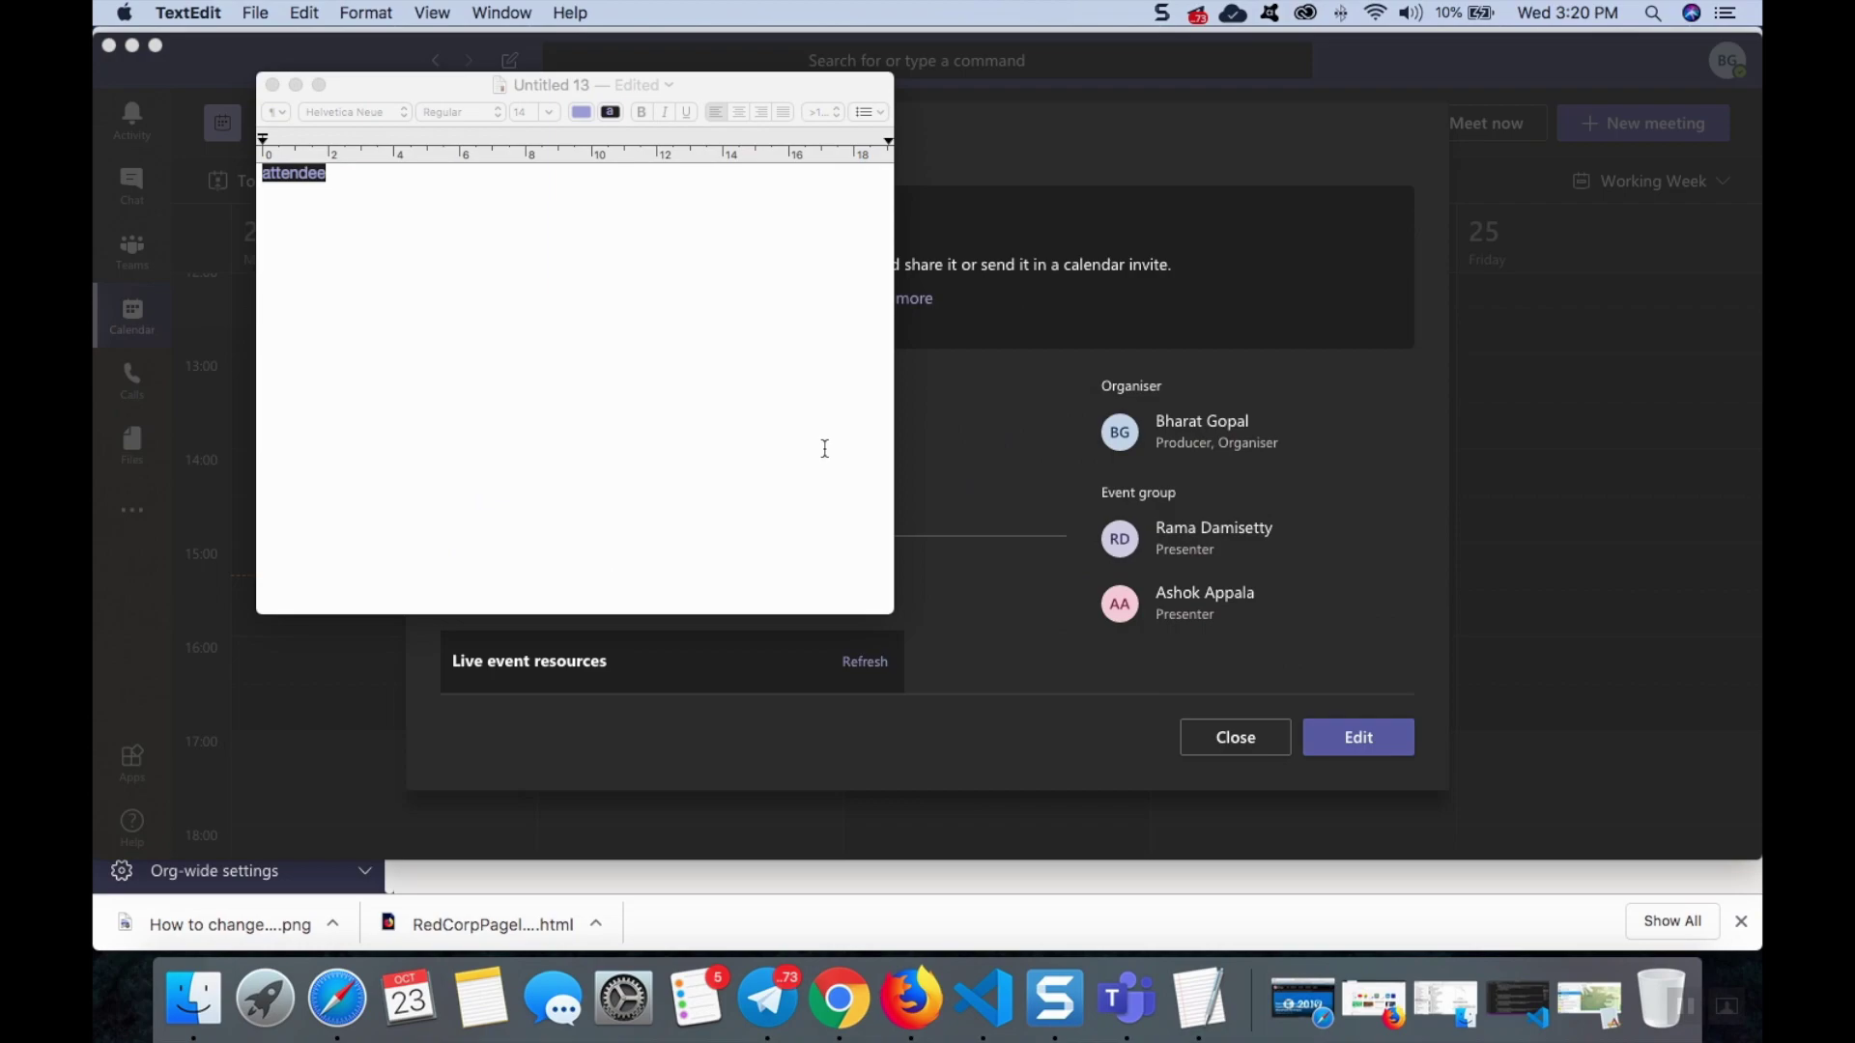
key("shift+Left")
key("shift+Left")
key("shift+Left")
key("shift+Left")
key("shift+Left")
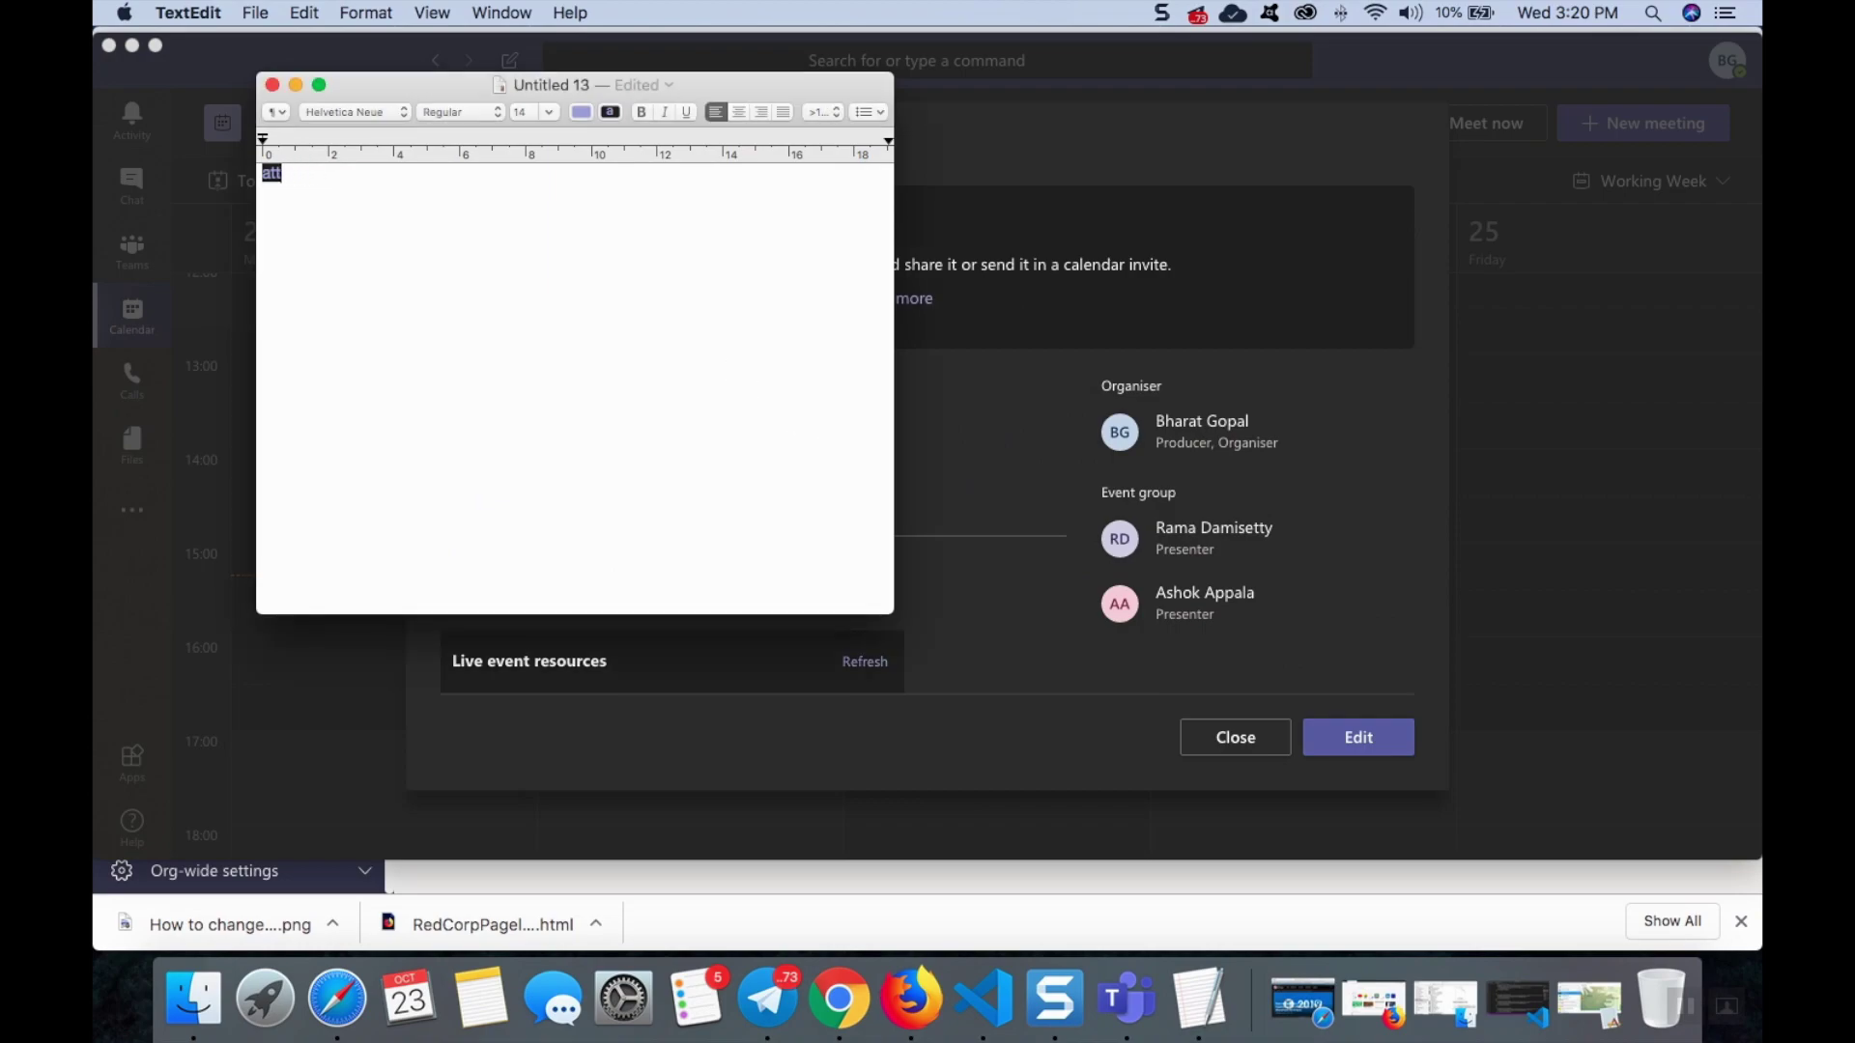
key("BackSpace")
key("BackSpace")
key("BackSpace")
key("super+v")
key("super+a")
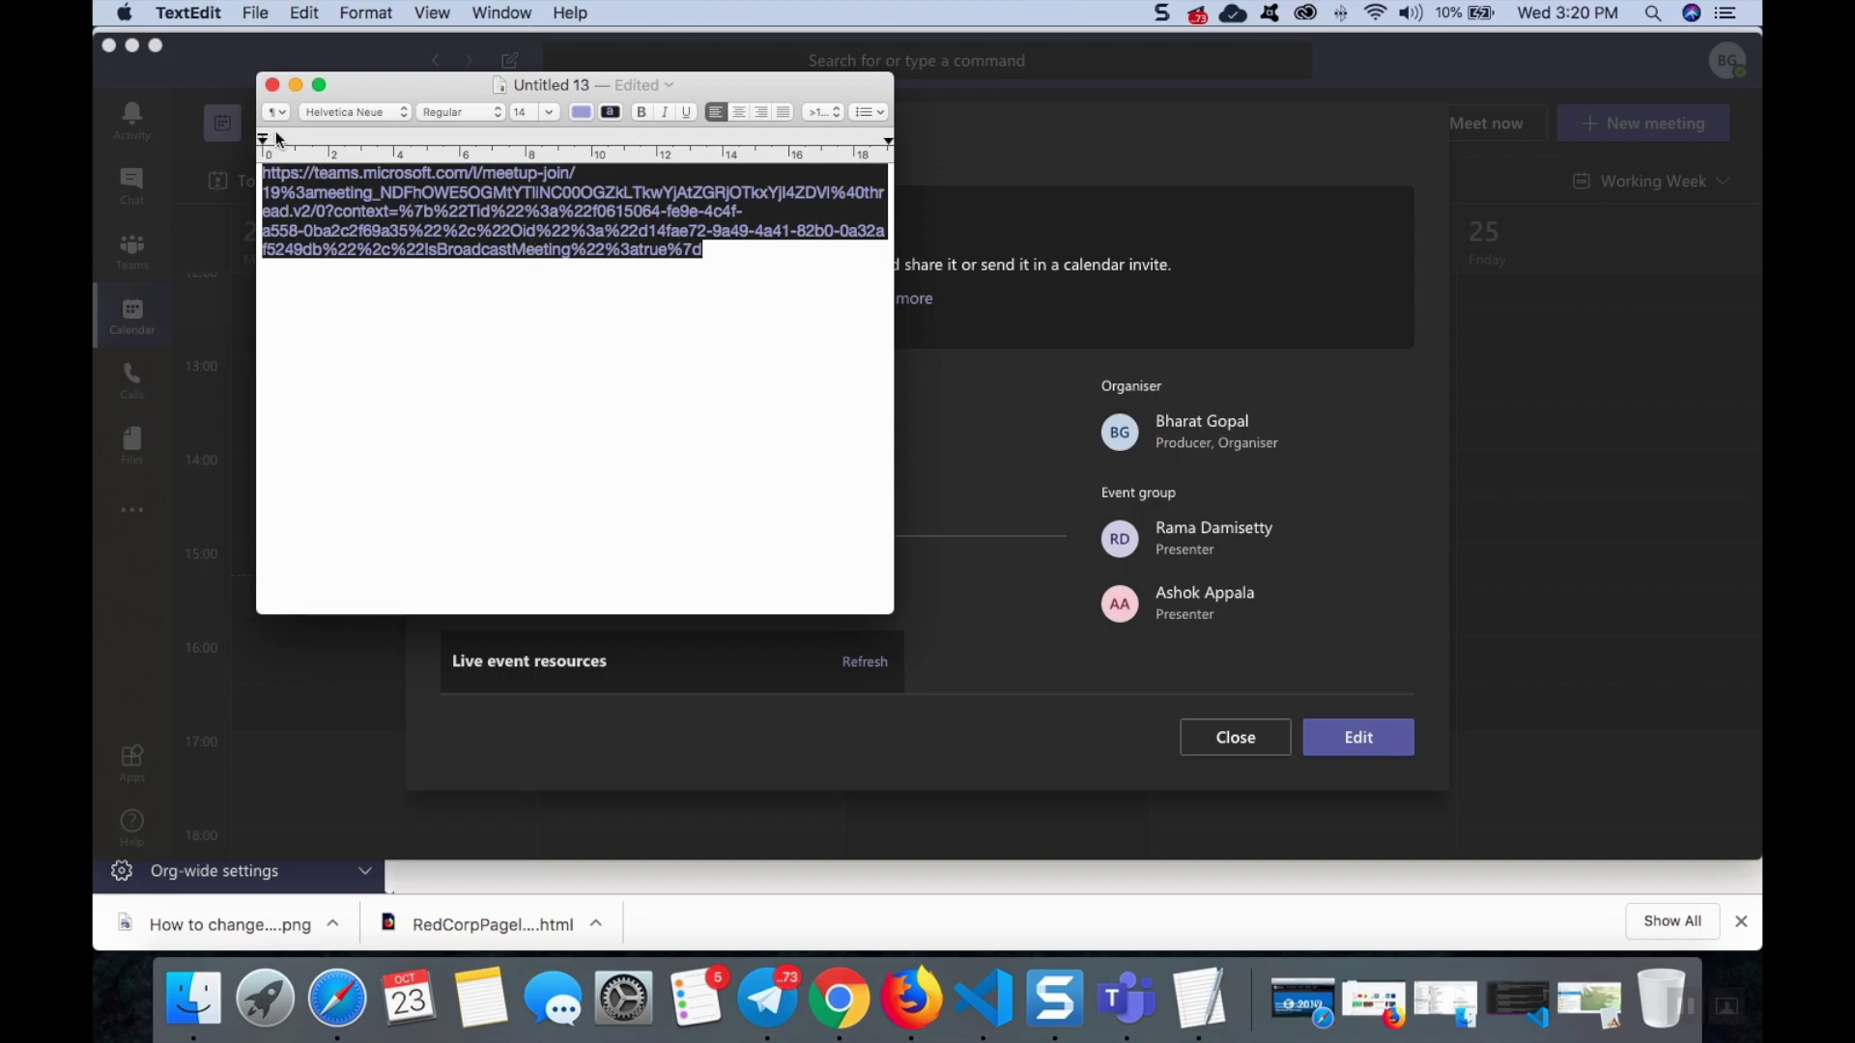
left_click(296, 85)
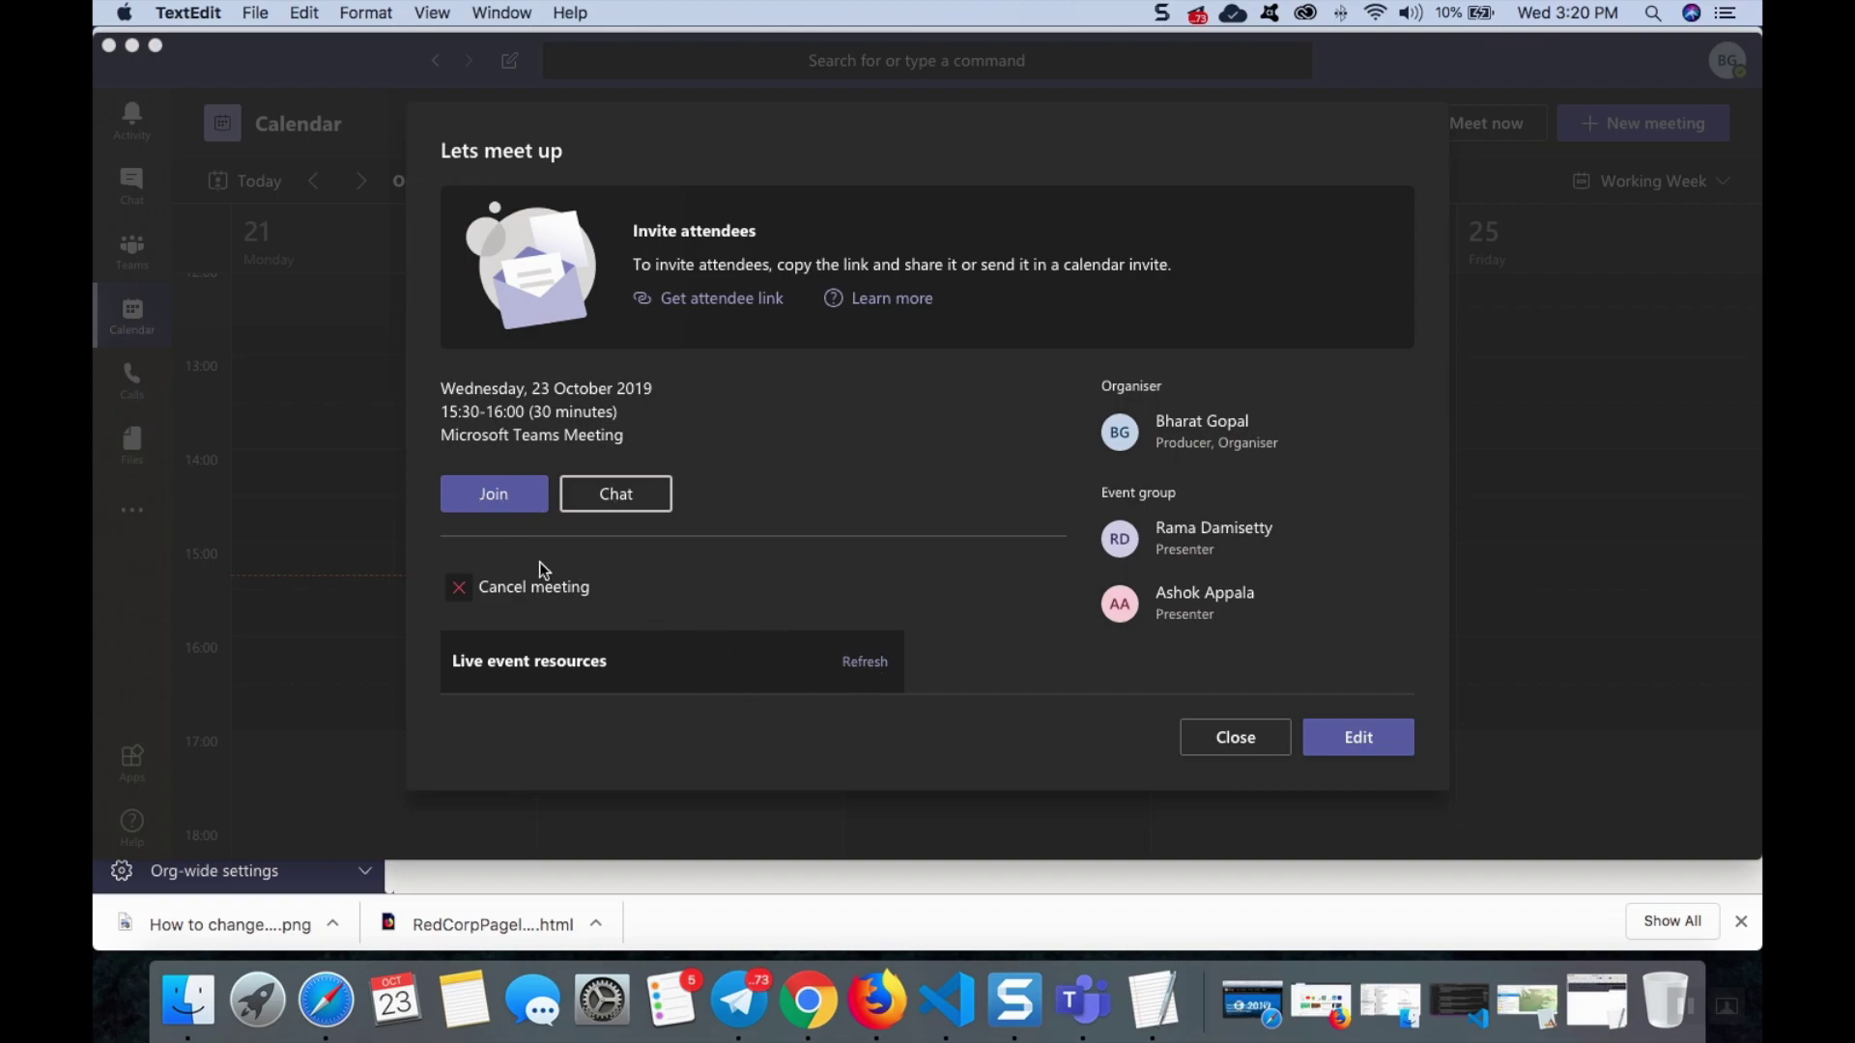
Join the "Lets meet up" live event as a producer.
left_click(501, 497)
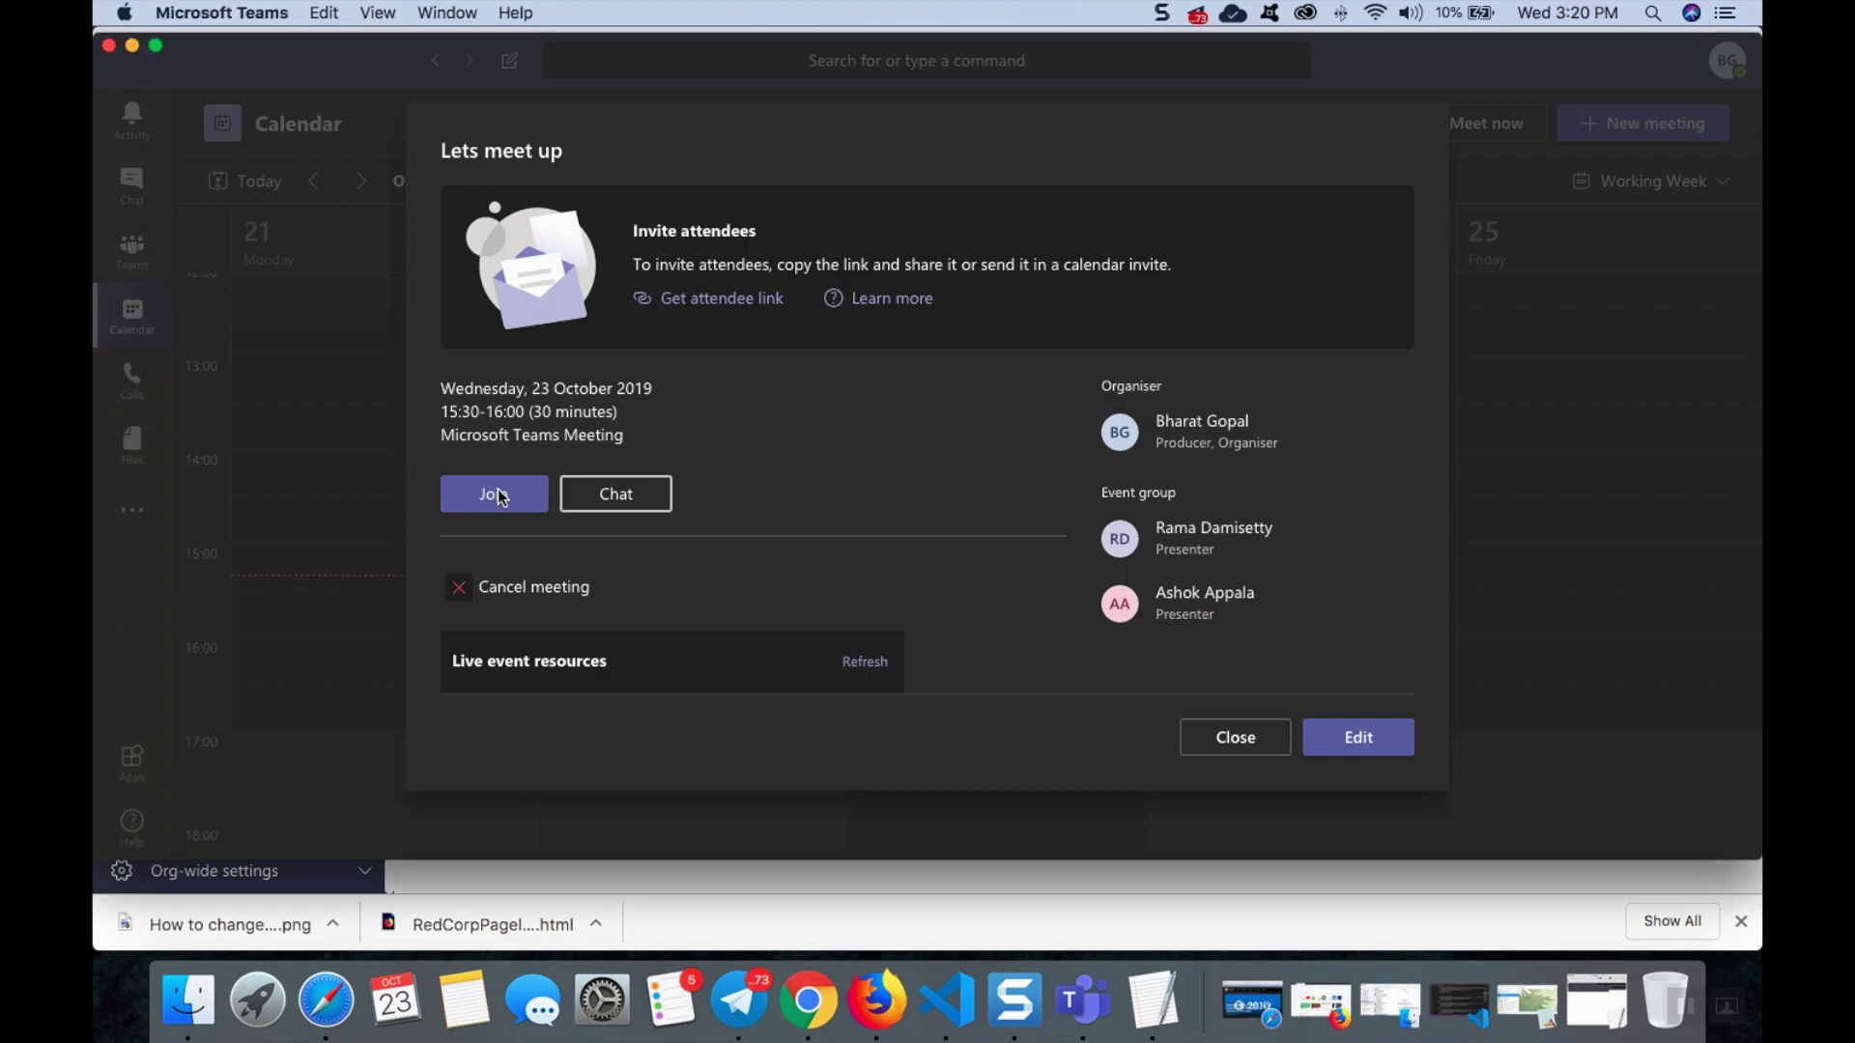
left_click(498, 495)
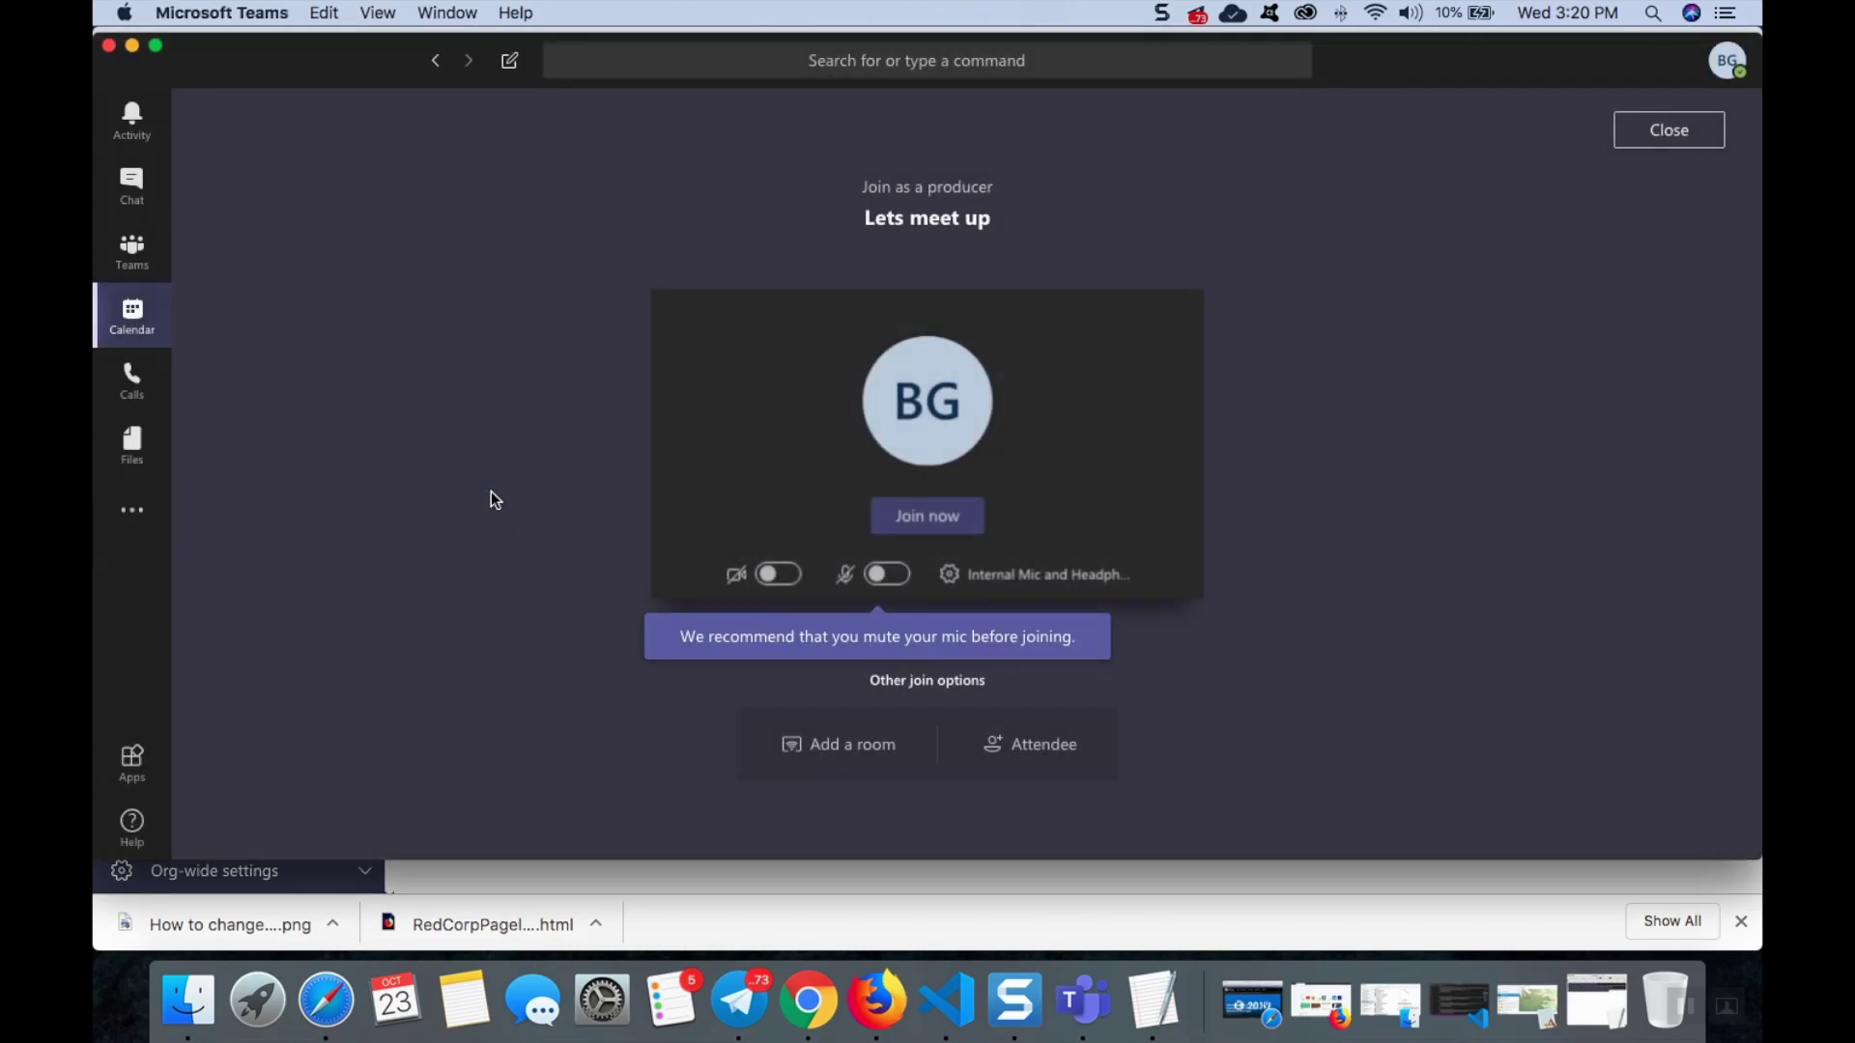
left_click(934, 516)
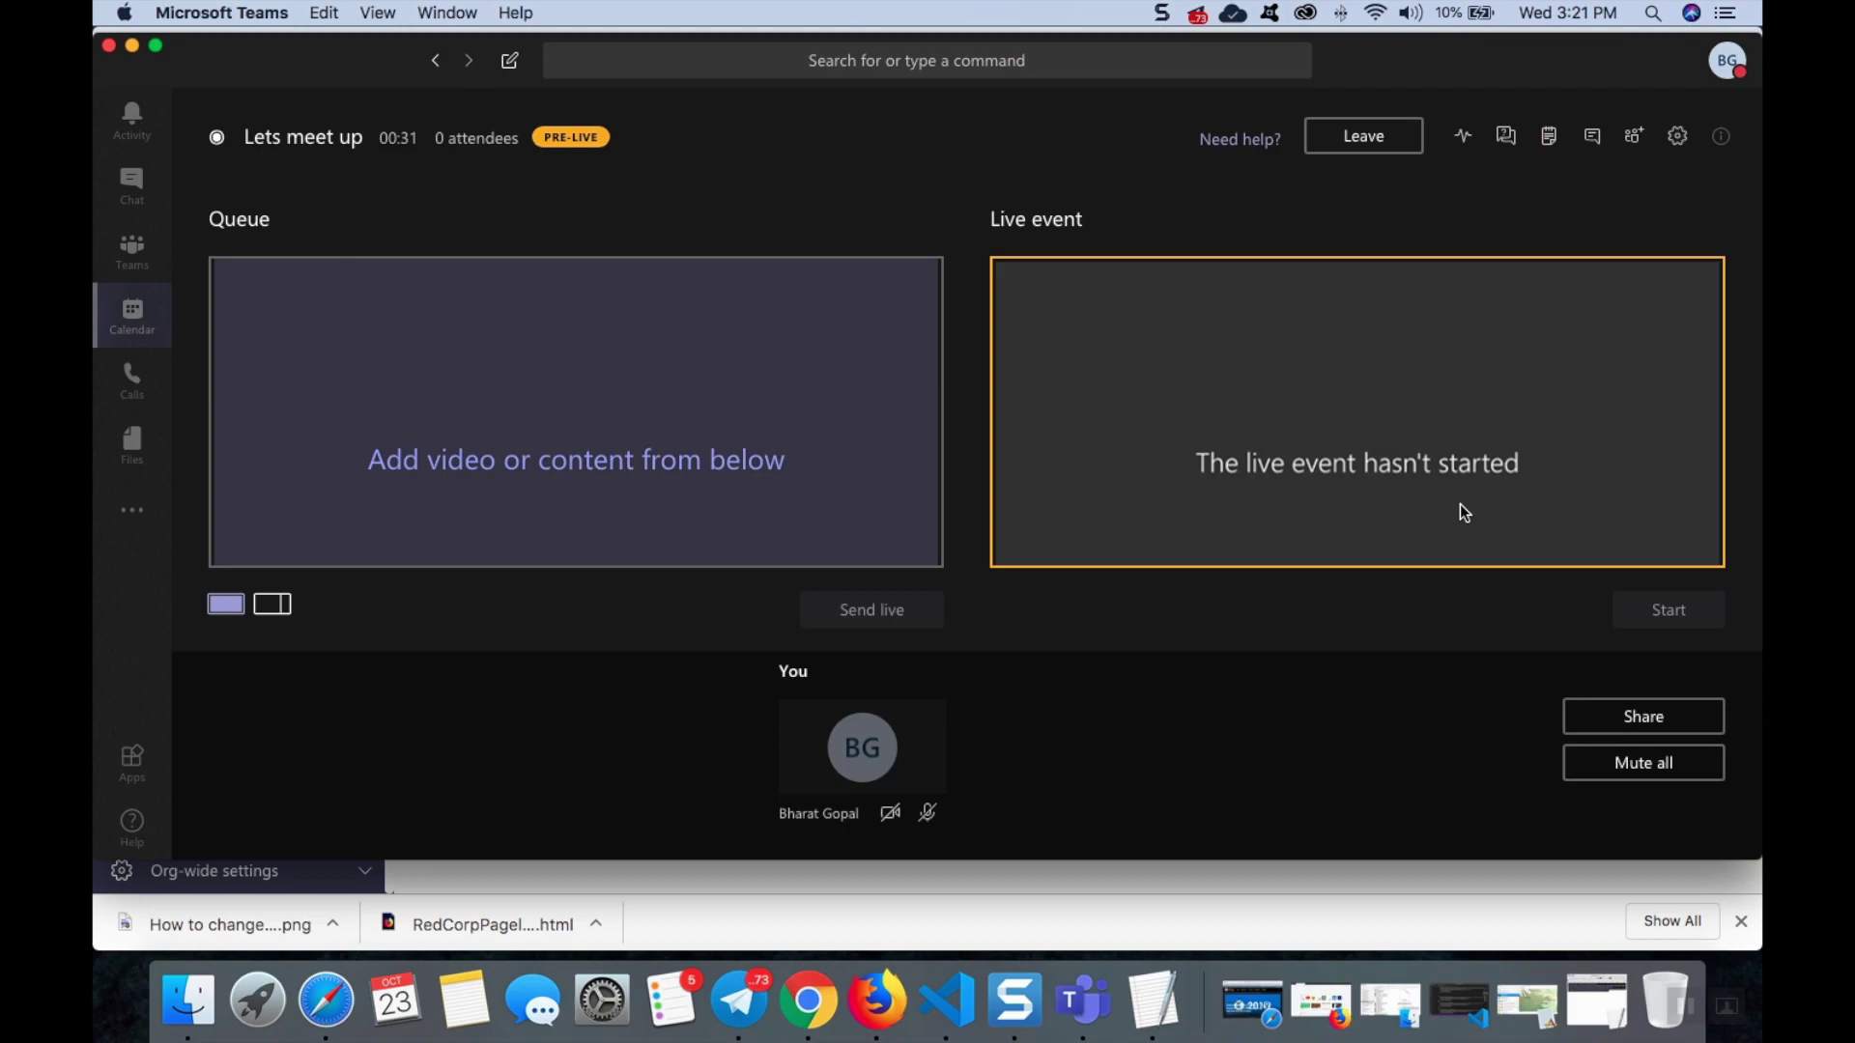
Share the "Edit live events policy" browser window in the live event and select it as the content source.
left_click(1625, 715)
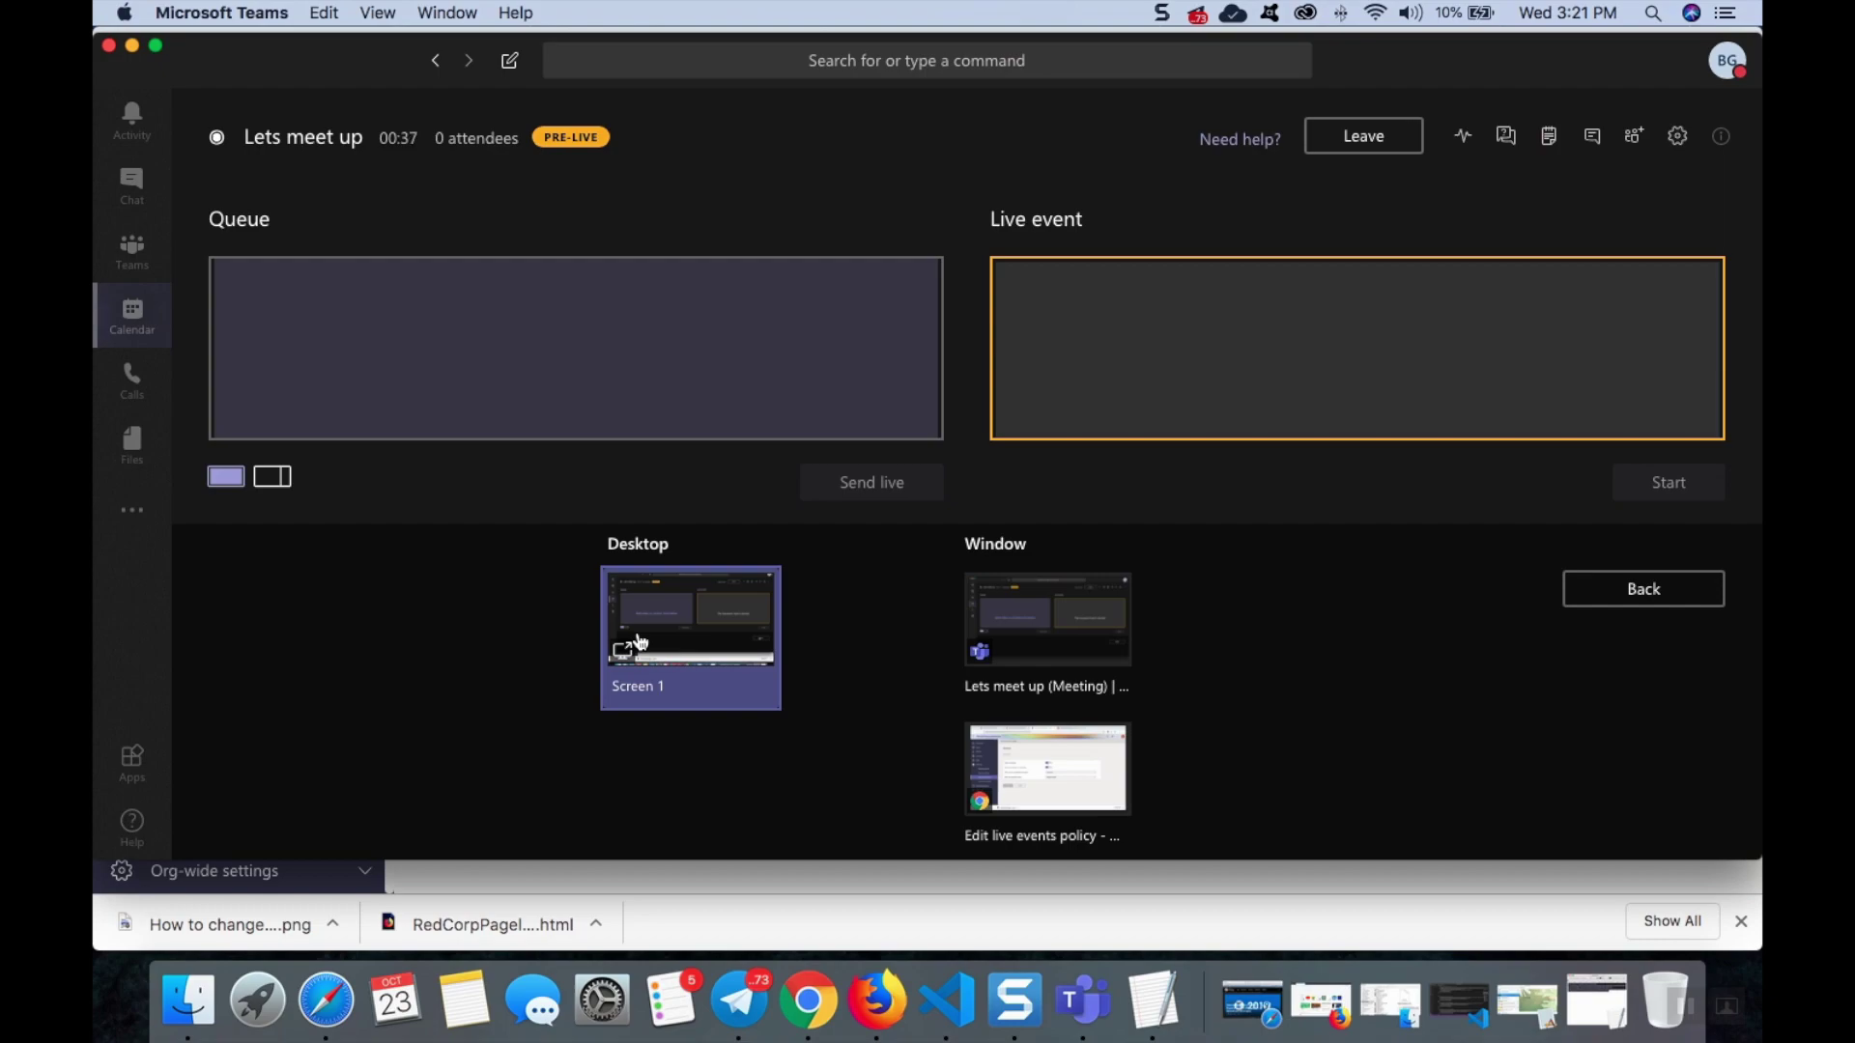
left_click(1083, 776)
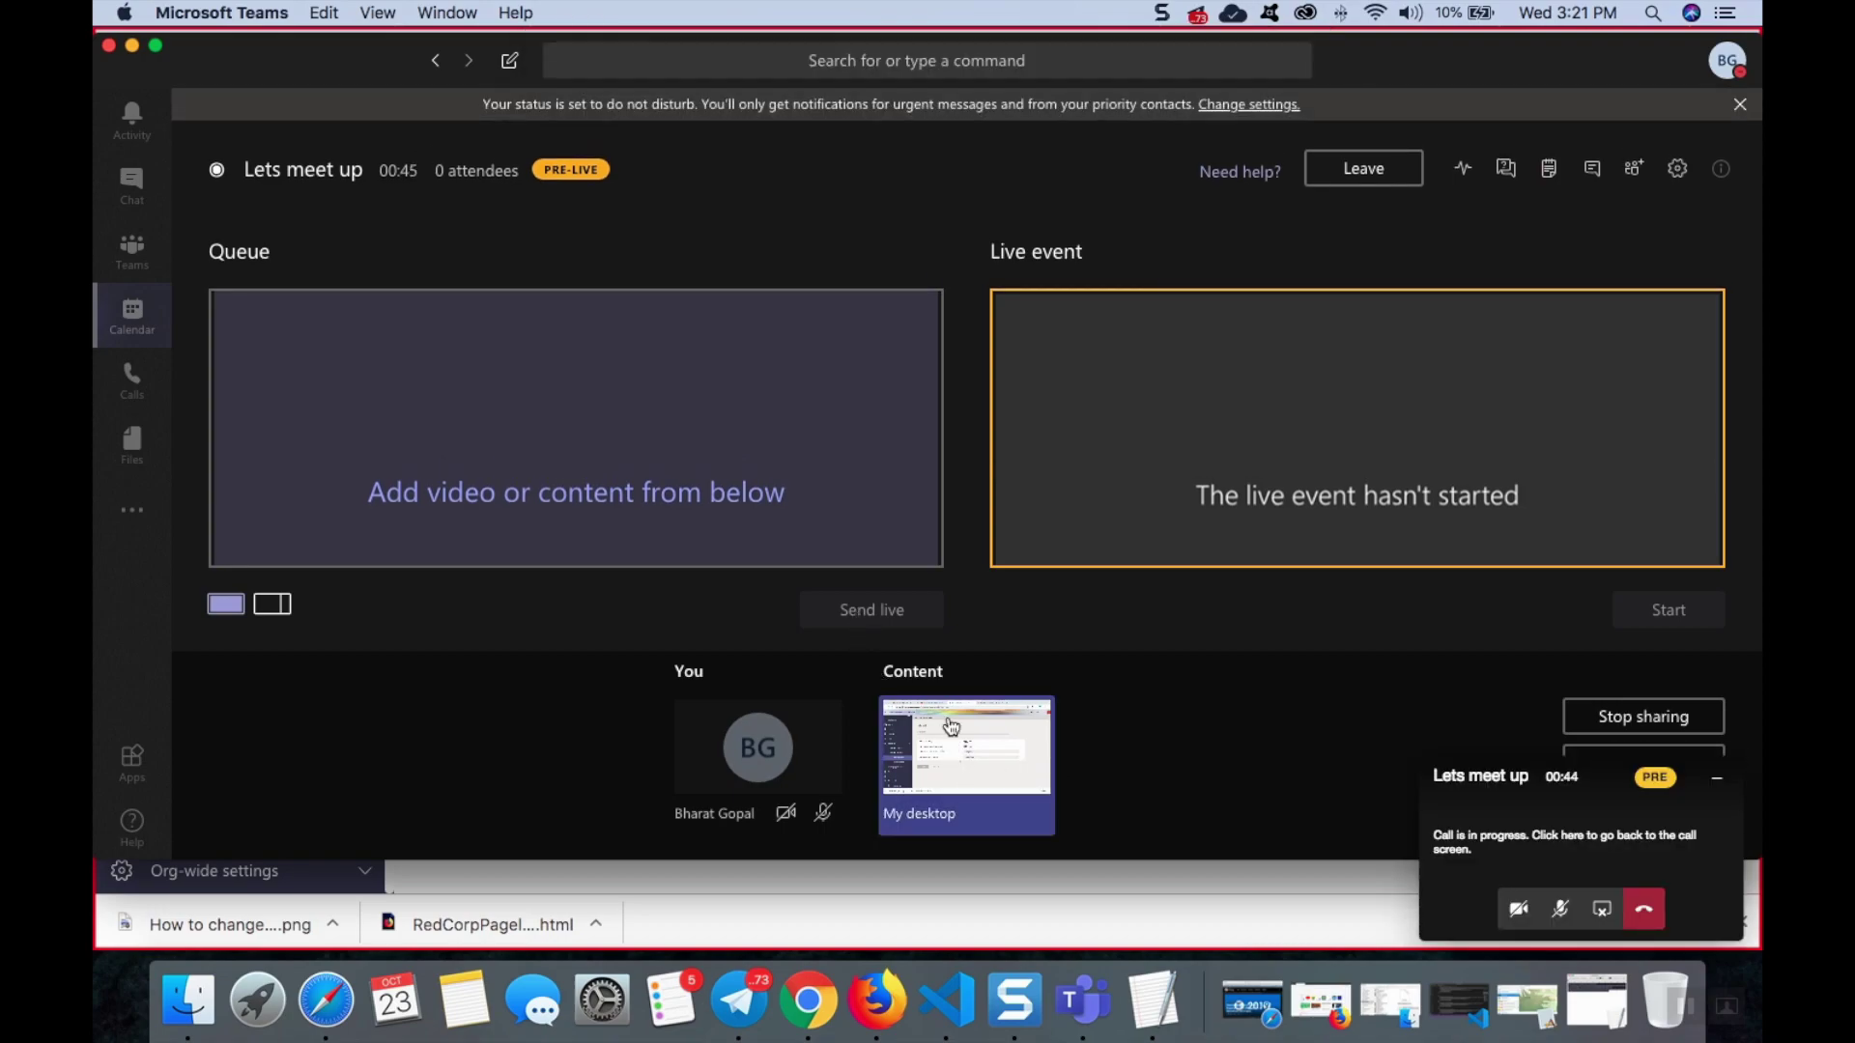
left_click(966, 746)
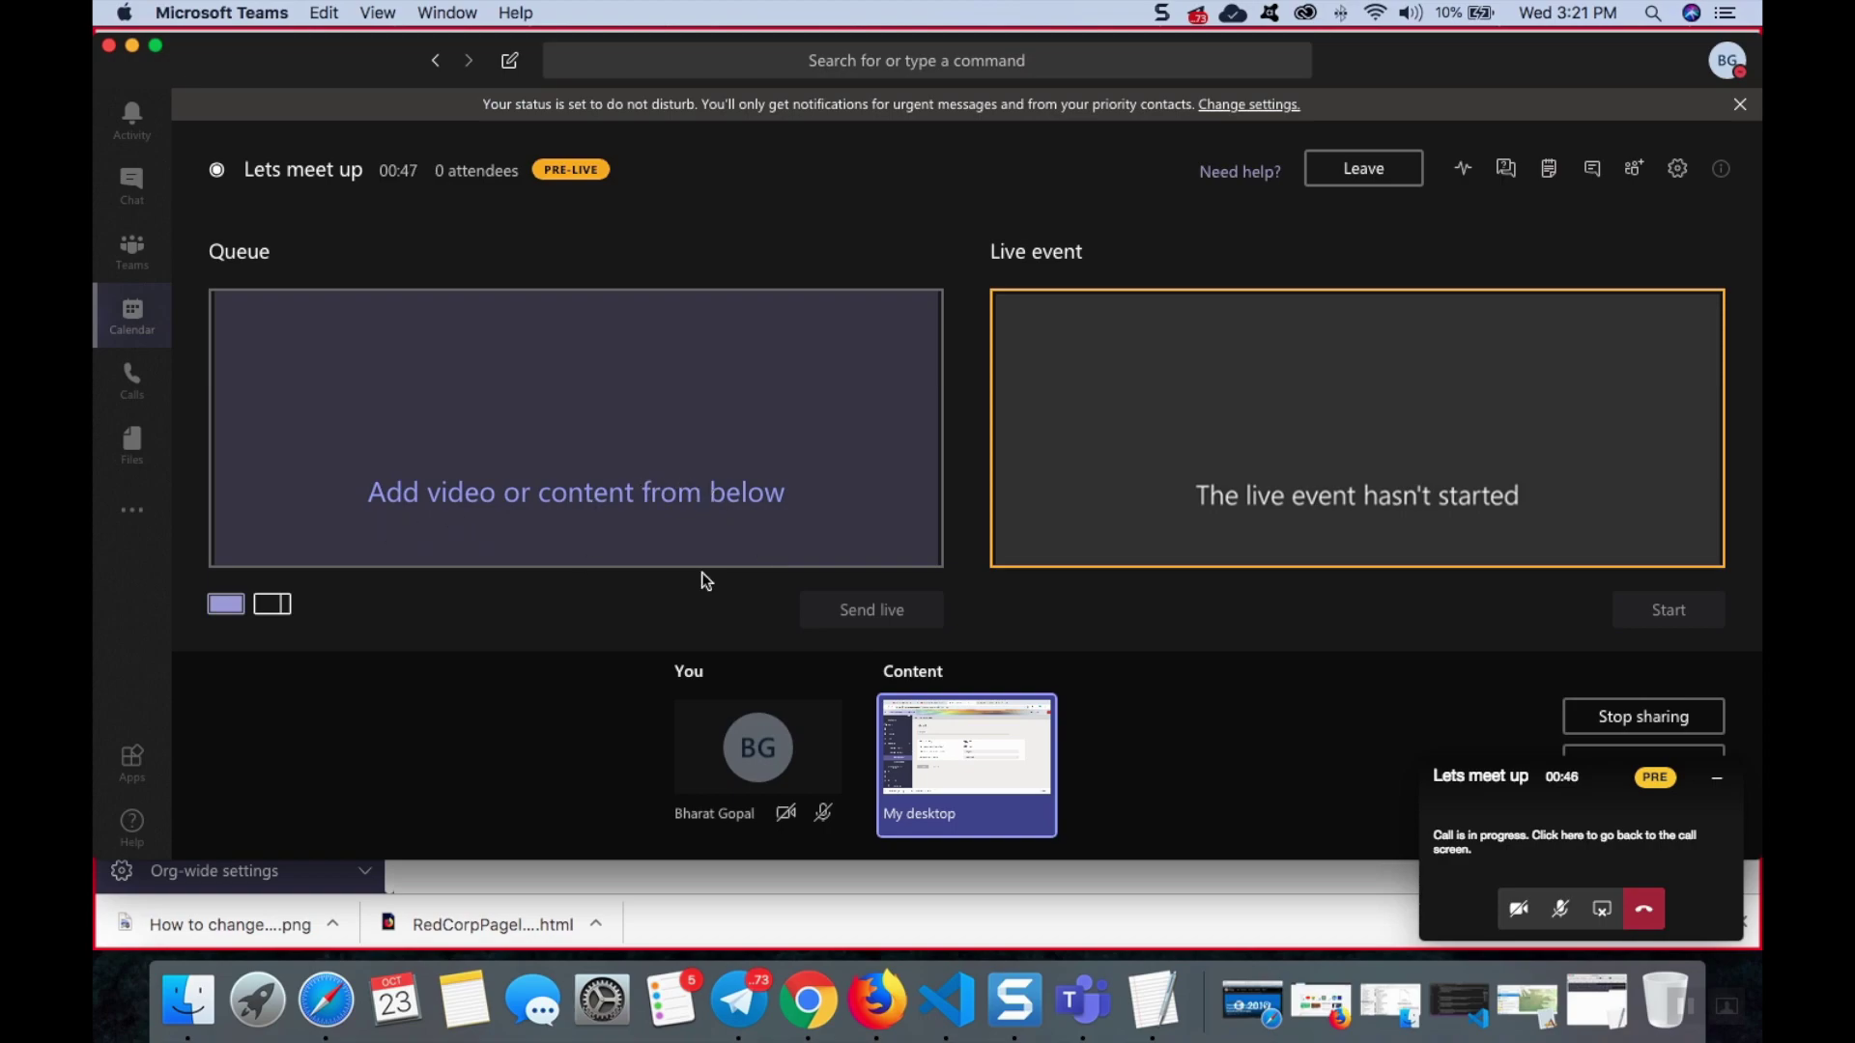
Try the queue layout that combines content with video, and return to the single-source layout.
left_click(272, 605)
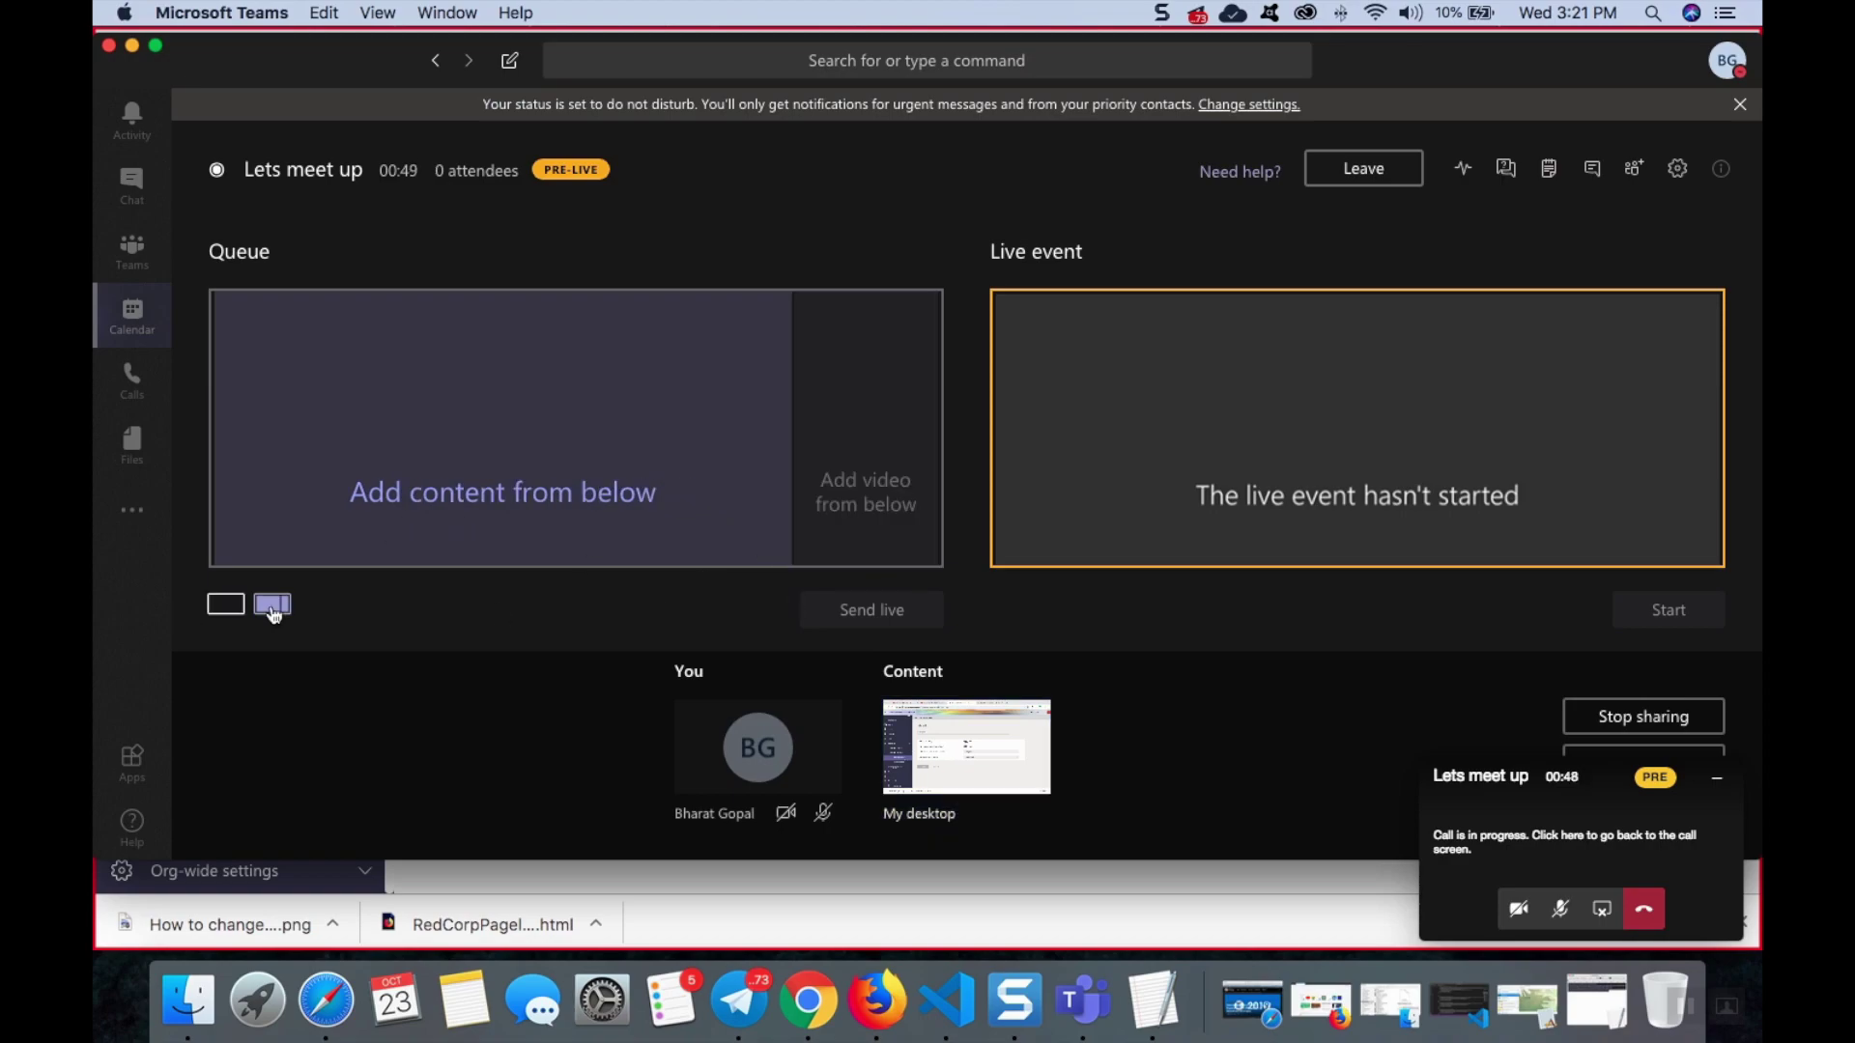
left_click(234, 606)
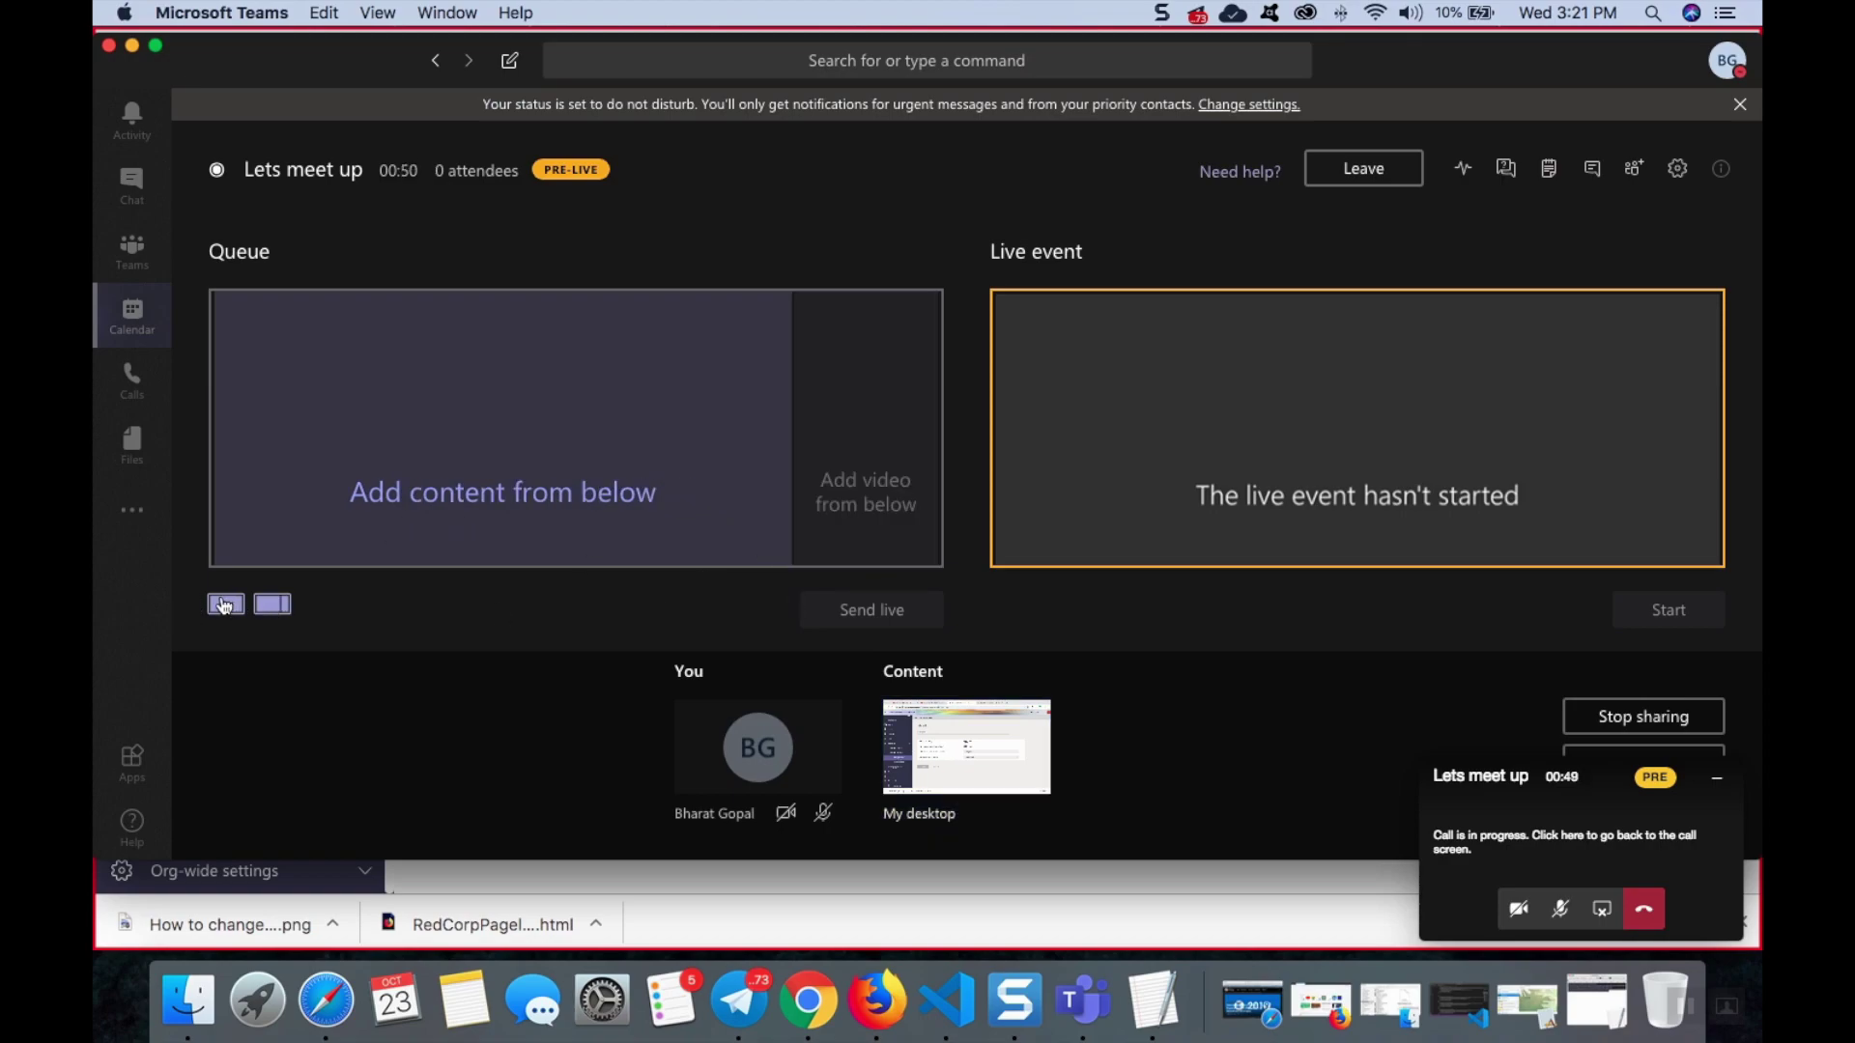
Queue the shared desktop content, send it live, and start the "Lets meet up" live event.
left_click(992, 749)
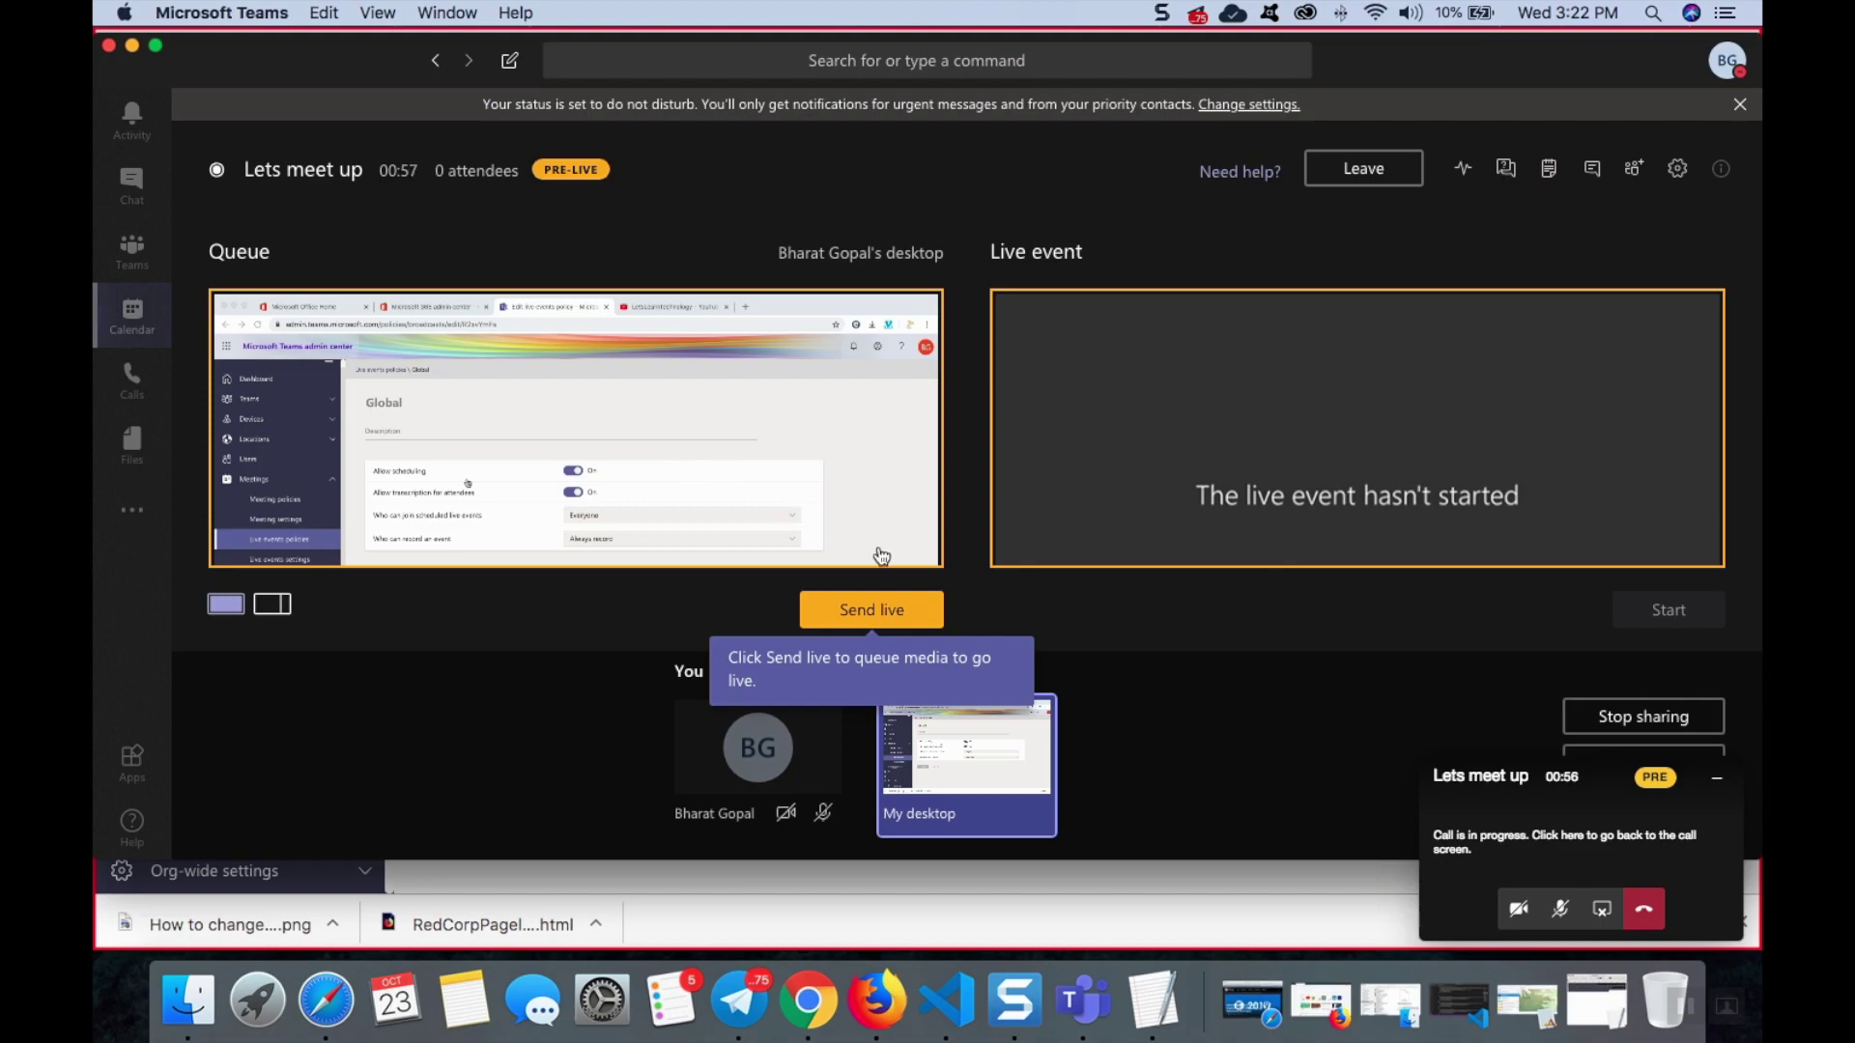
left_click(881, 615)
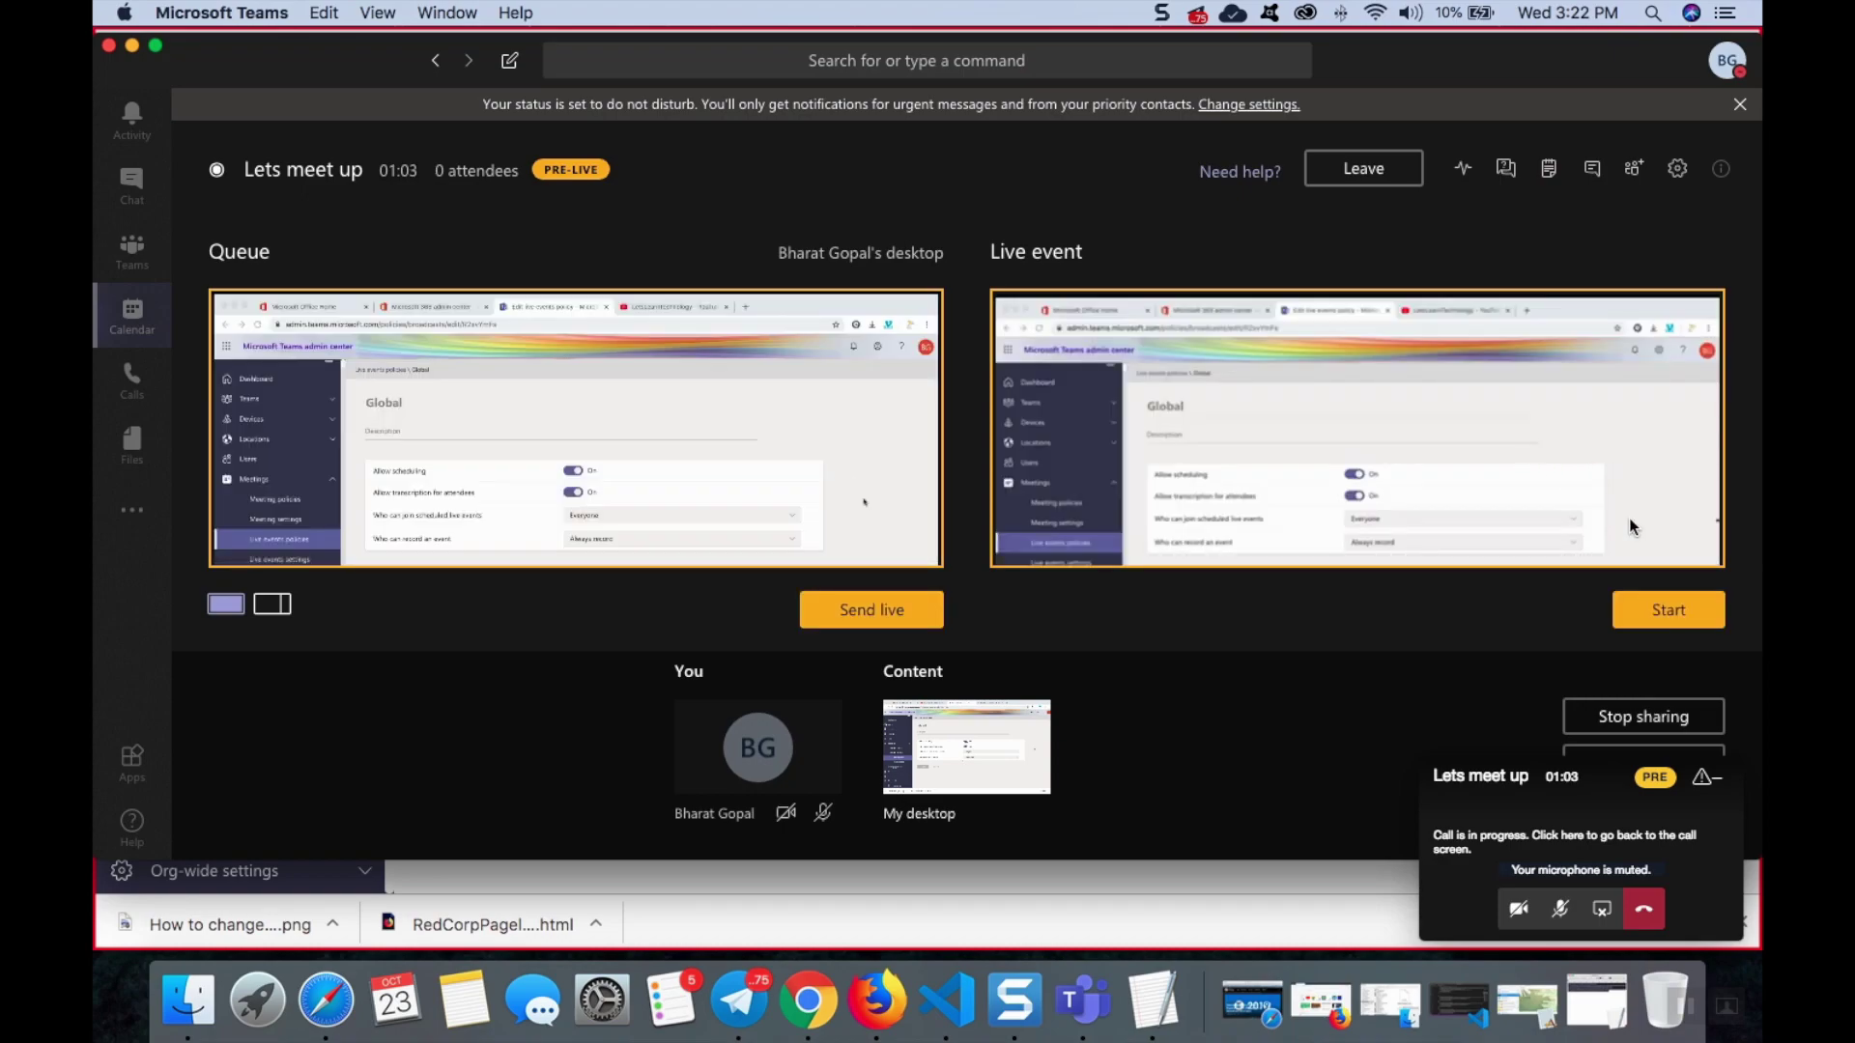
left_click(1662, 621)
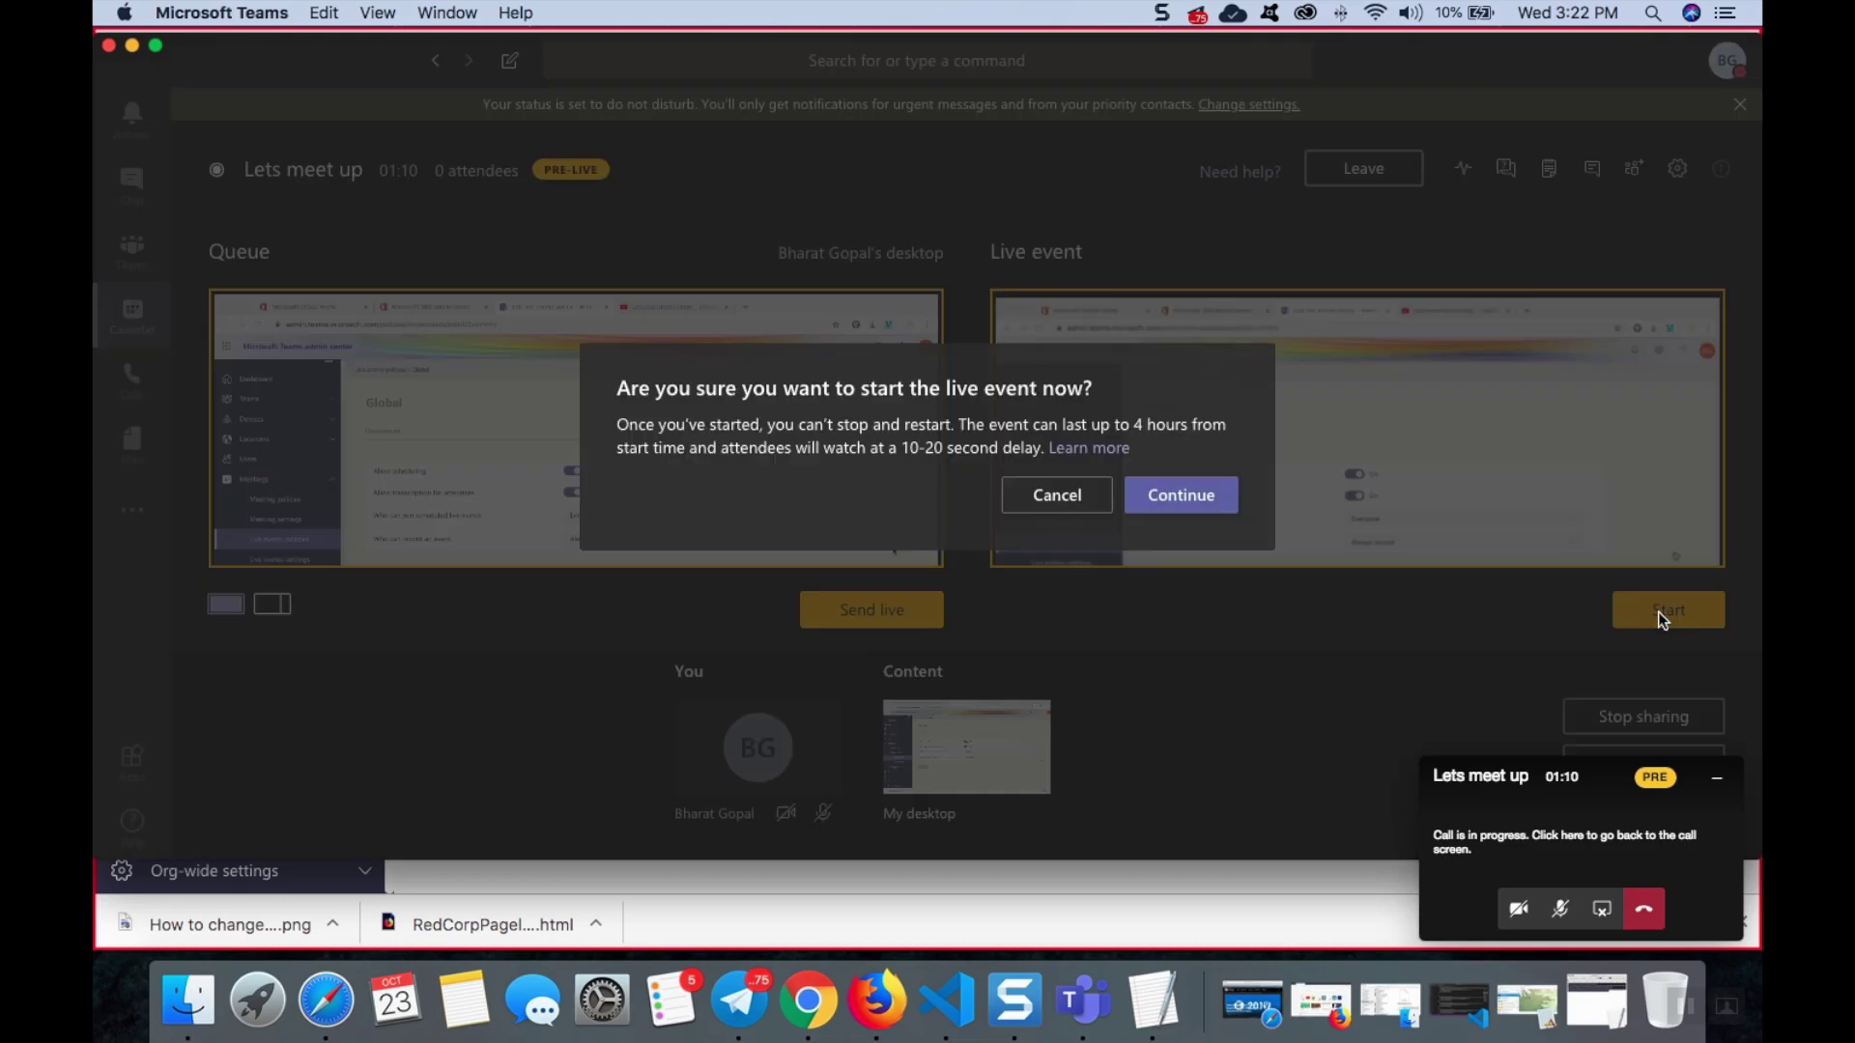
left_click(1176, 505)
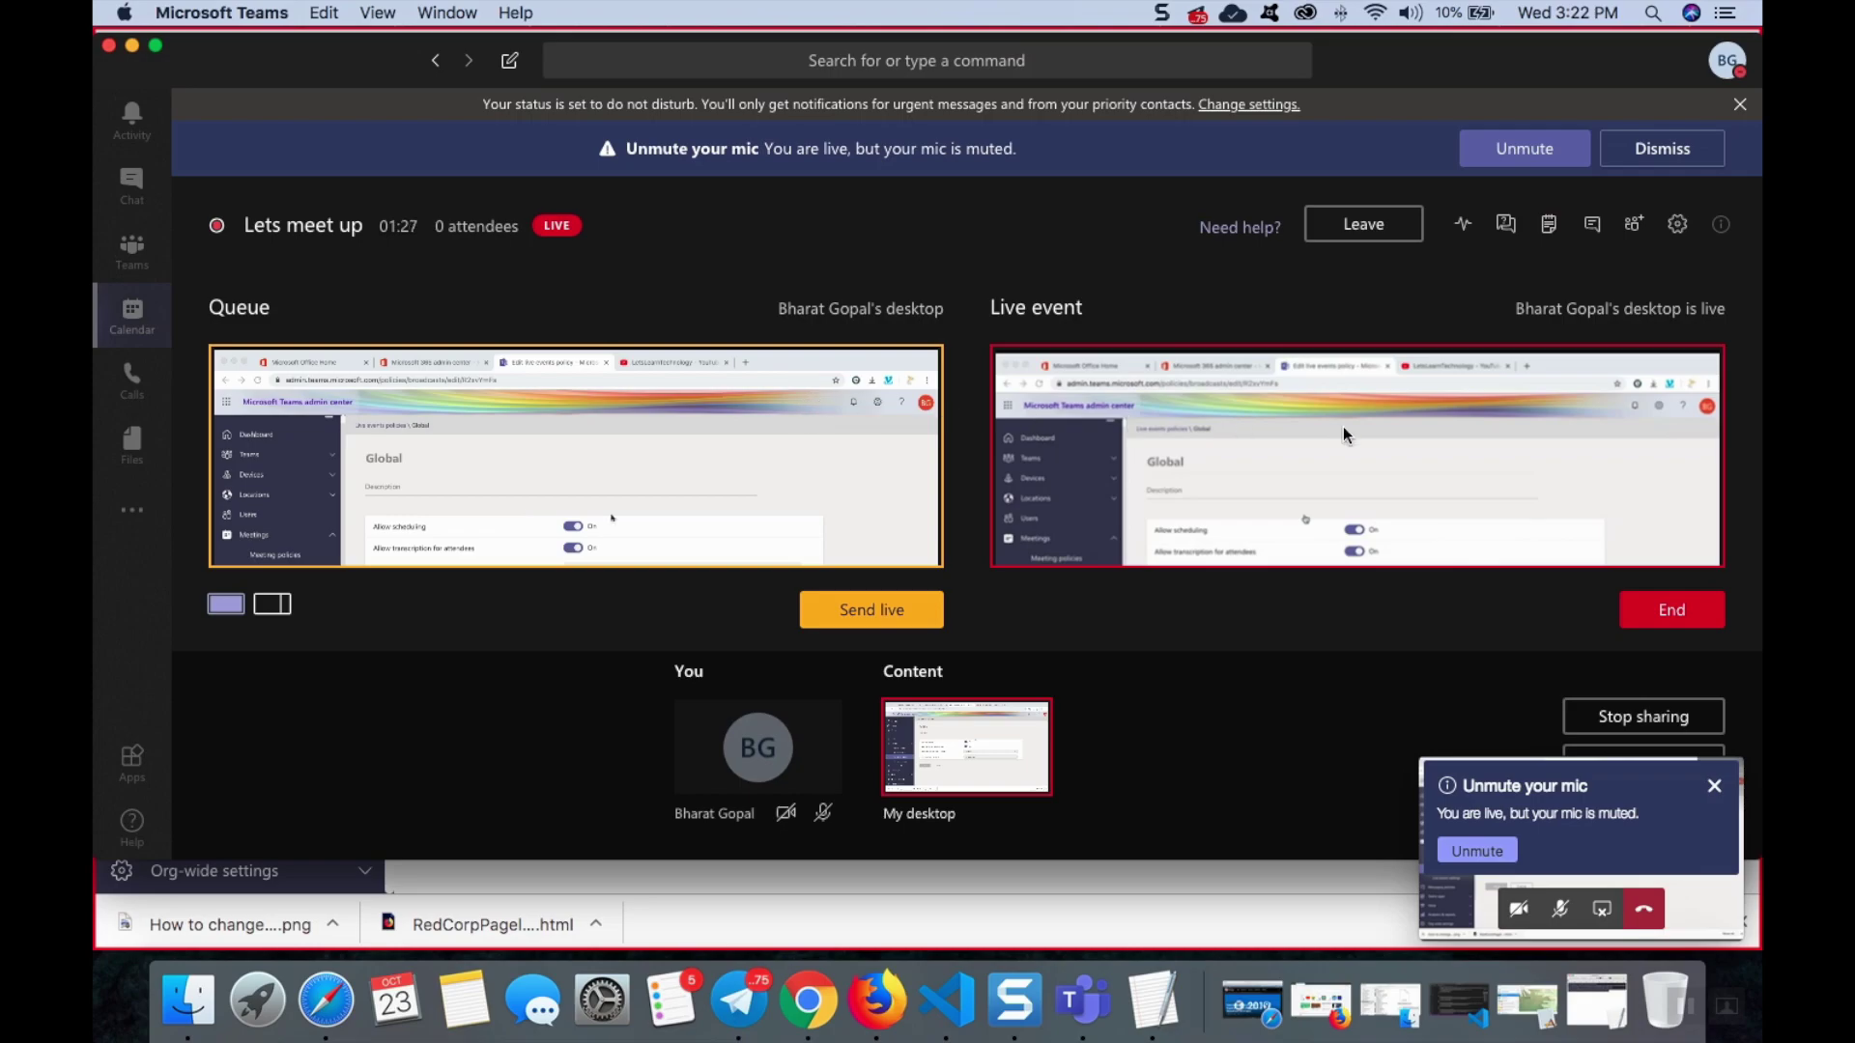
End the "Lets meet up" live event for good.
left_click(1683, 614)
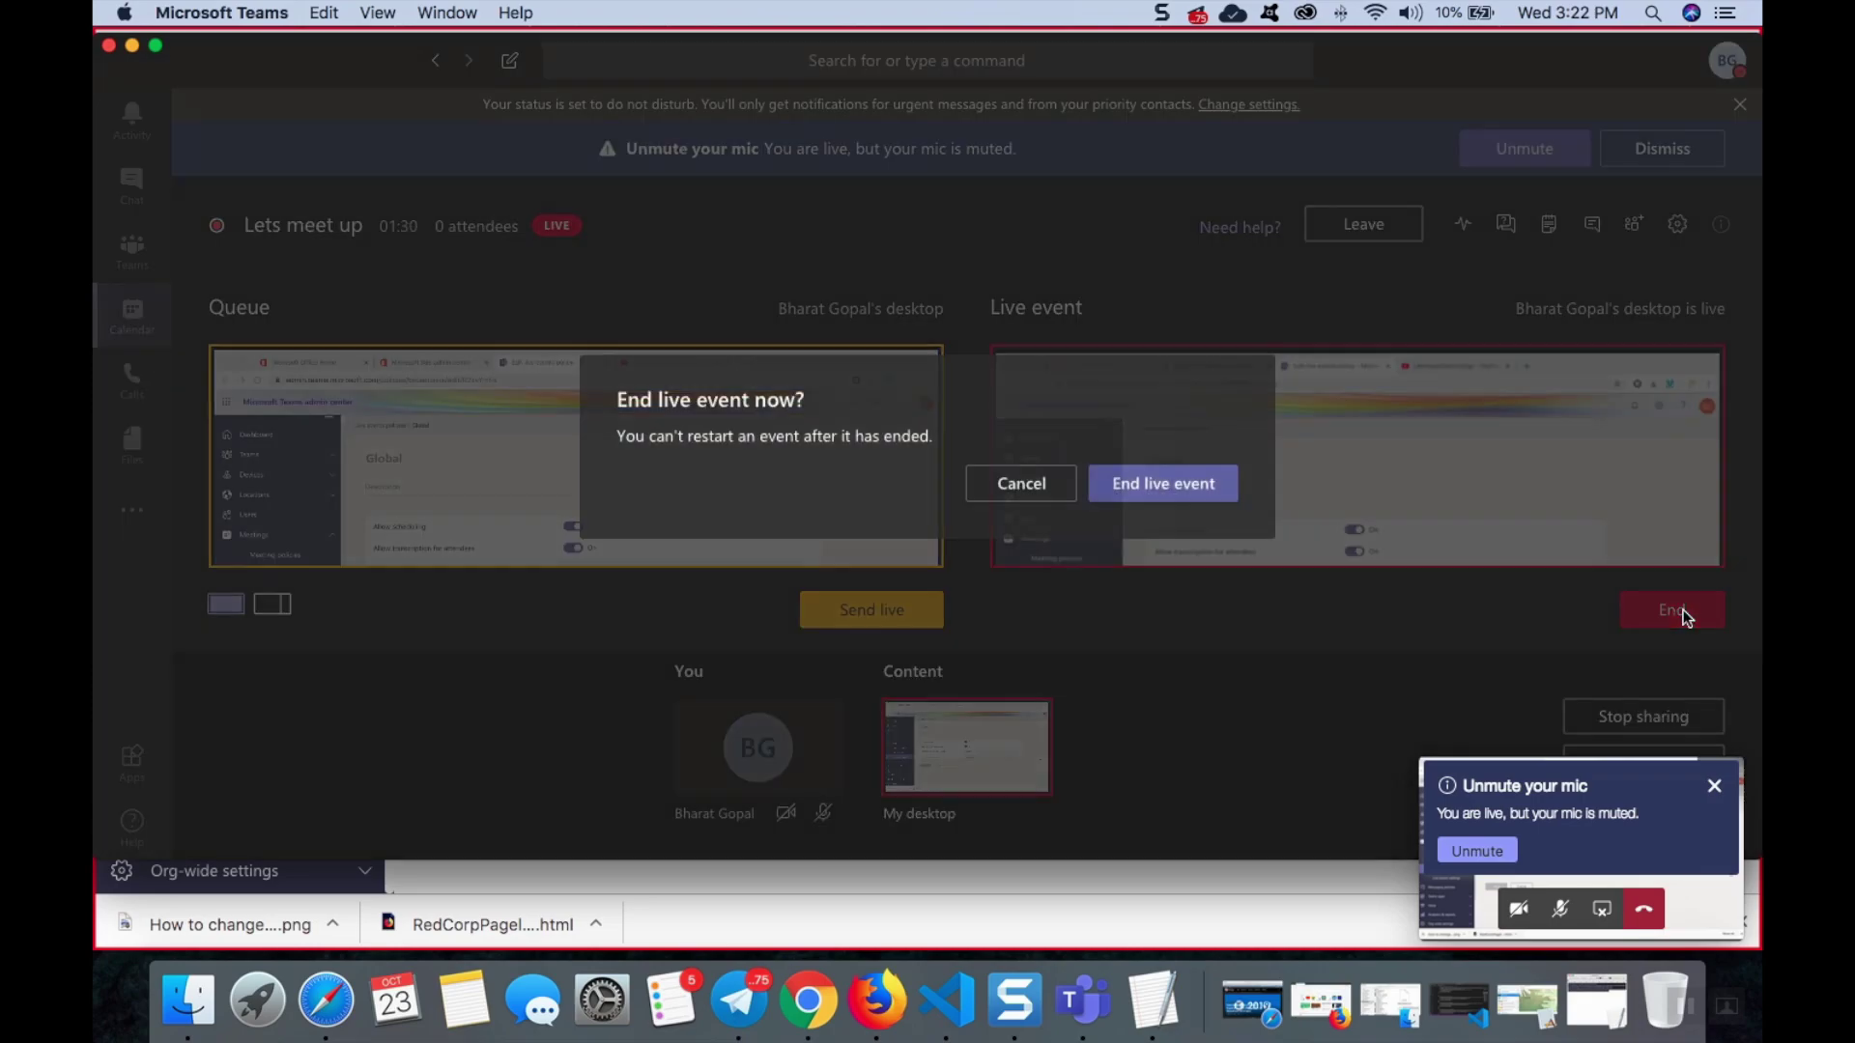
left_click(1144, 482)
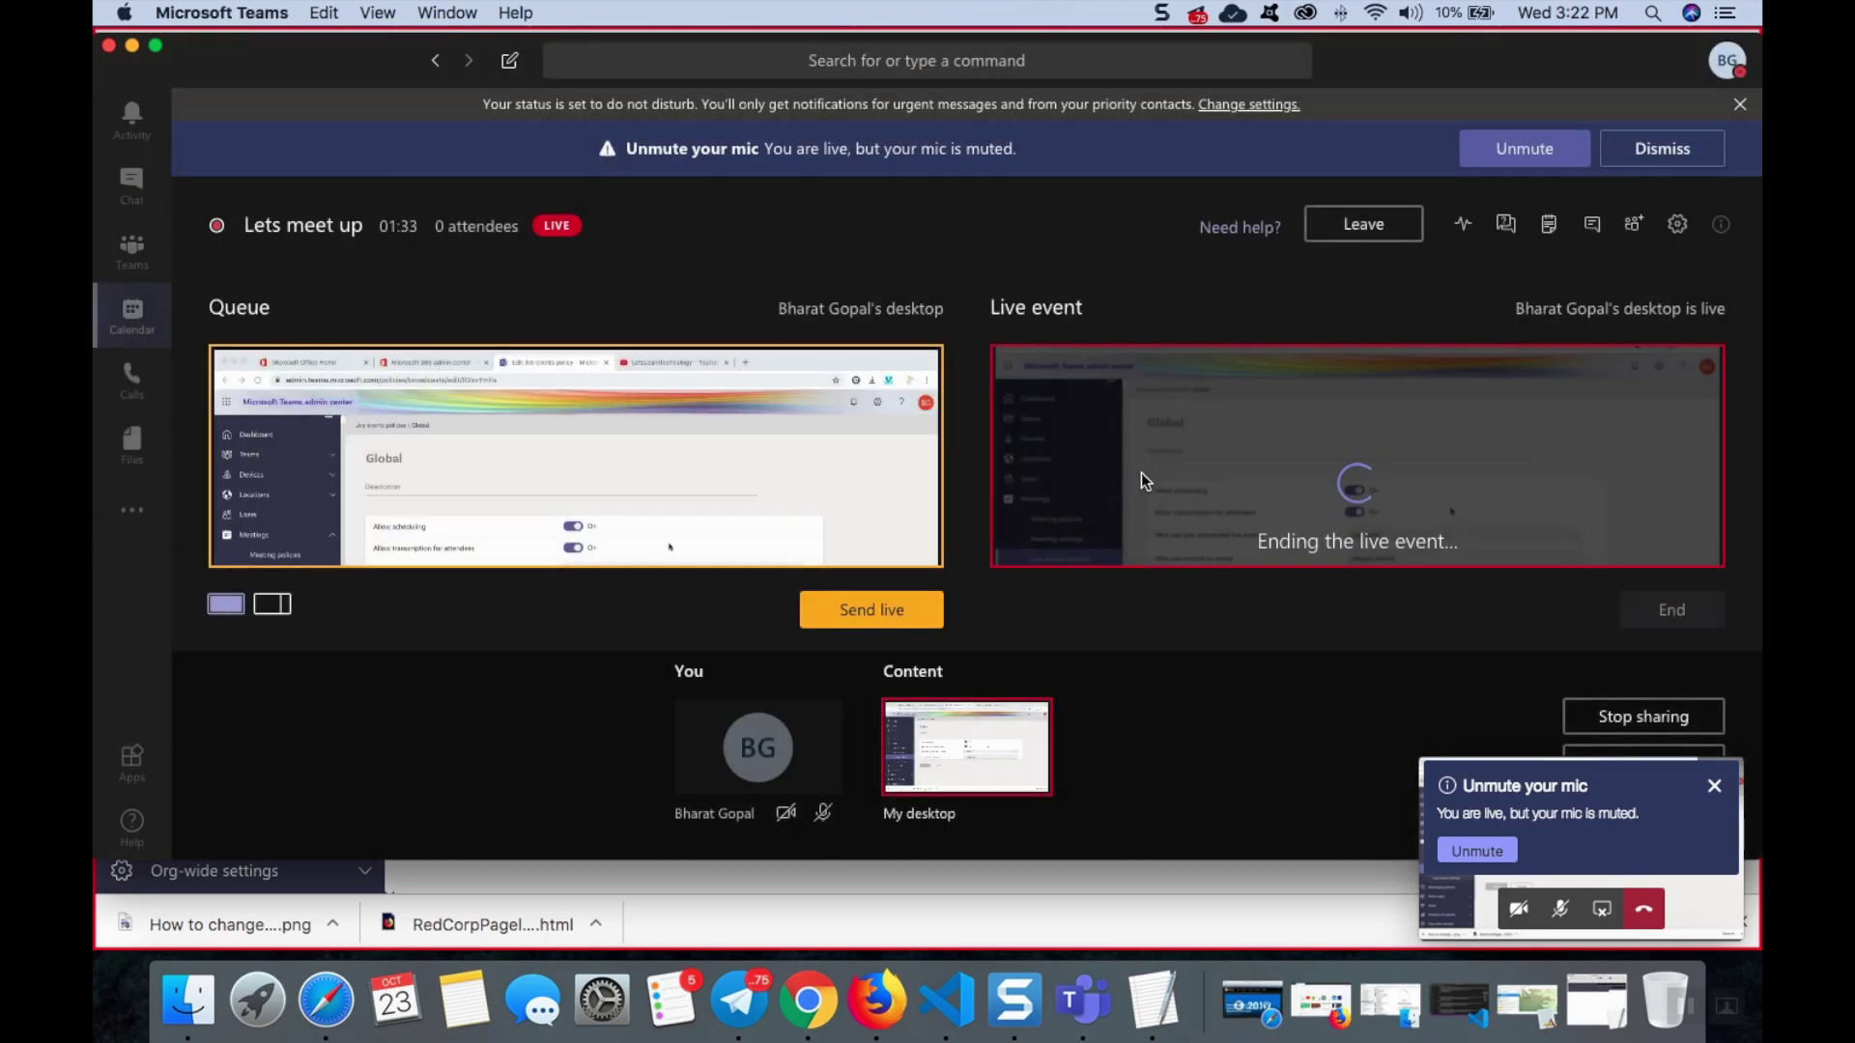